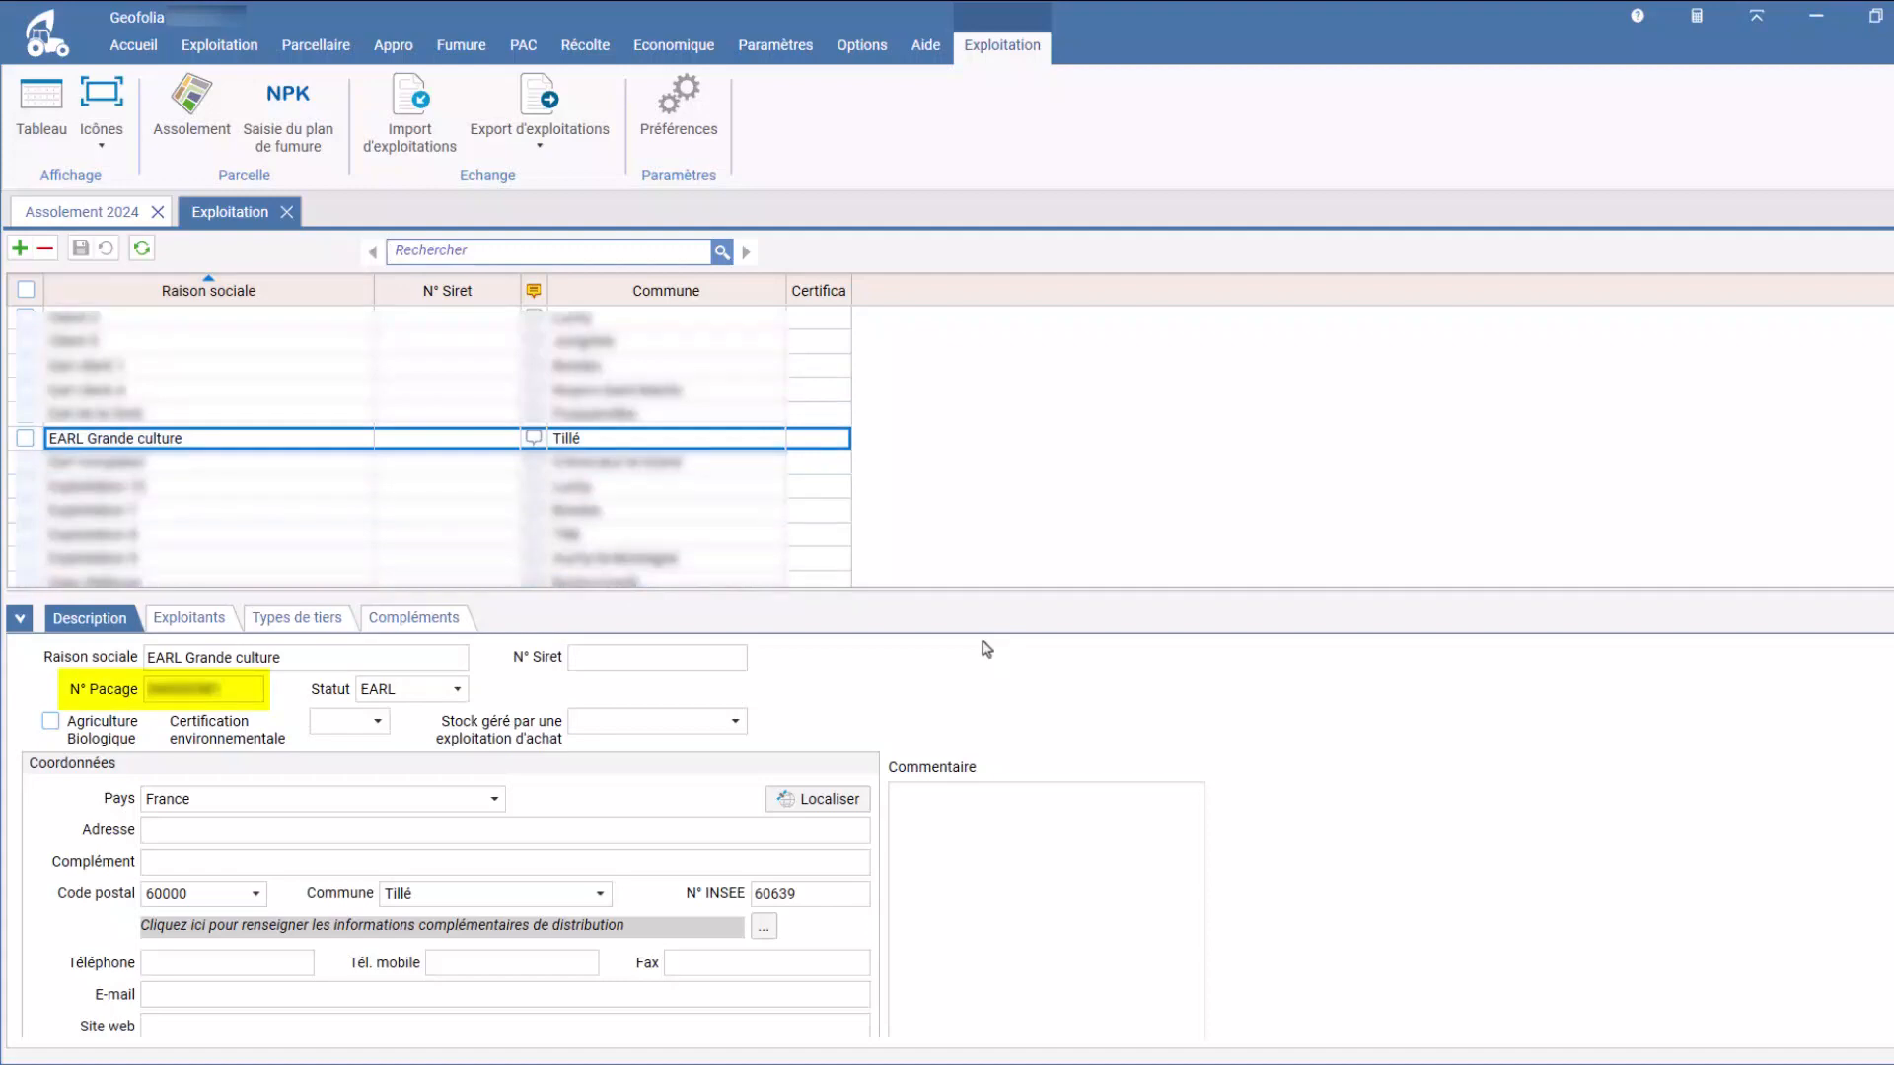
Step: Close the farm record and open the Culture / Variété / Stade settings
click(287, 212)
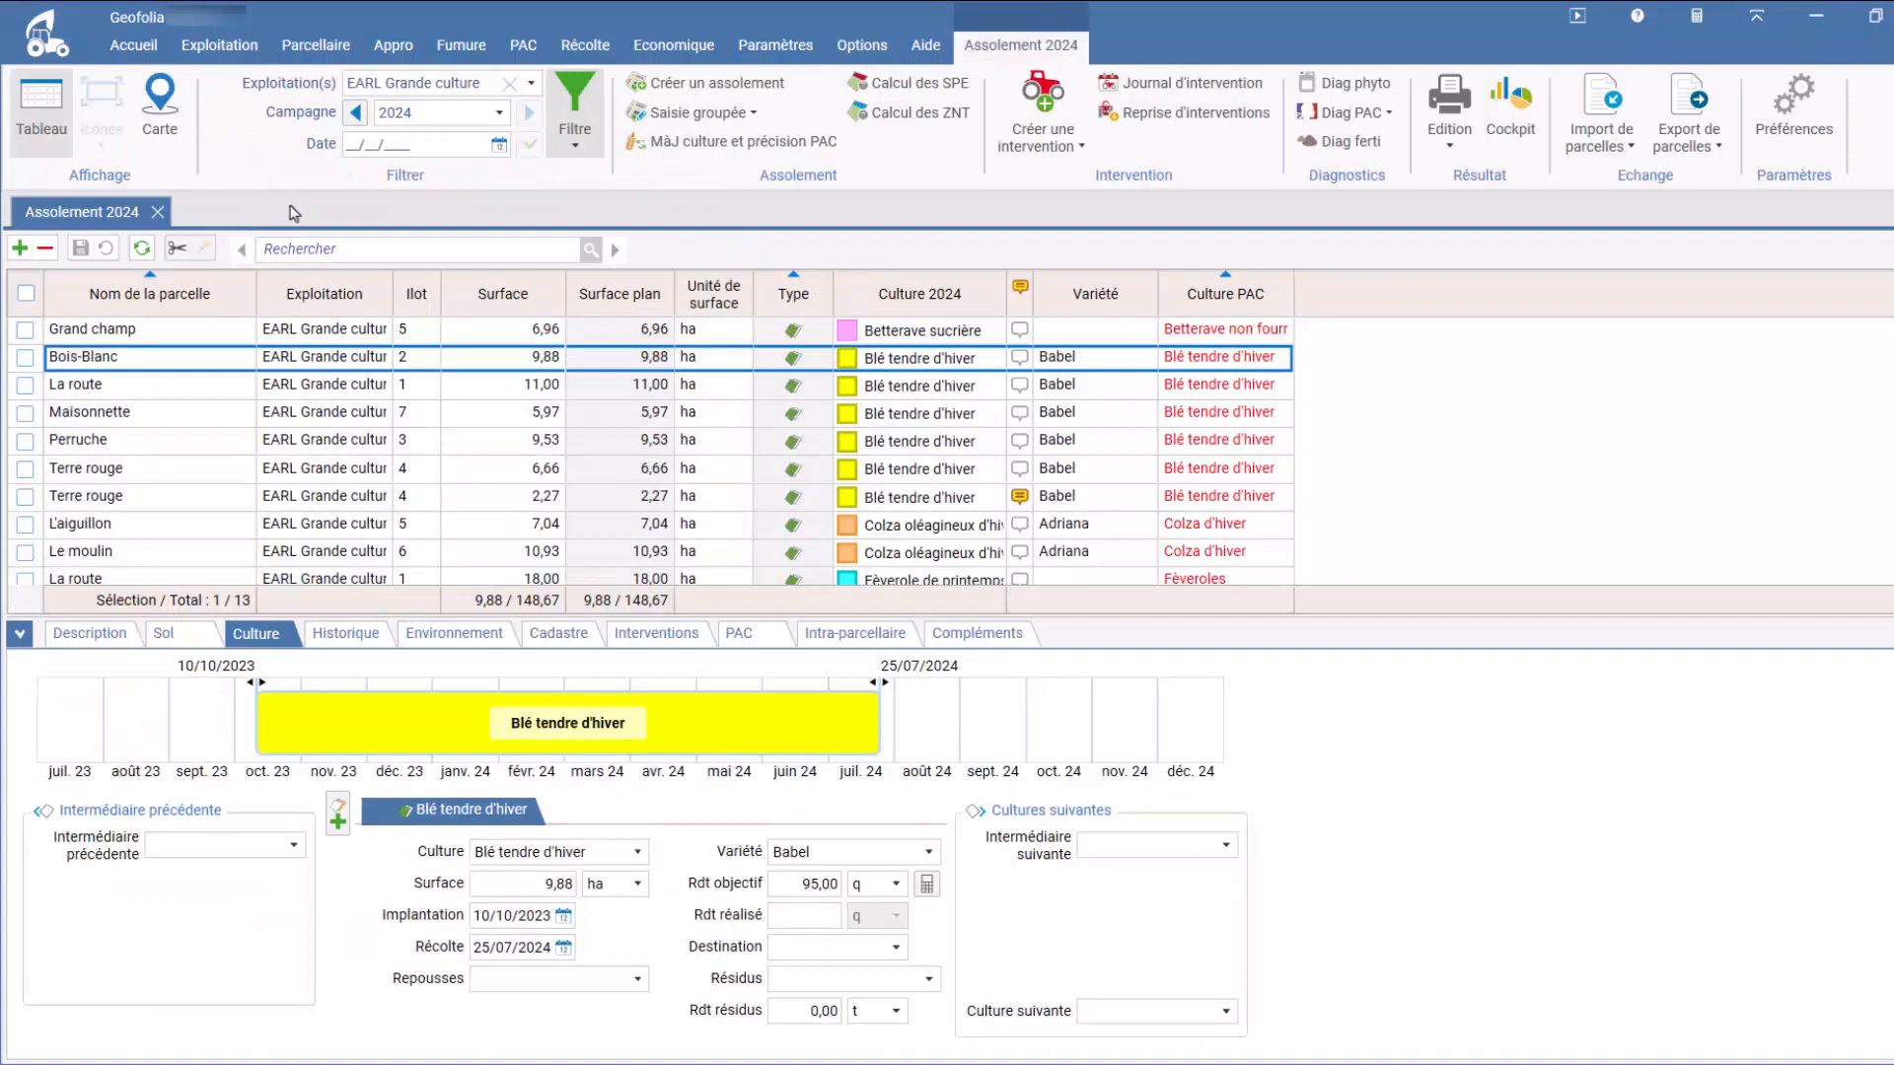
click(770, 47)
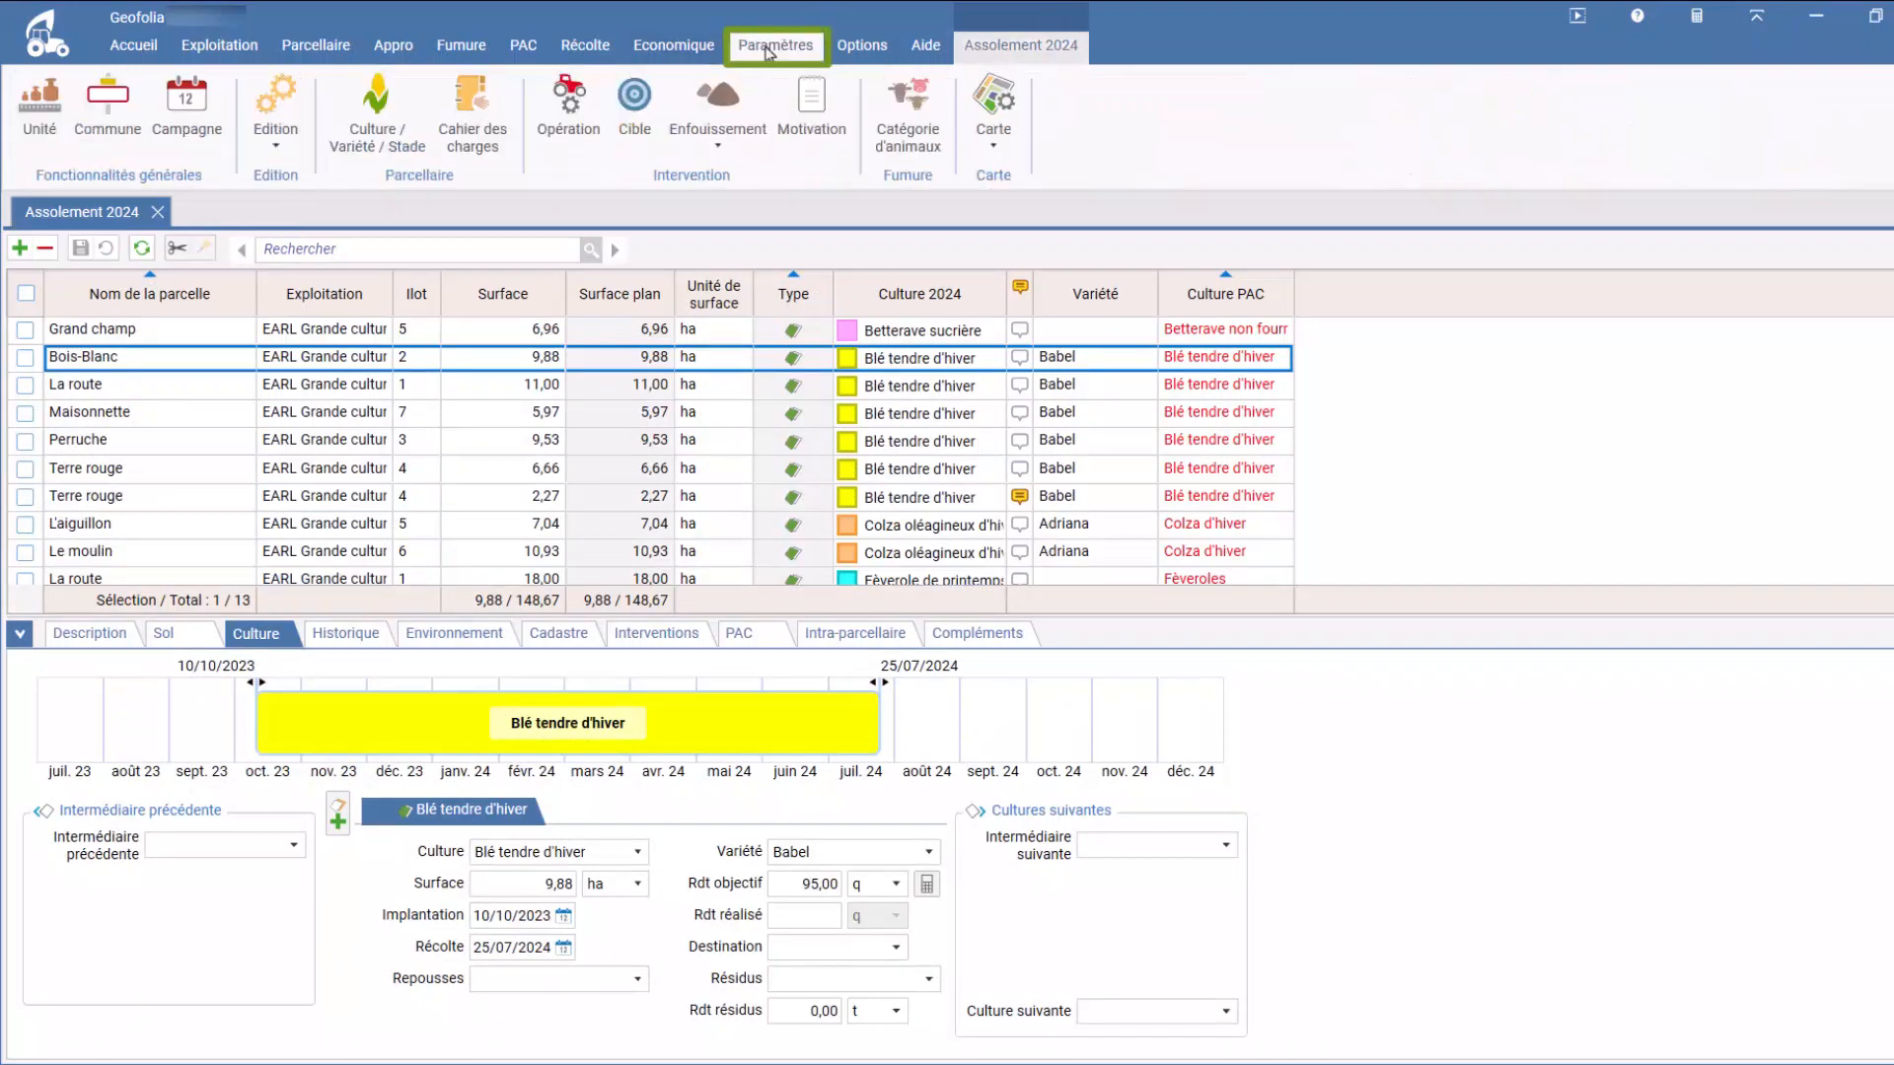
click(393, 150)
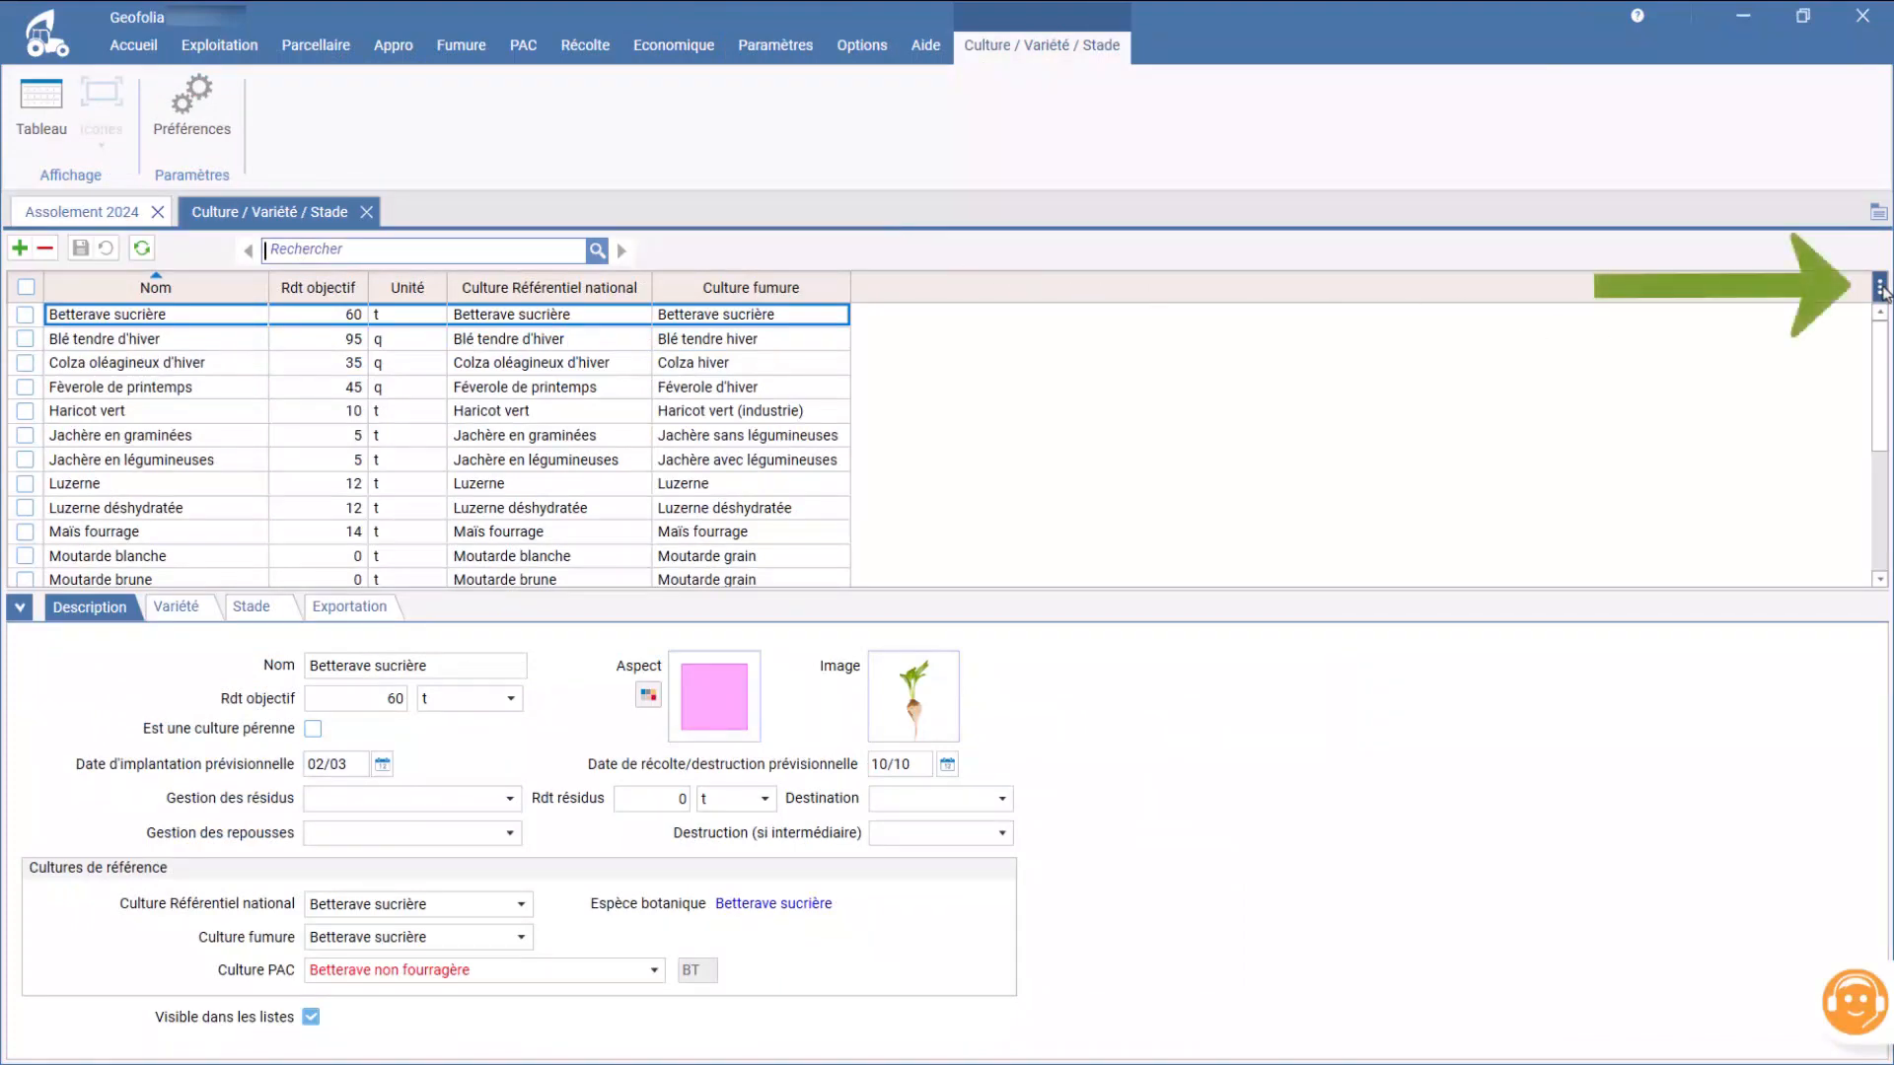
Step: Add the Culture PAC and Précision columns to the crop table
click(1881, 289)
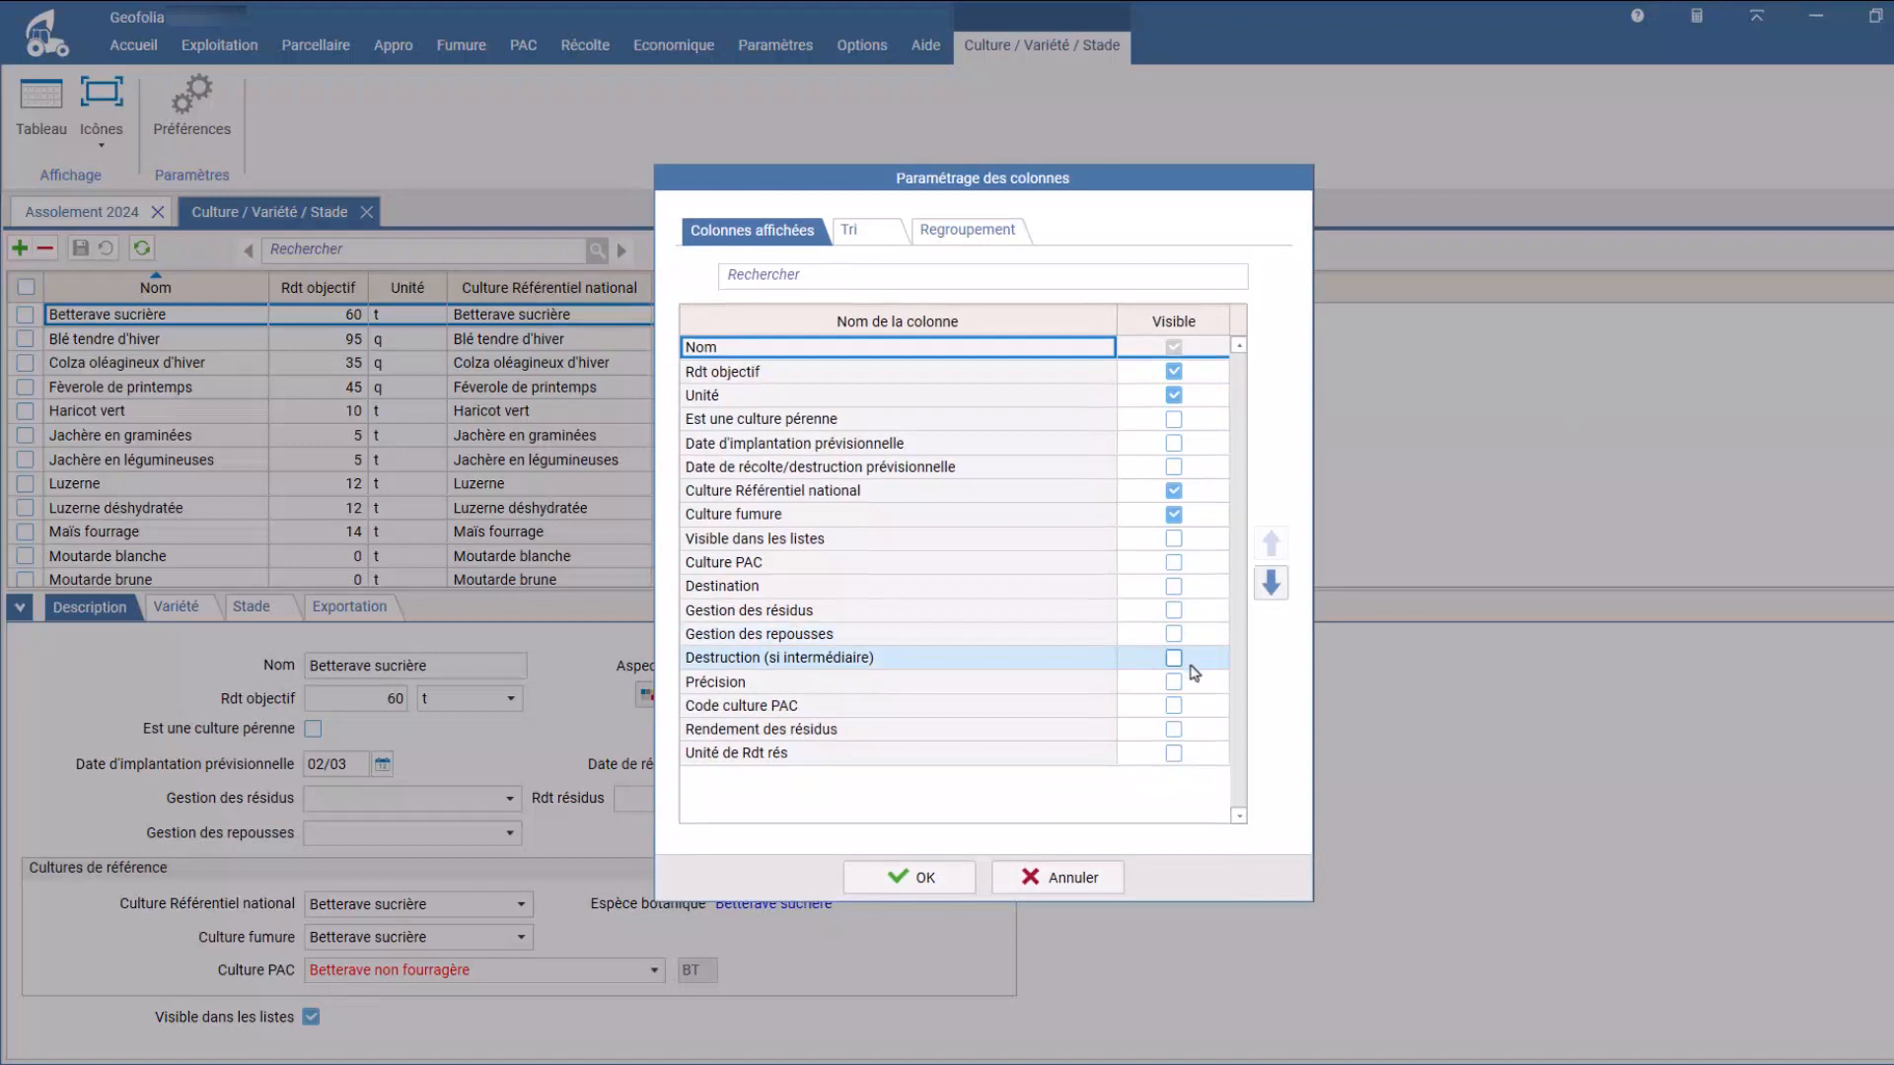
click(1174, 564)
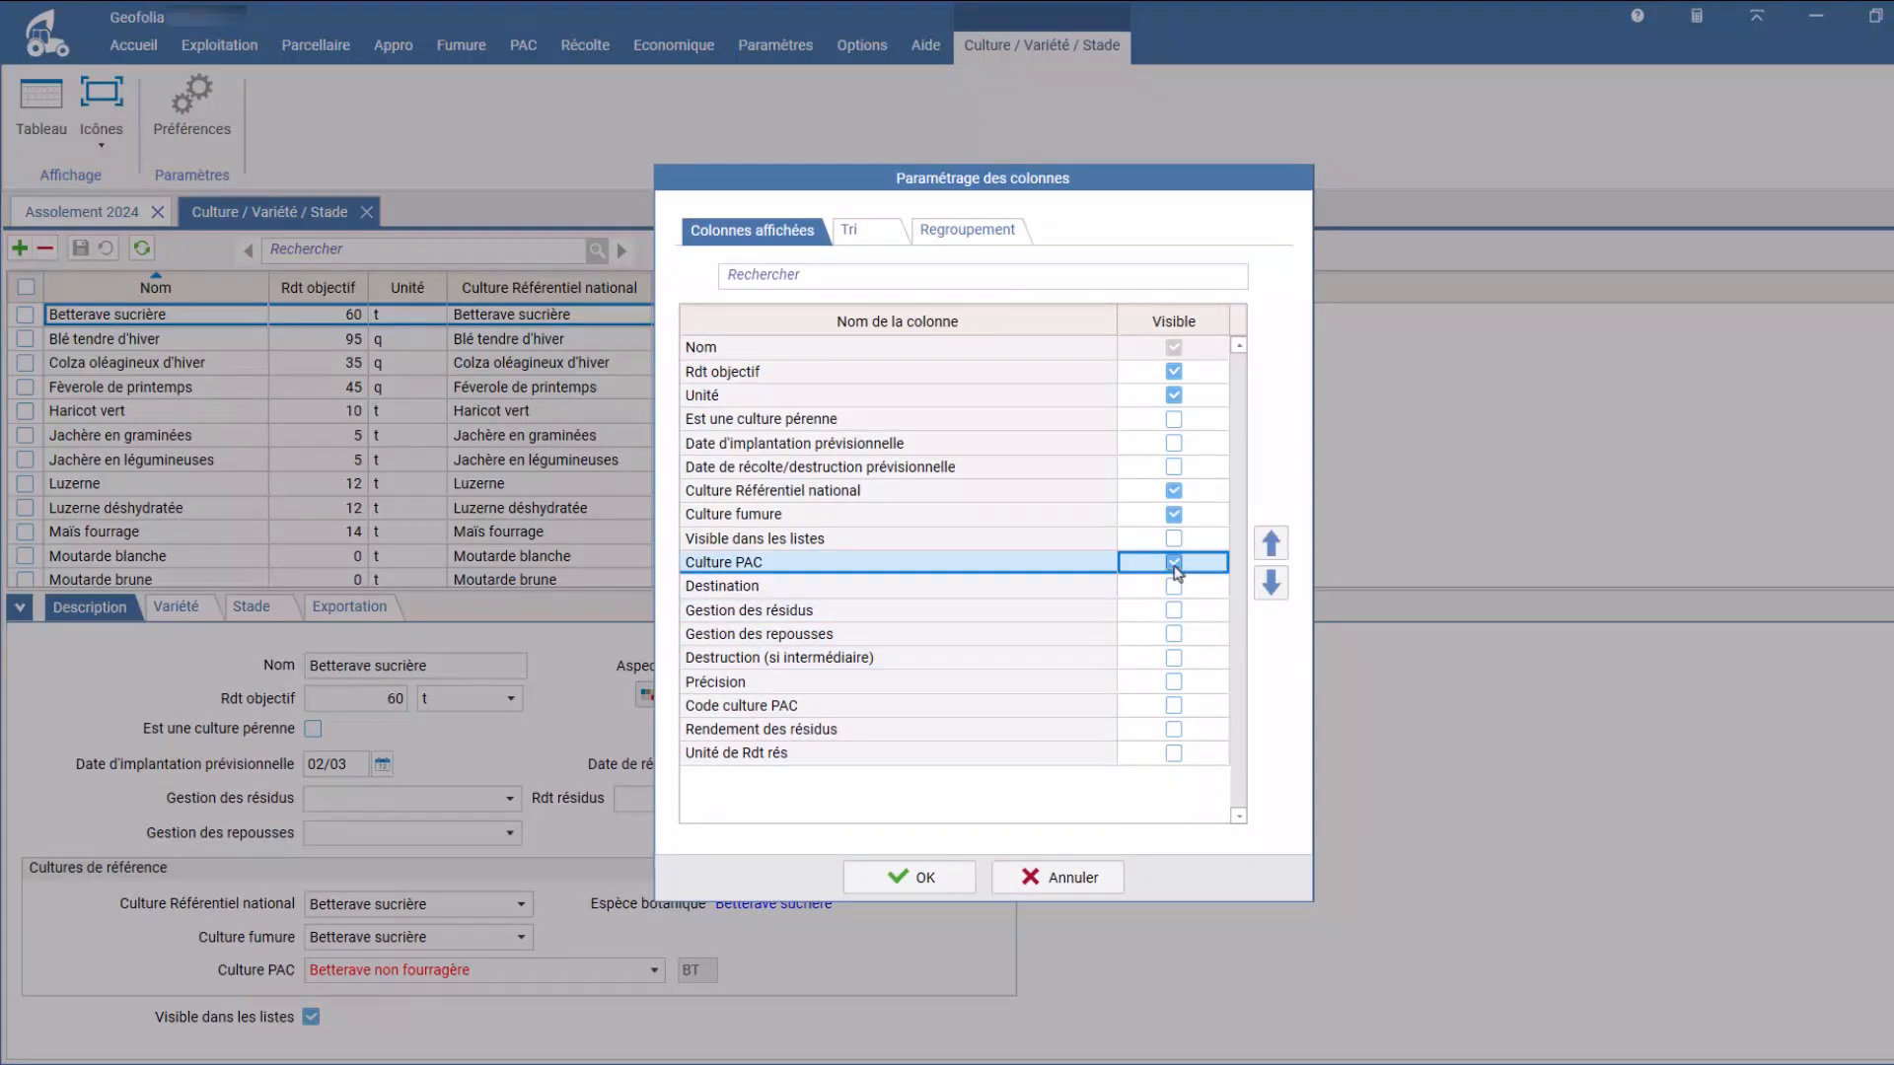
click(1174, 681)
click(909, 876)
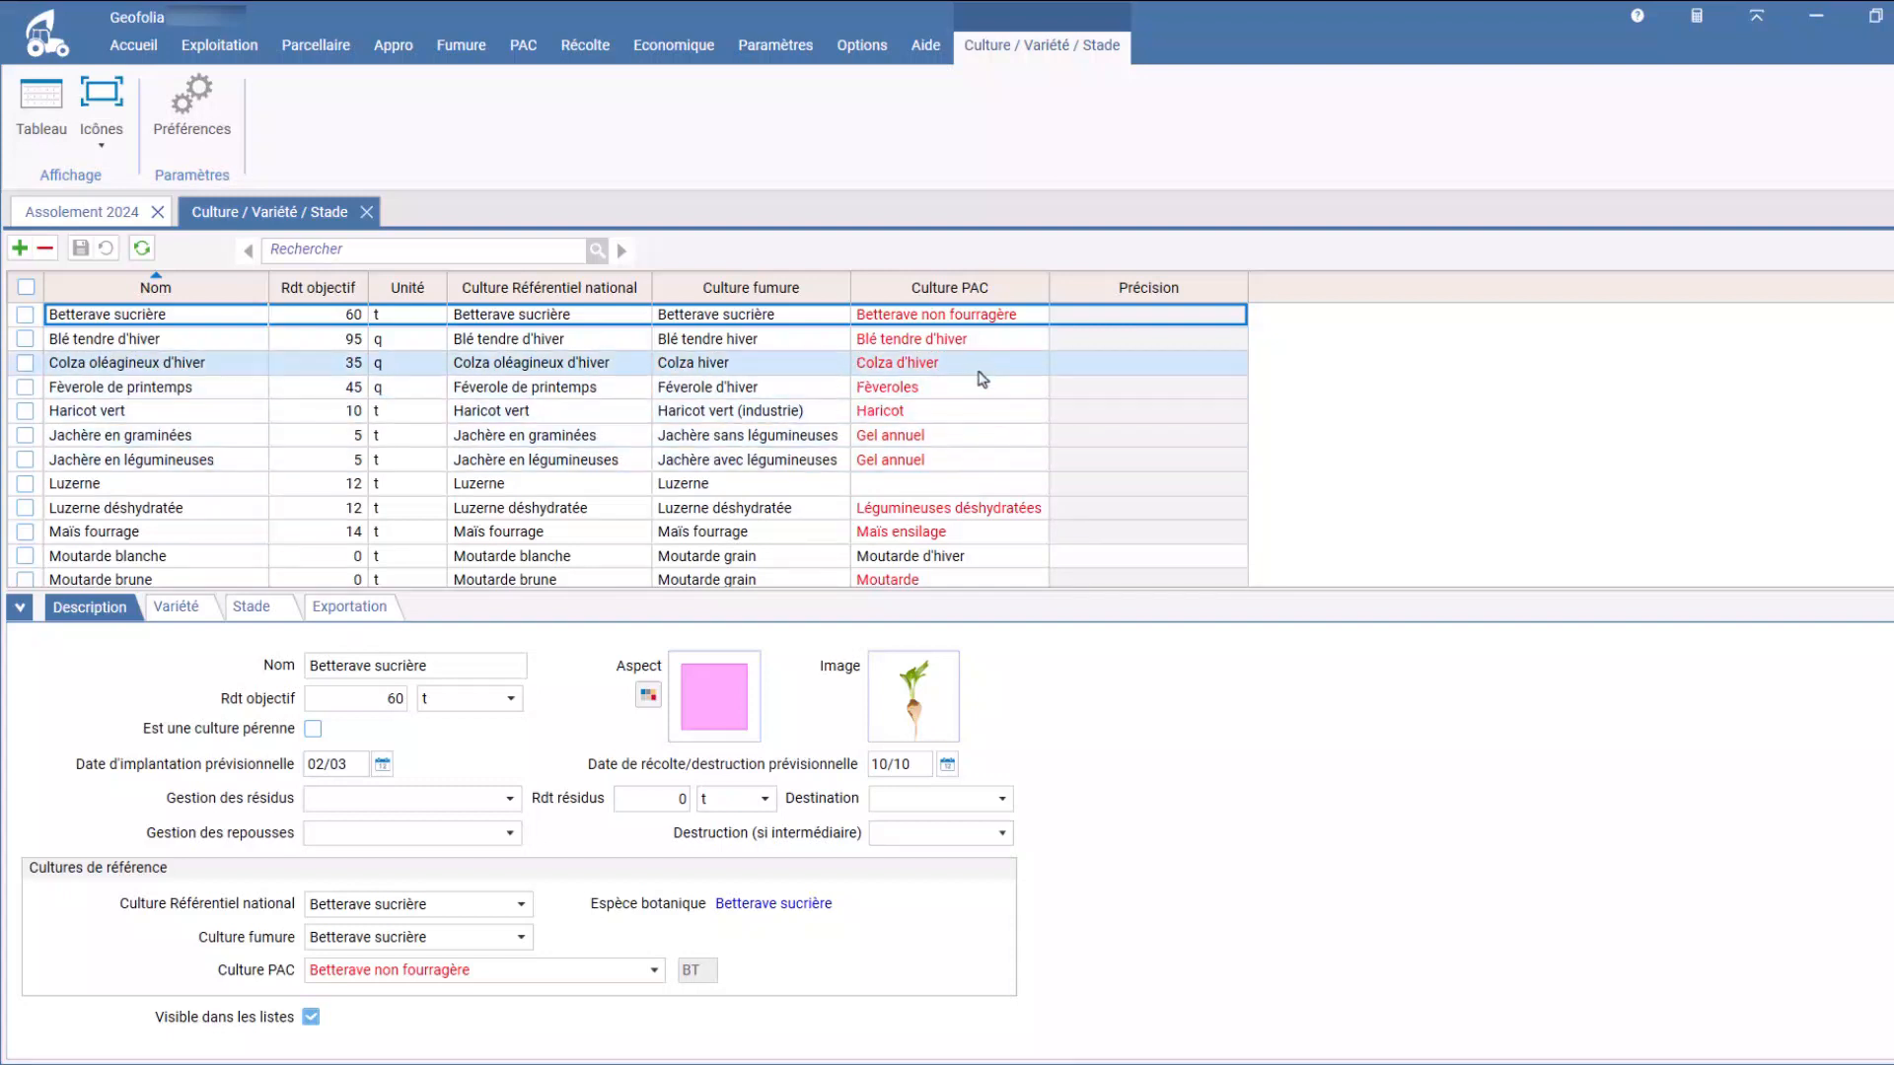
Step: Clear the Culture PAC of Blé tendre d'hiver, enter "Blé" and show the list of available PAC crops
click(978, 340)
key(BackSpace)
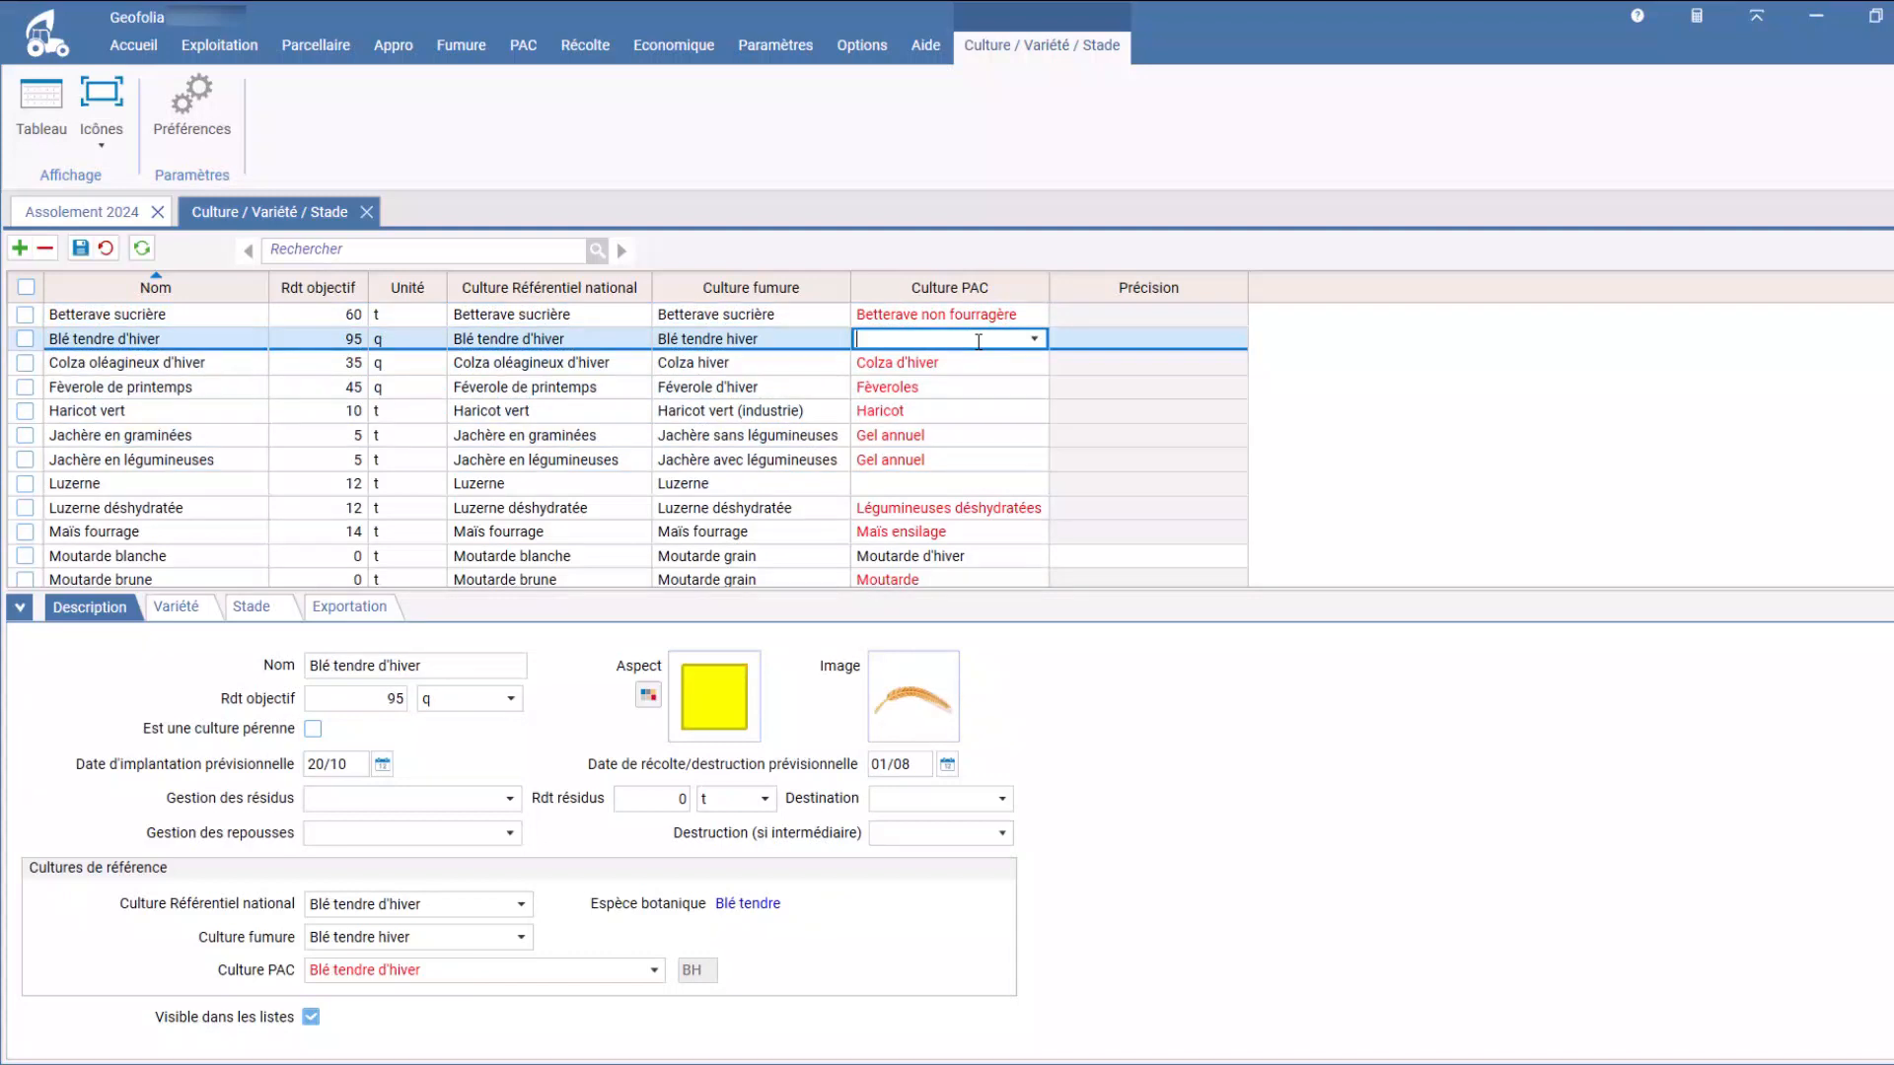
text(Blé tendre de printemps)
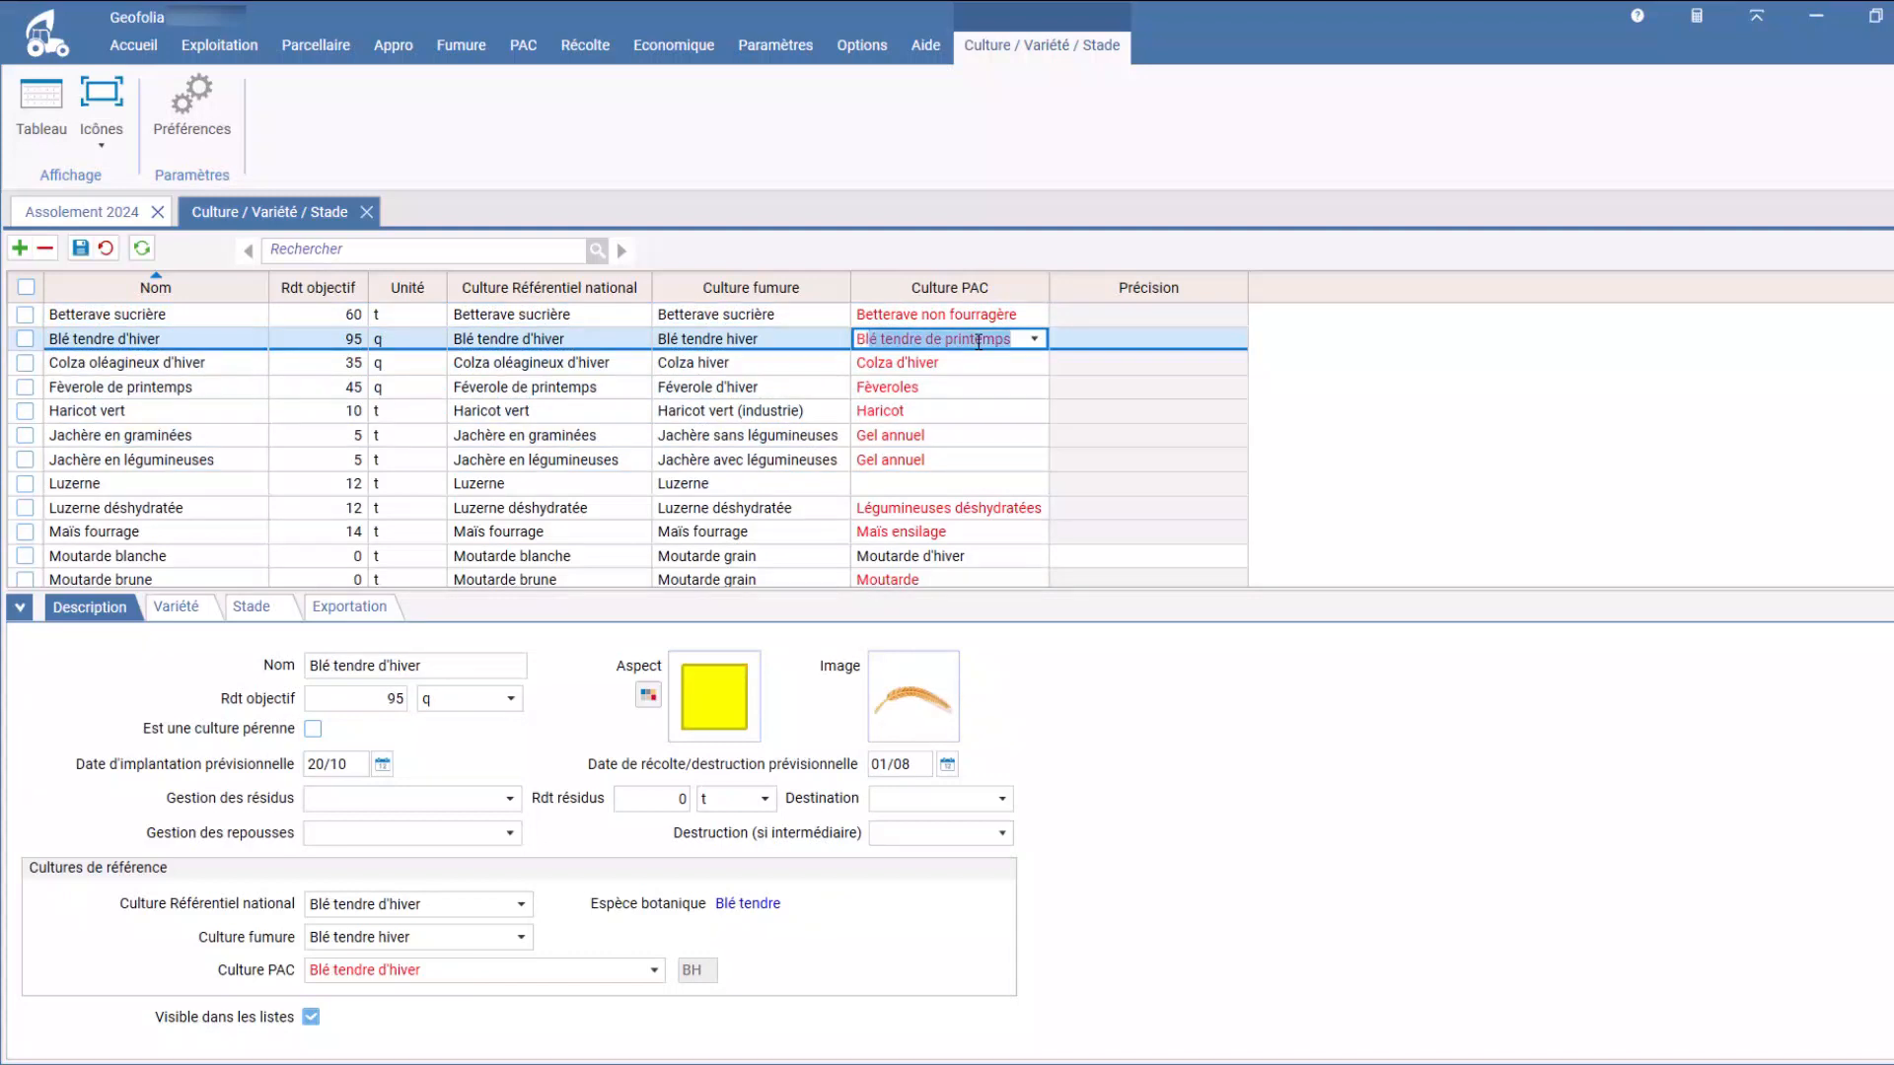
click(1033, 339)
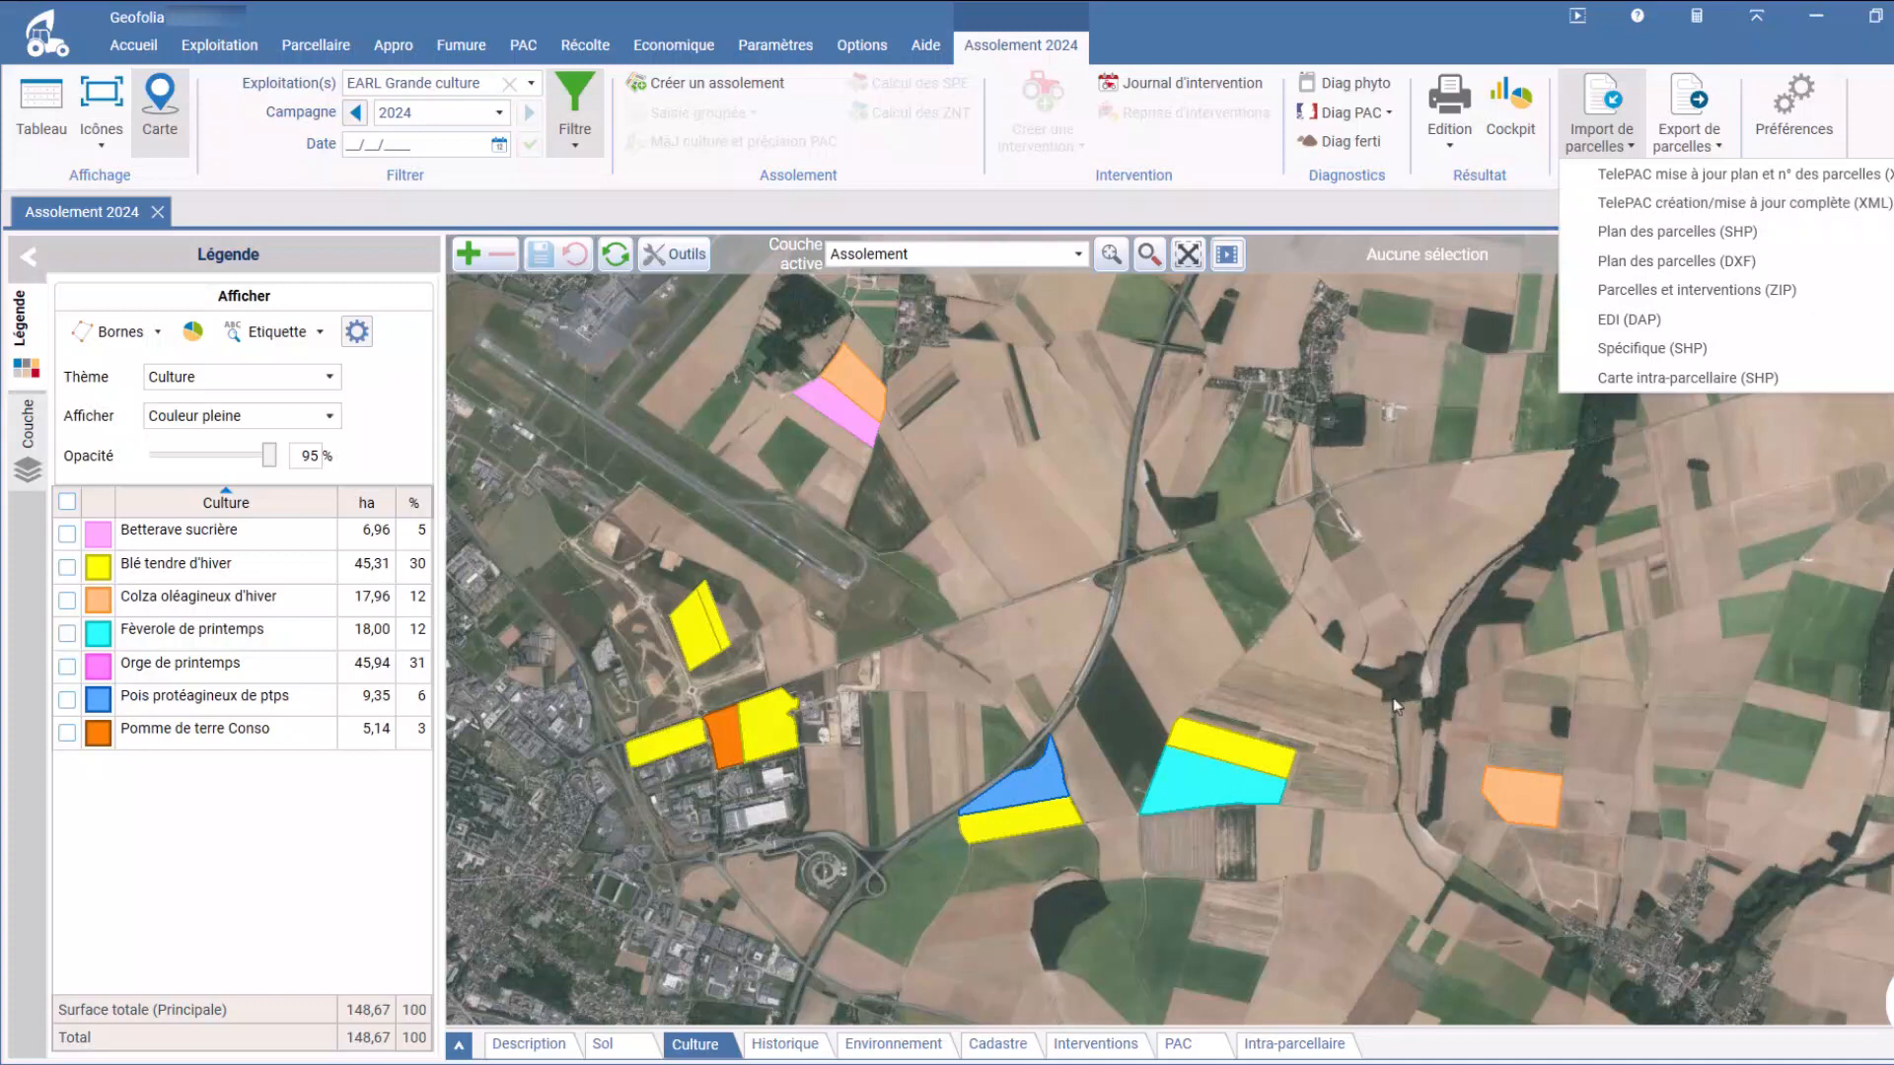
click(1351, 646)
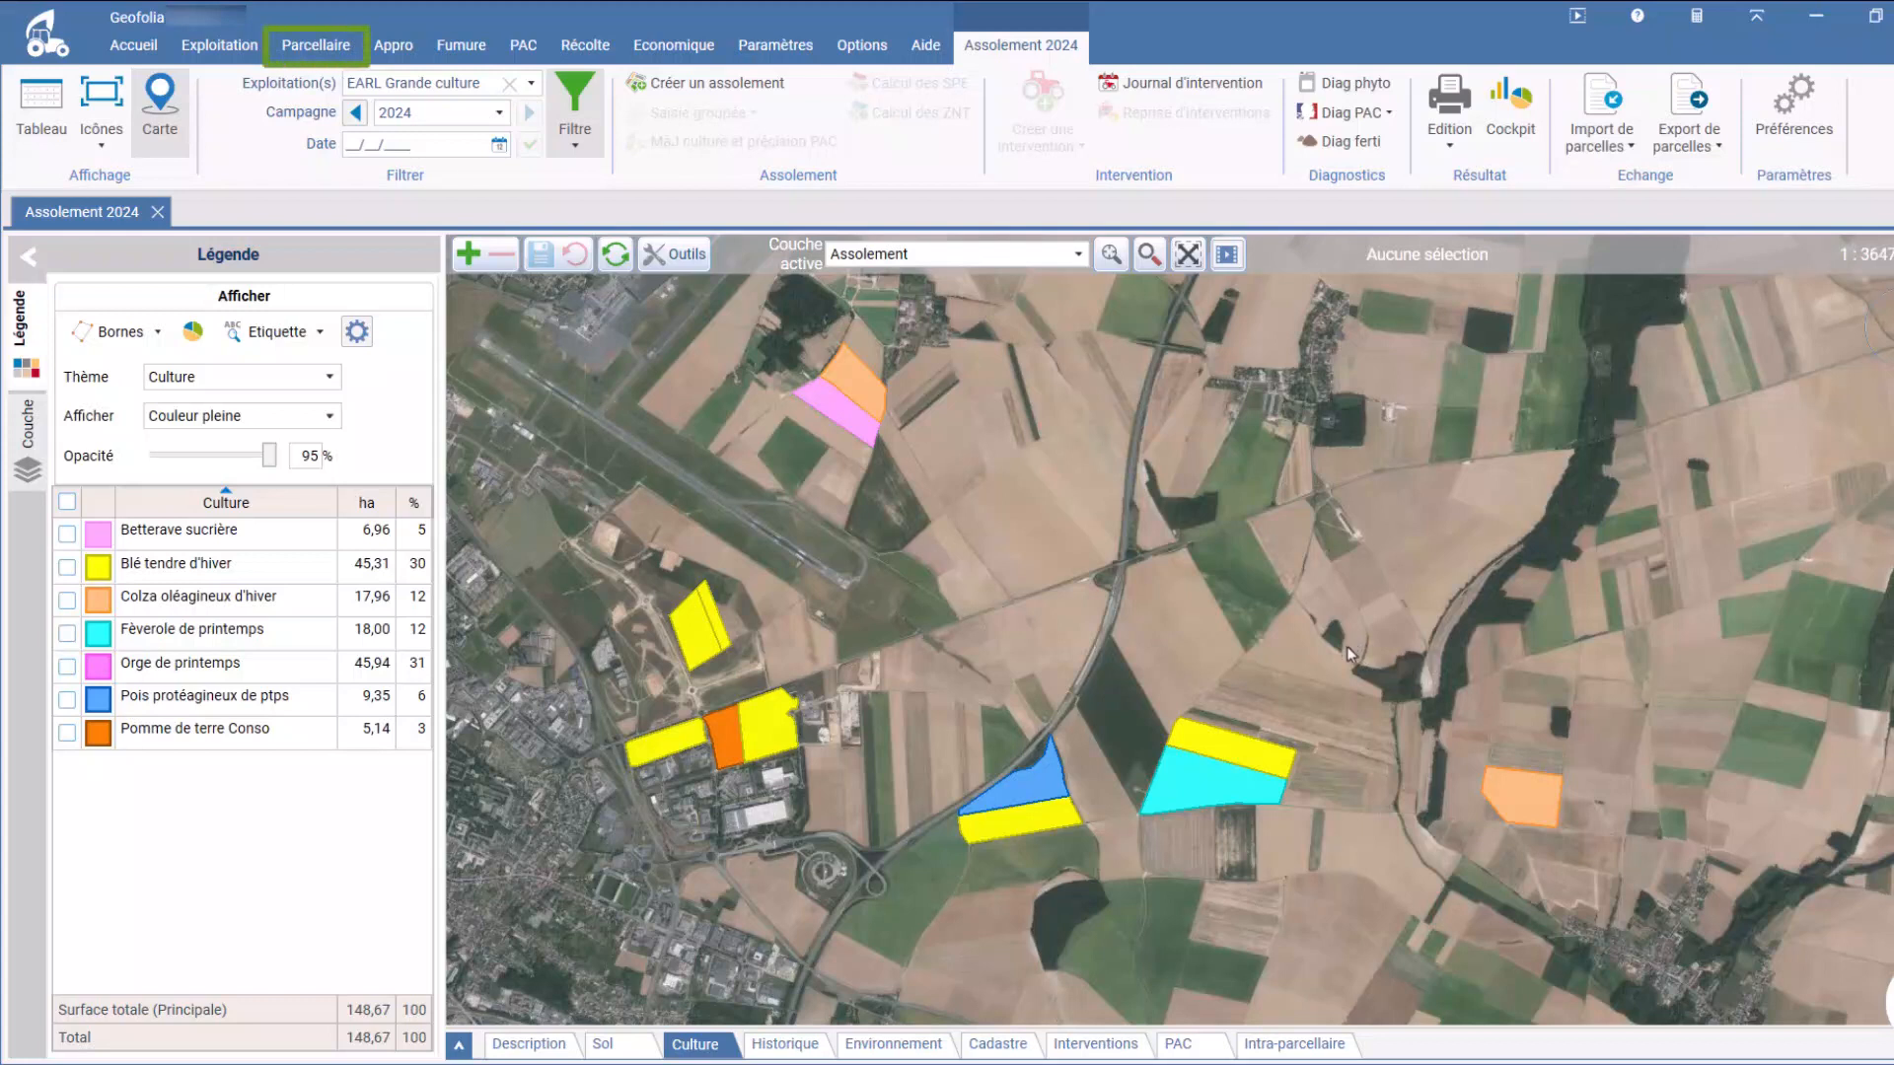
click(316, 44)
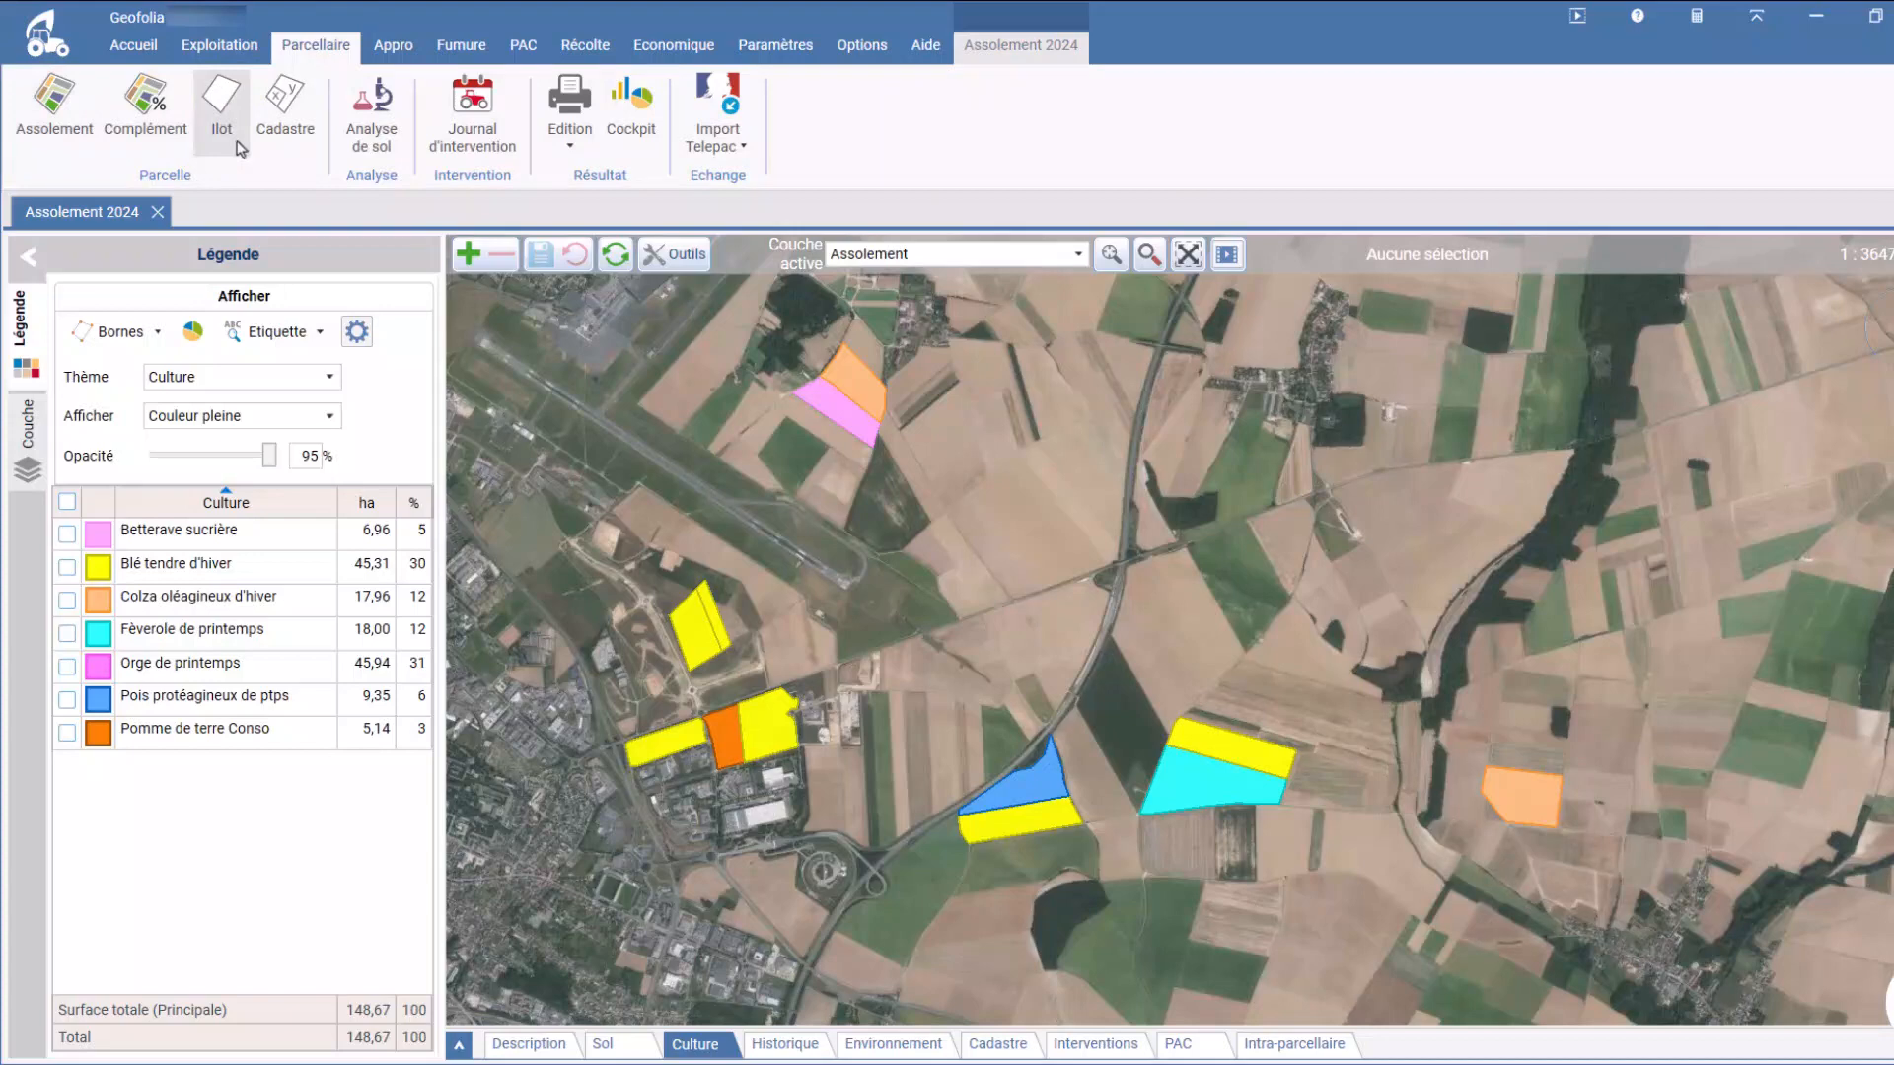
click(1150, 441)
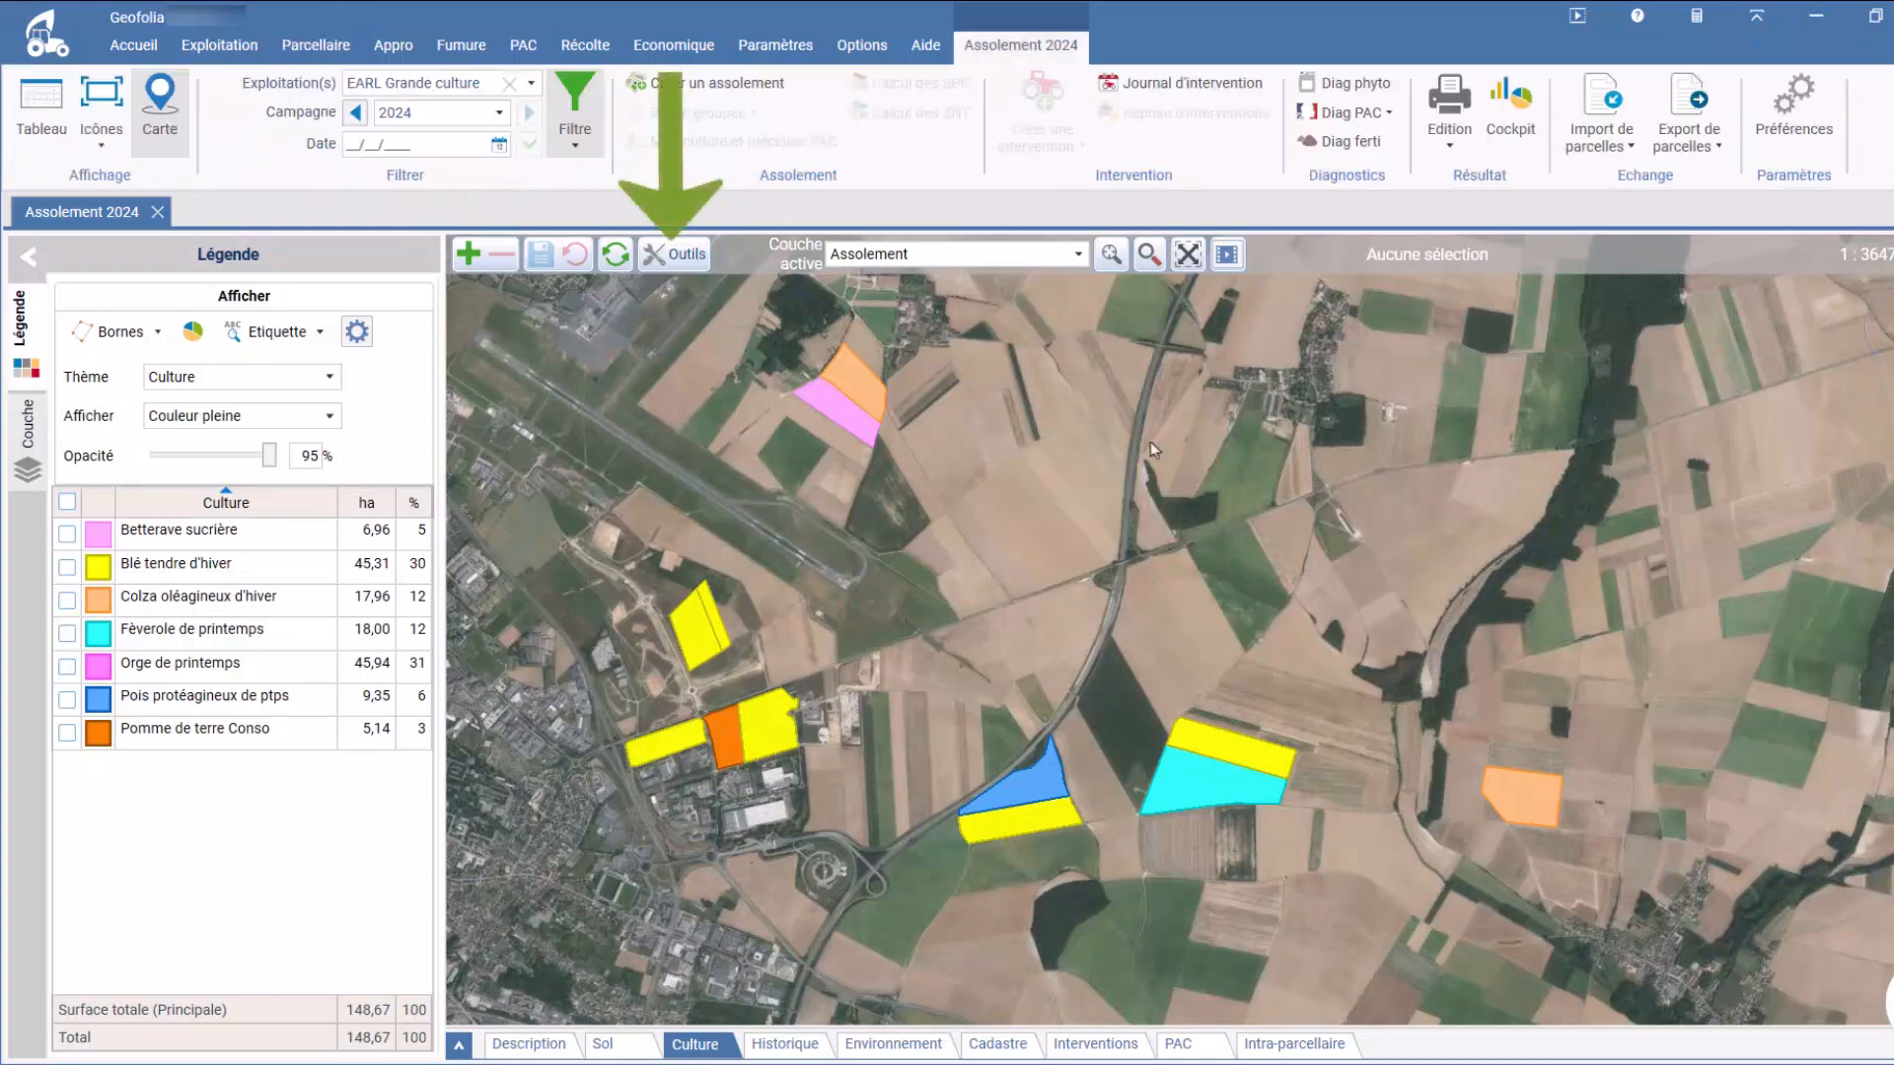
click(688, 261)
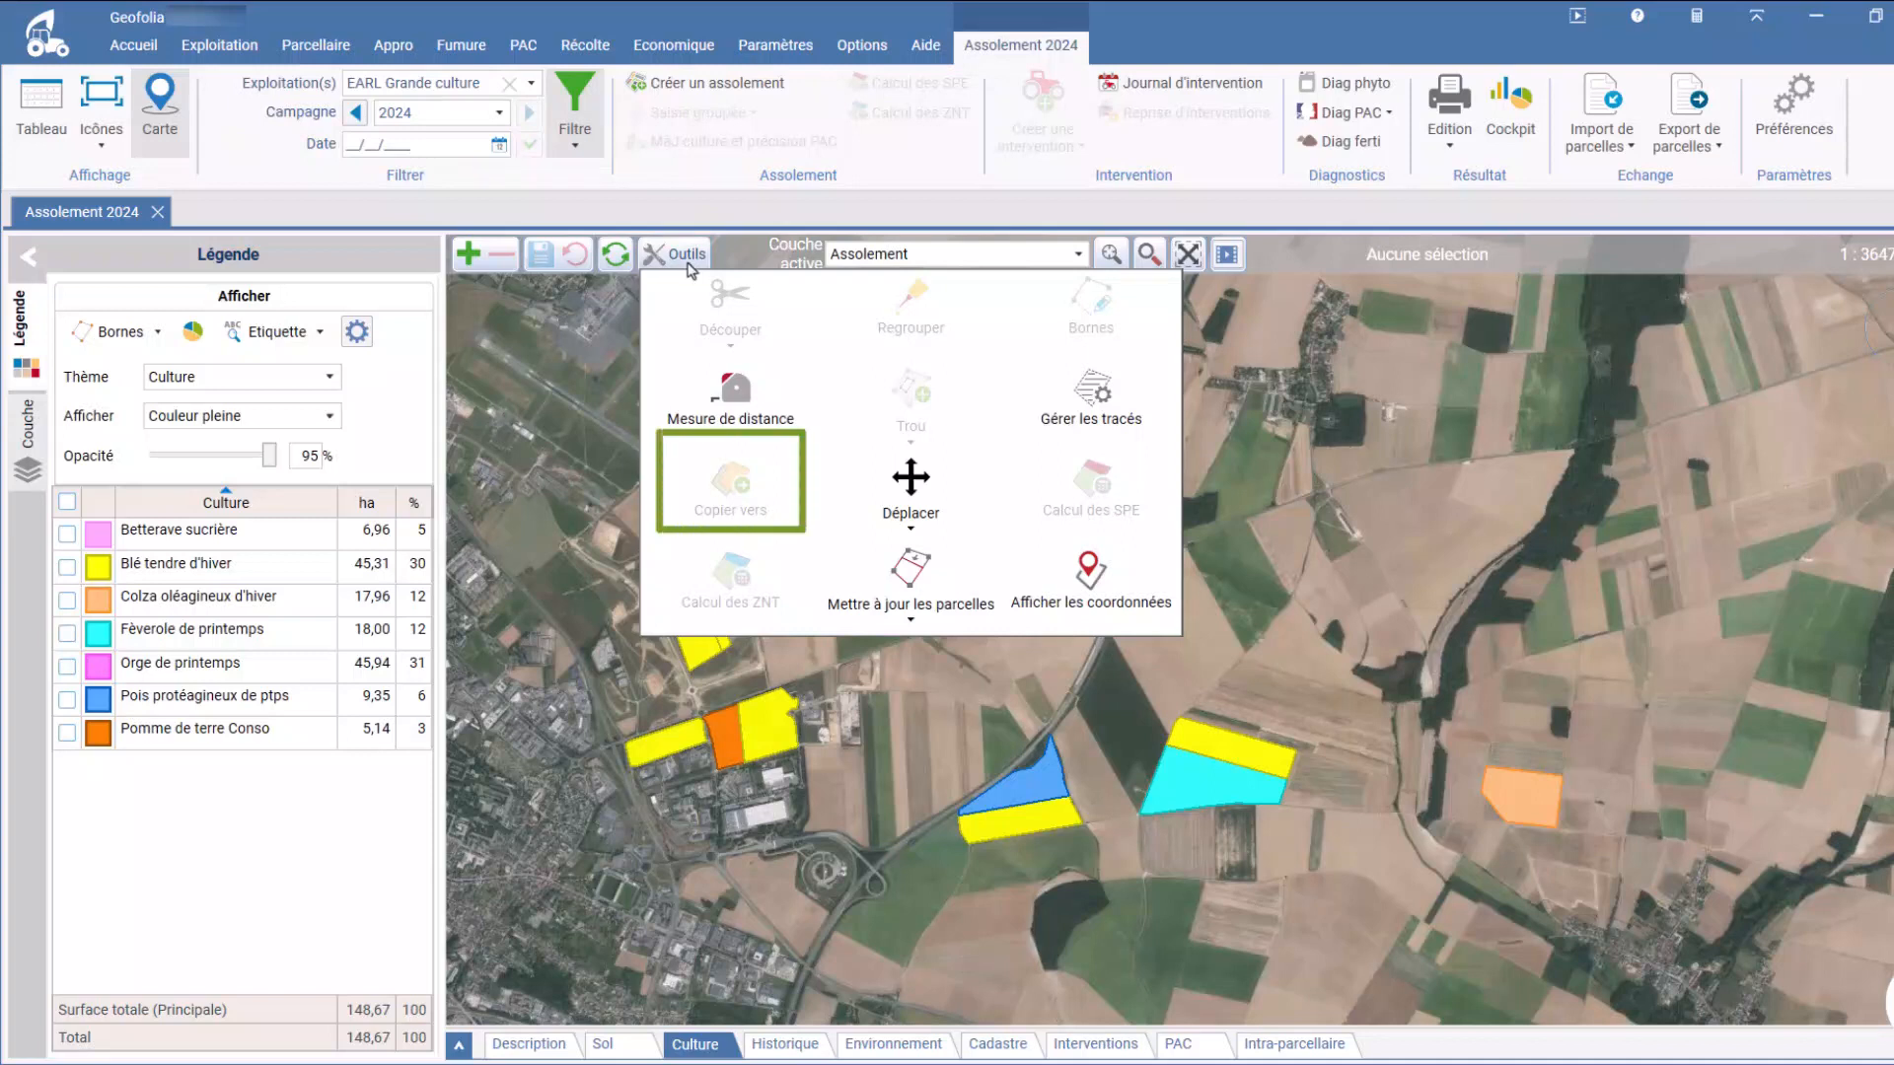
click(1072, 700)
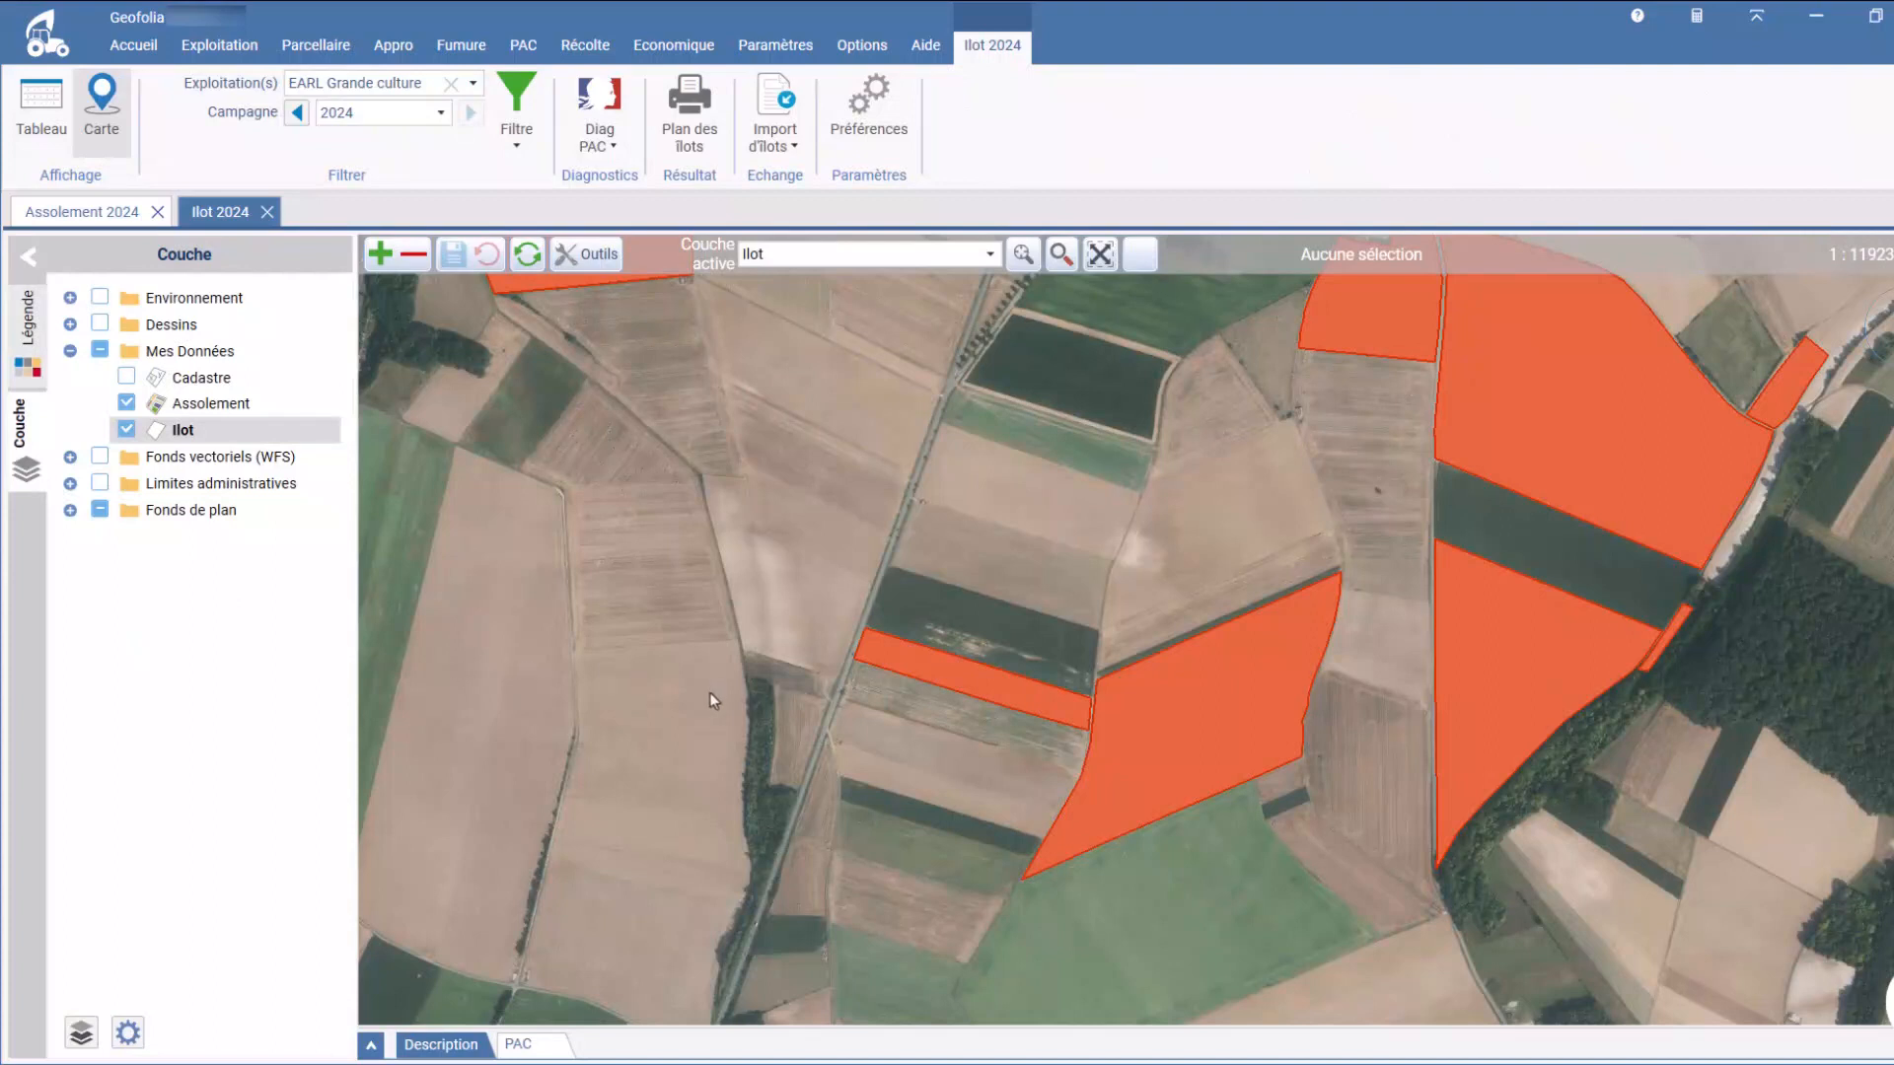
Step: Copy the narrow îlot n°7 to the Assolement layer for campaign 2024, generating parcels rather than outlines
click(904, 659)
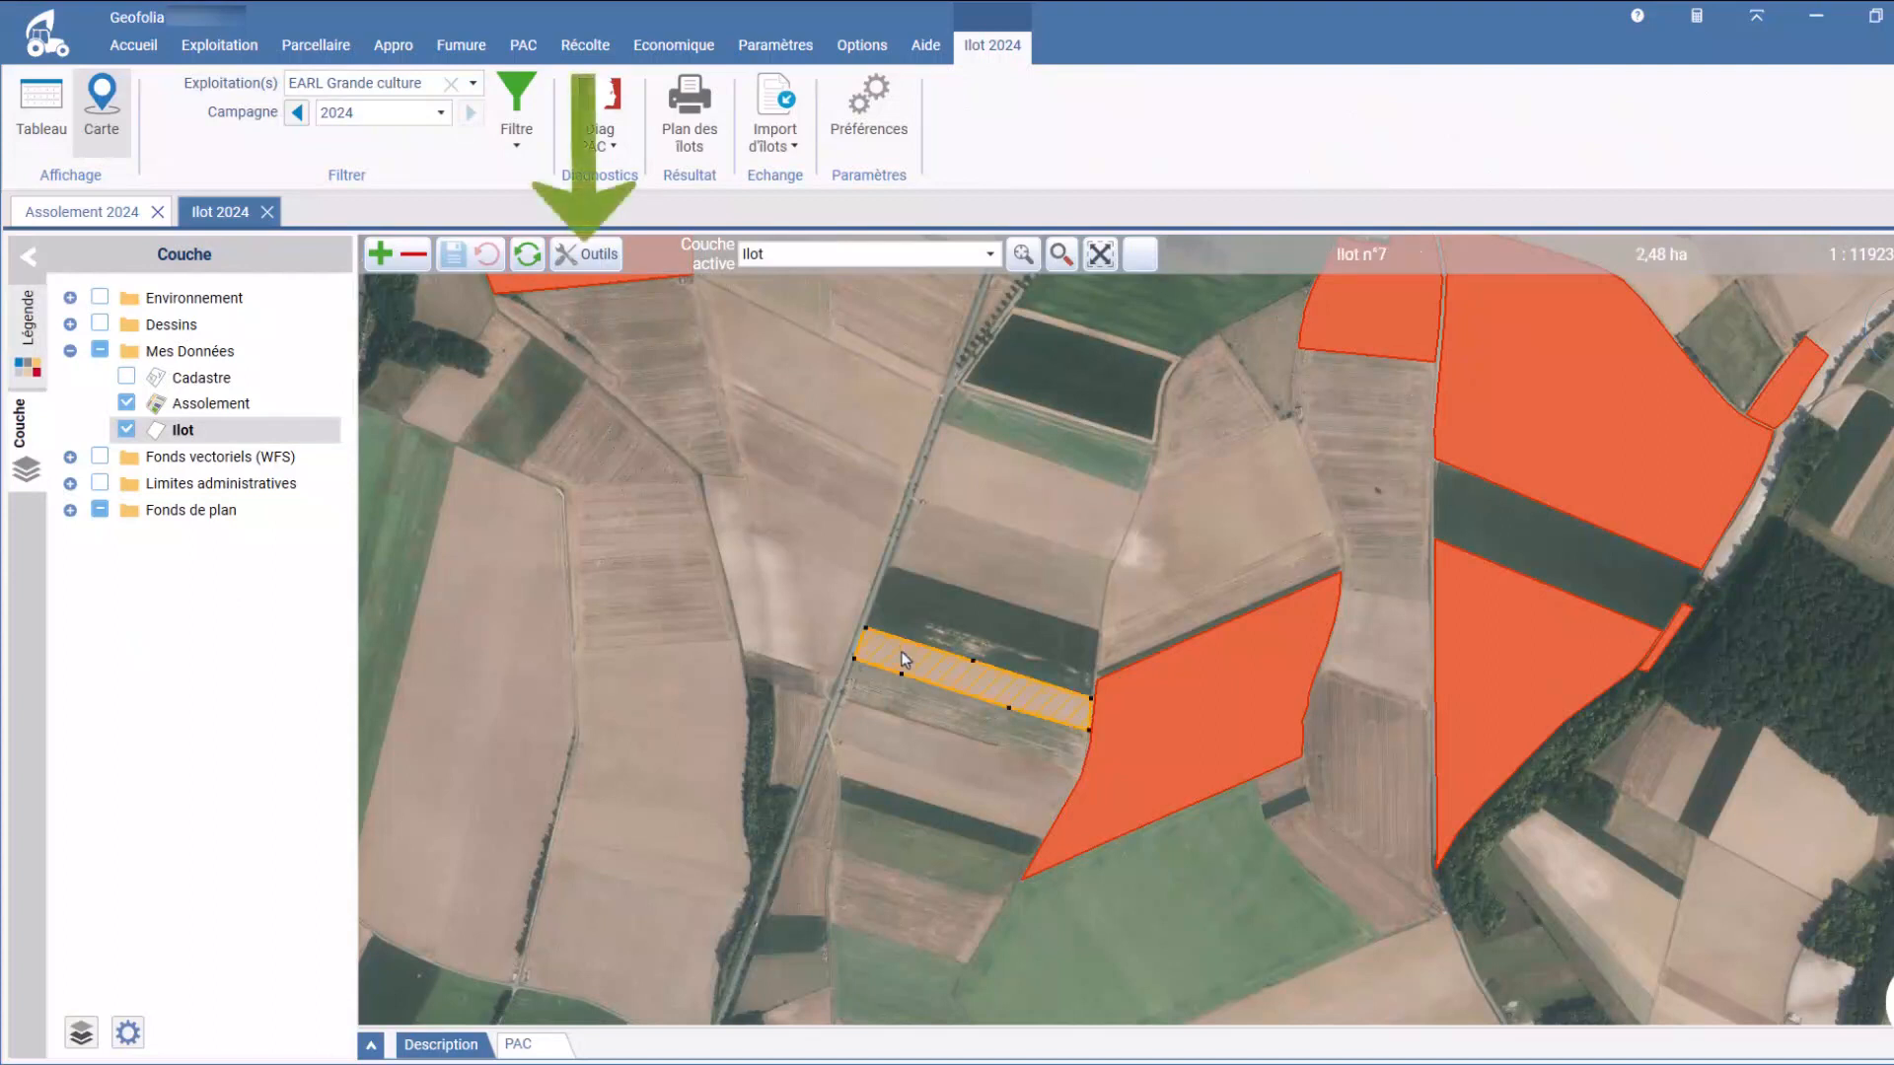
click(586, 253)
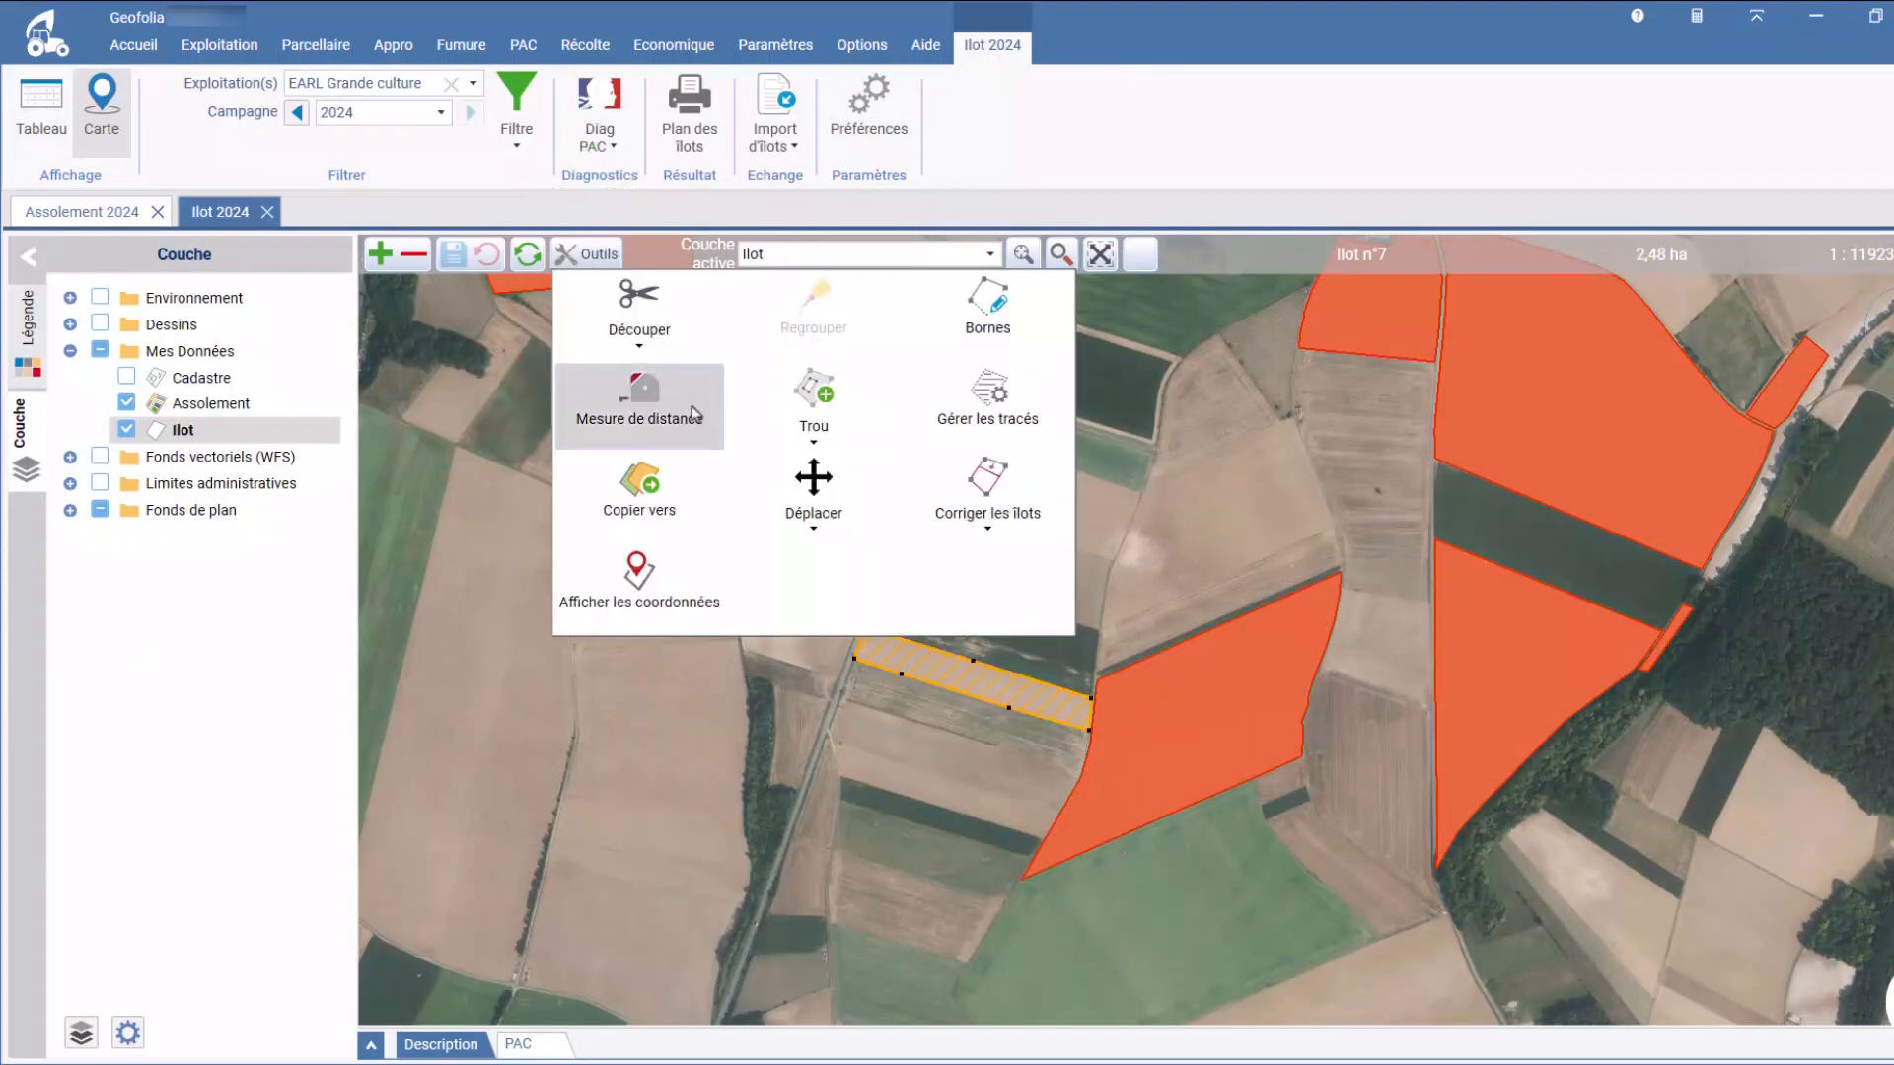
click(690, 501)
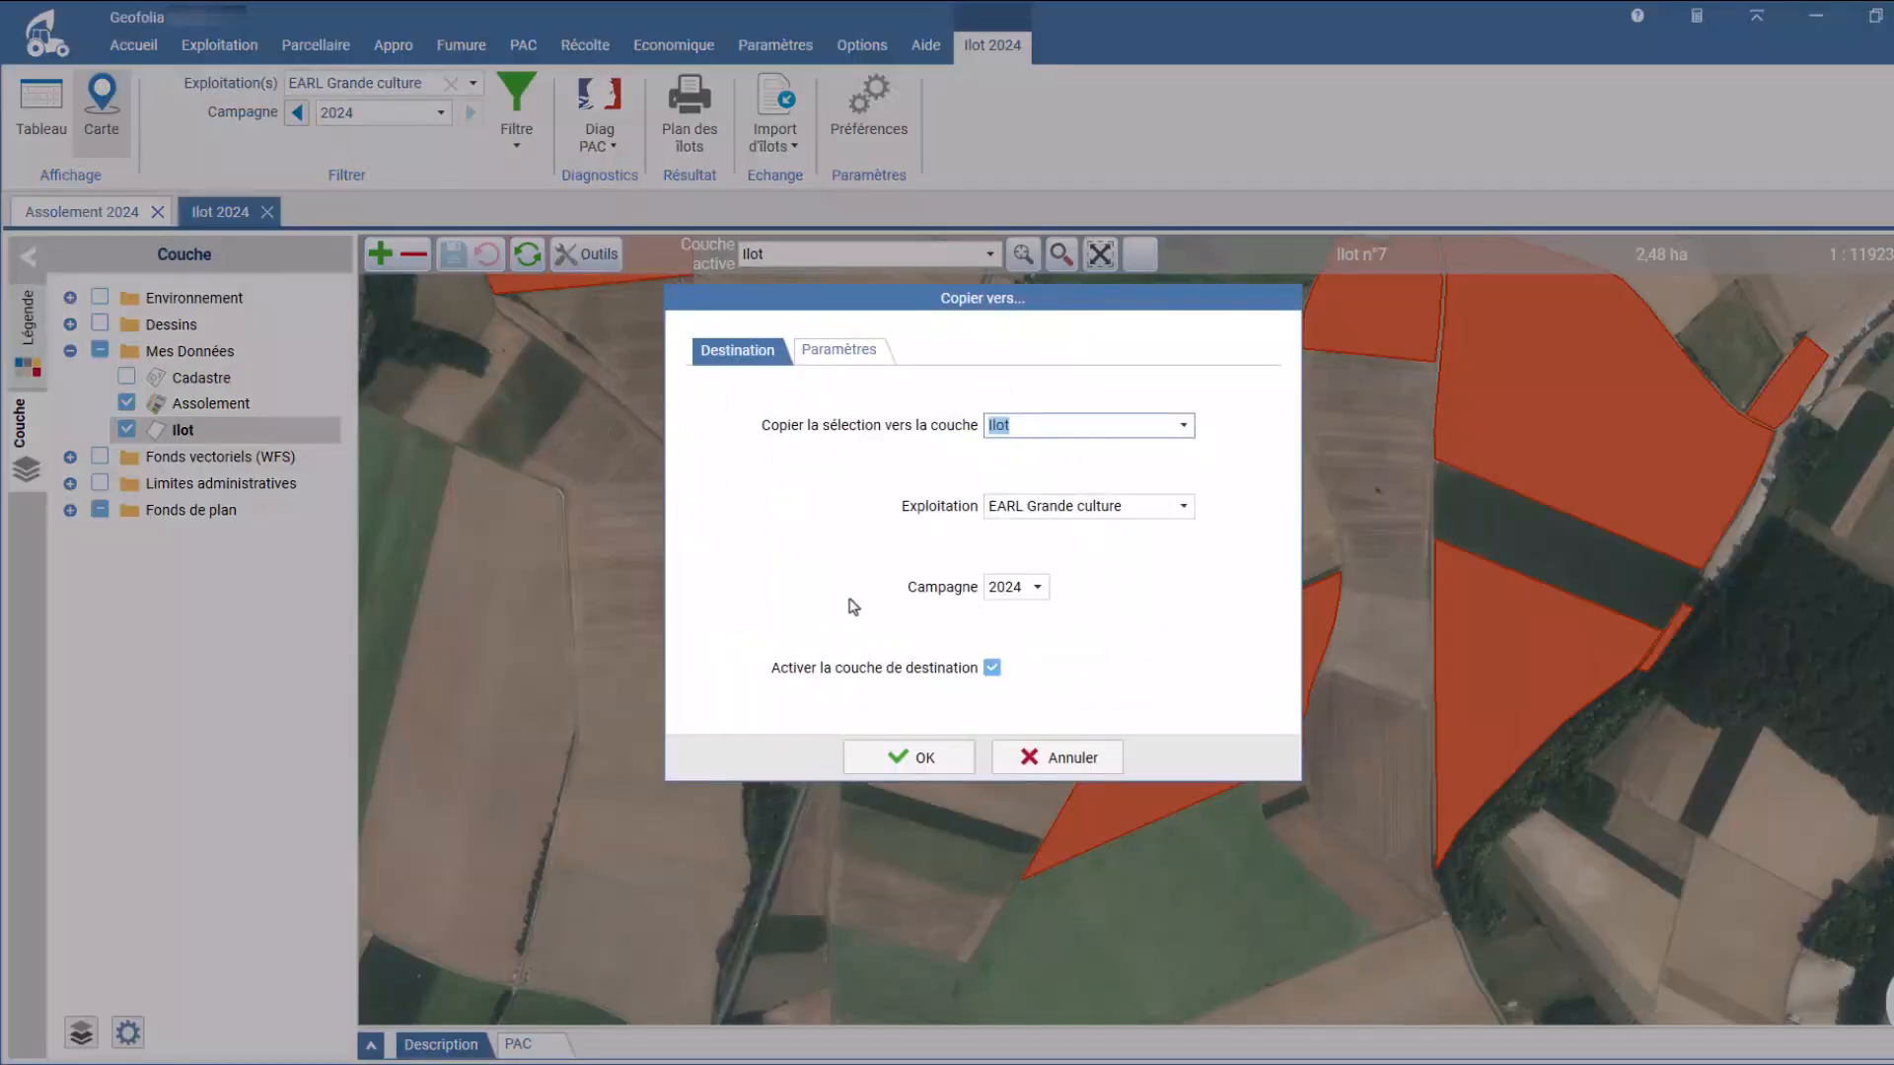
click(1182, 435)
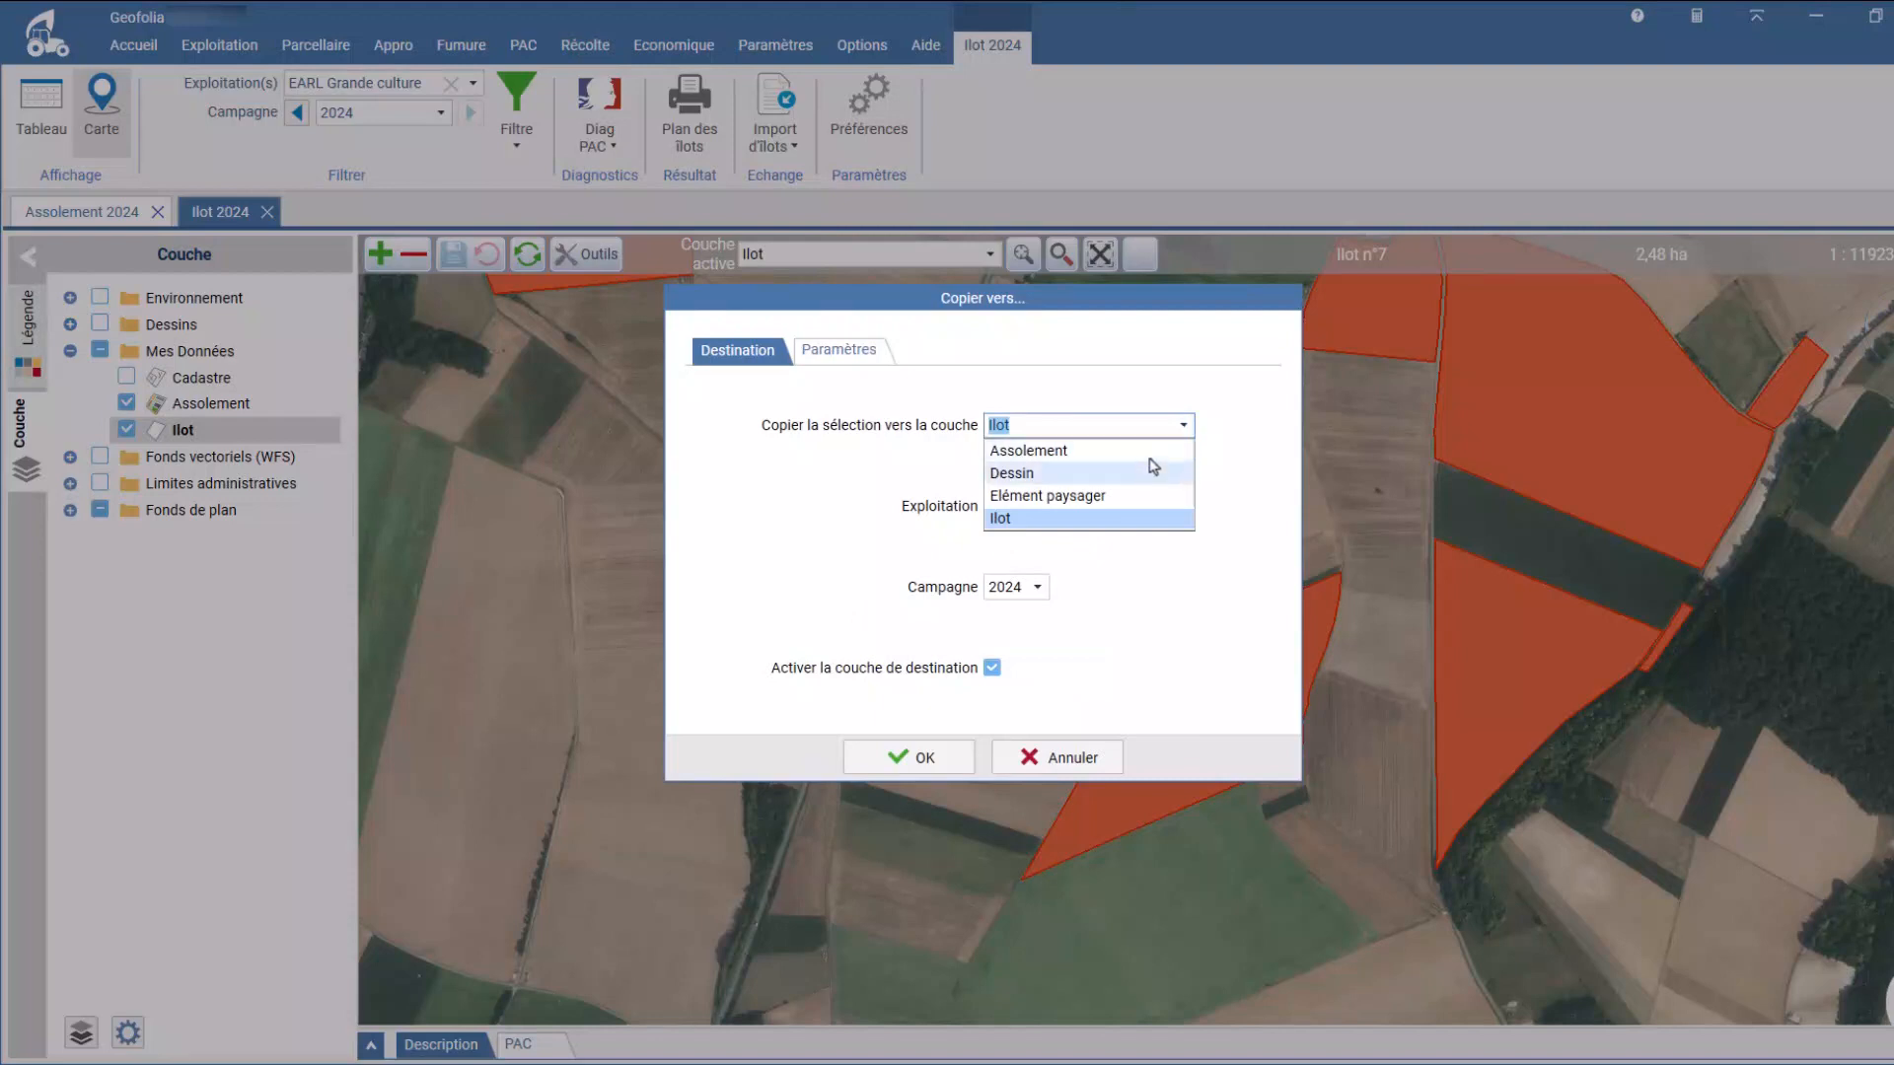
click(1045, 449)
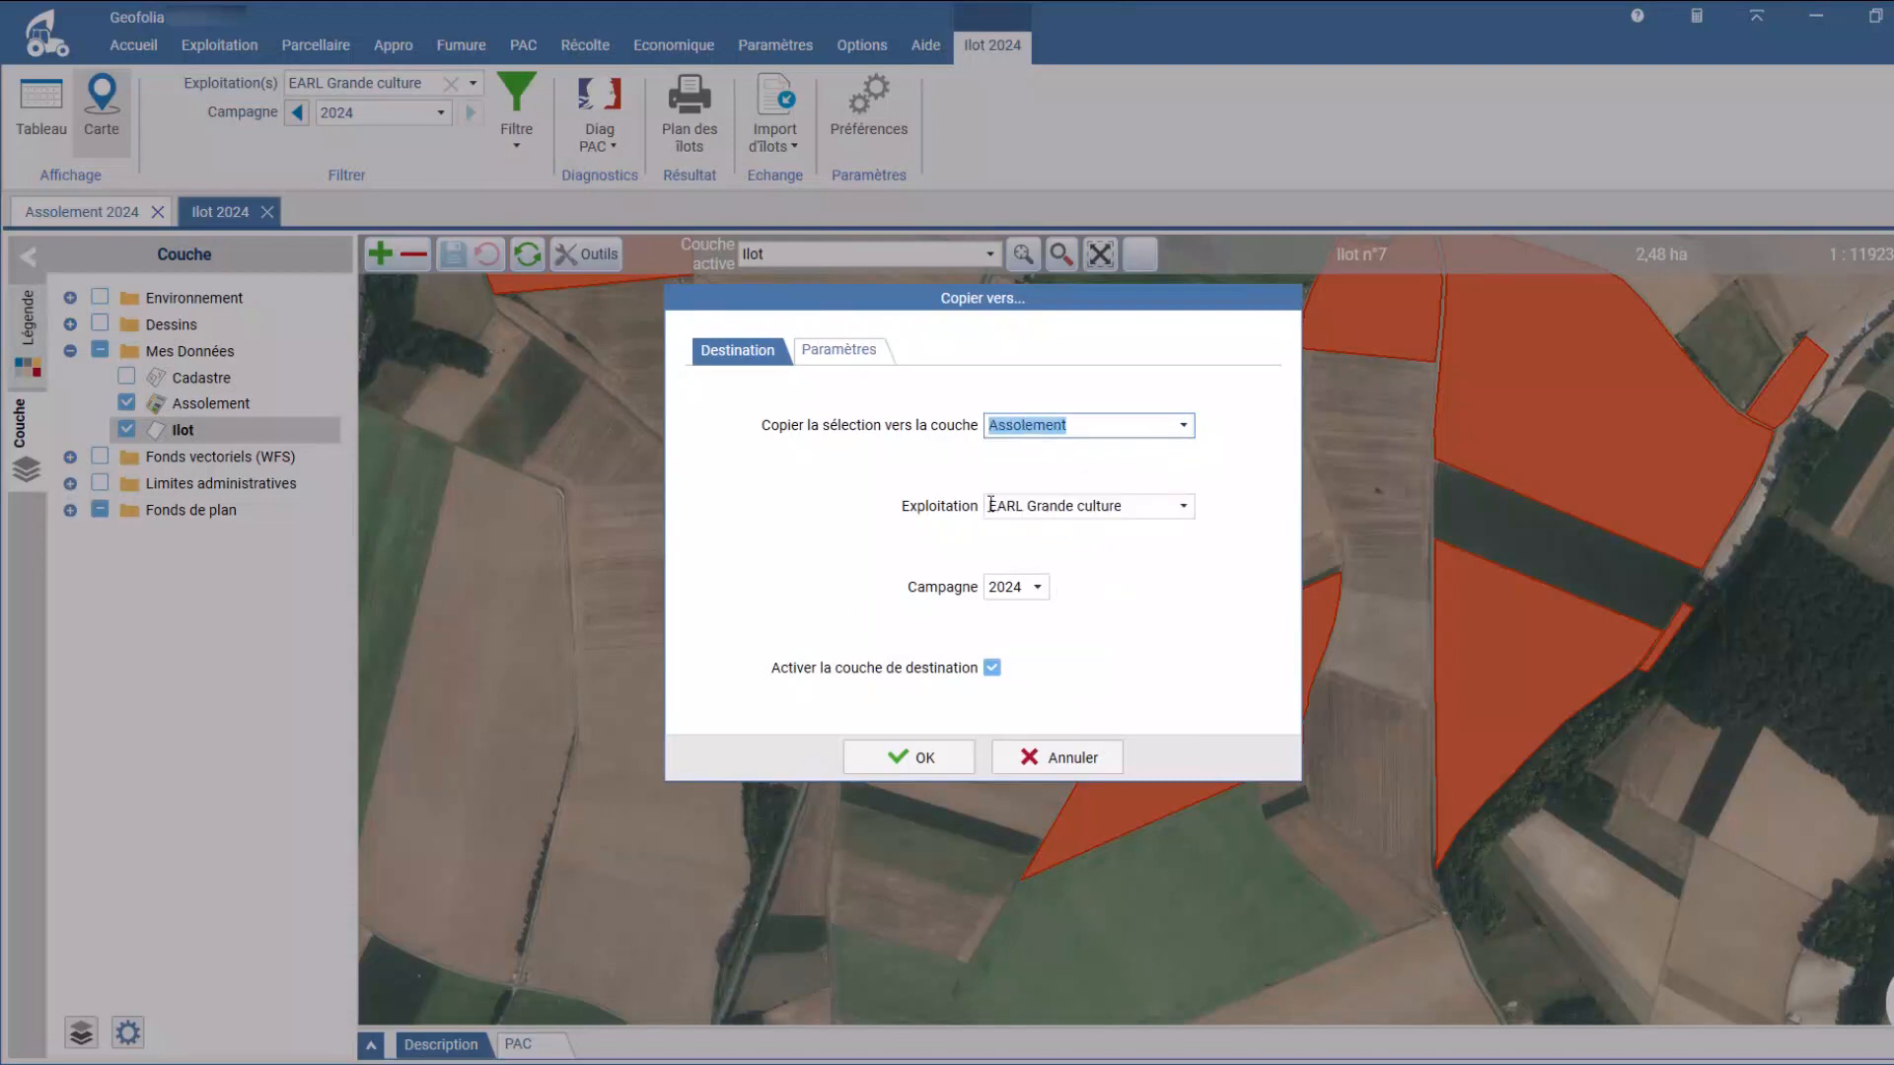
click(839, 353)
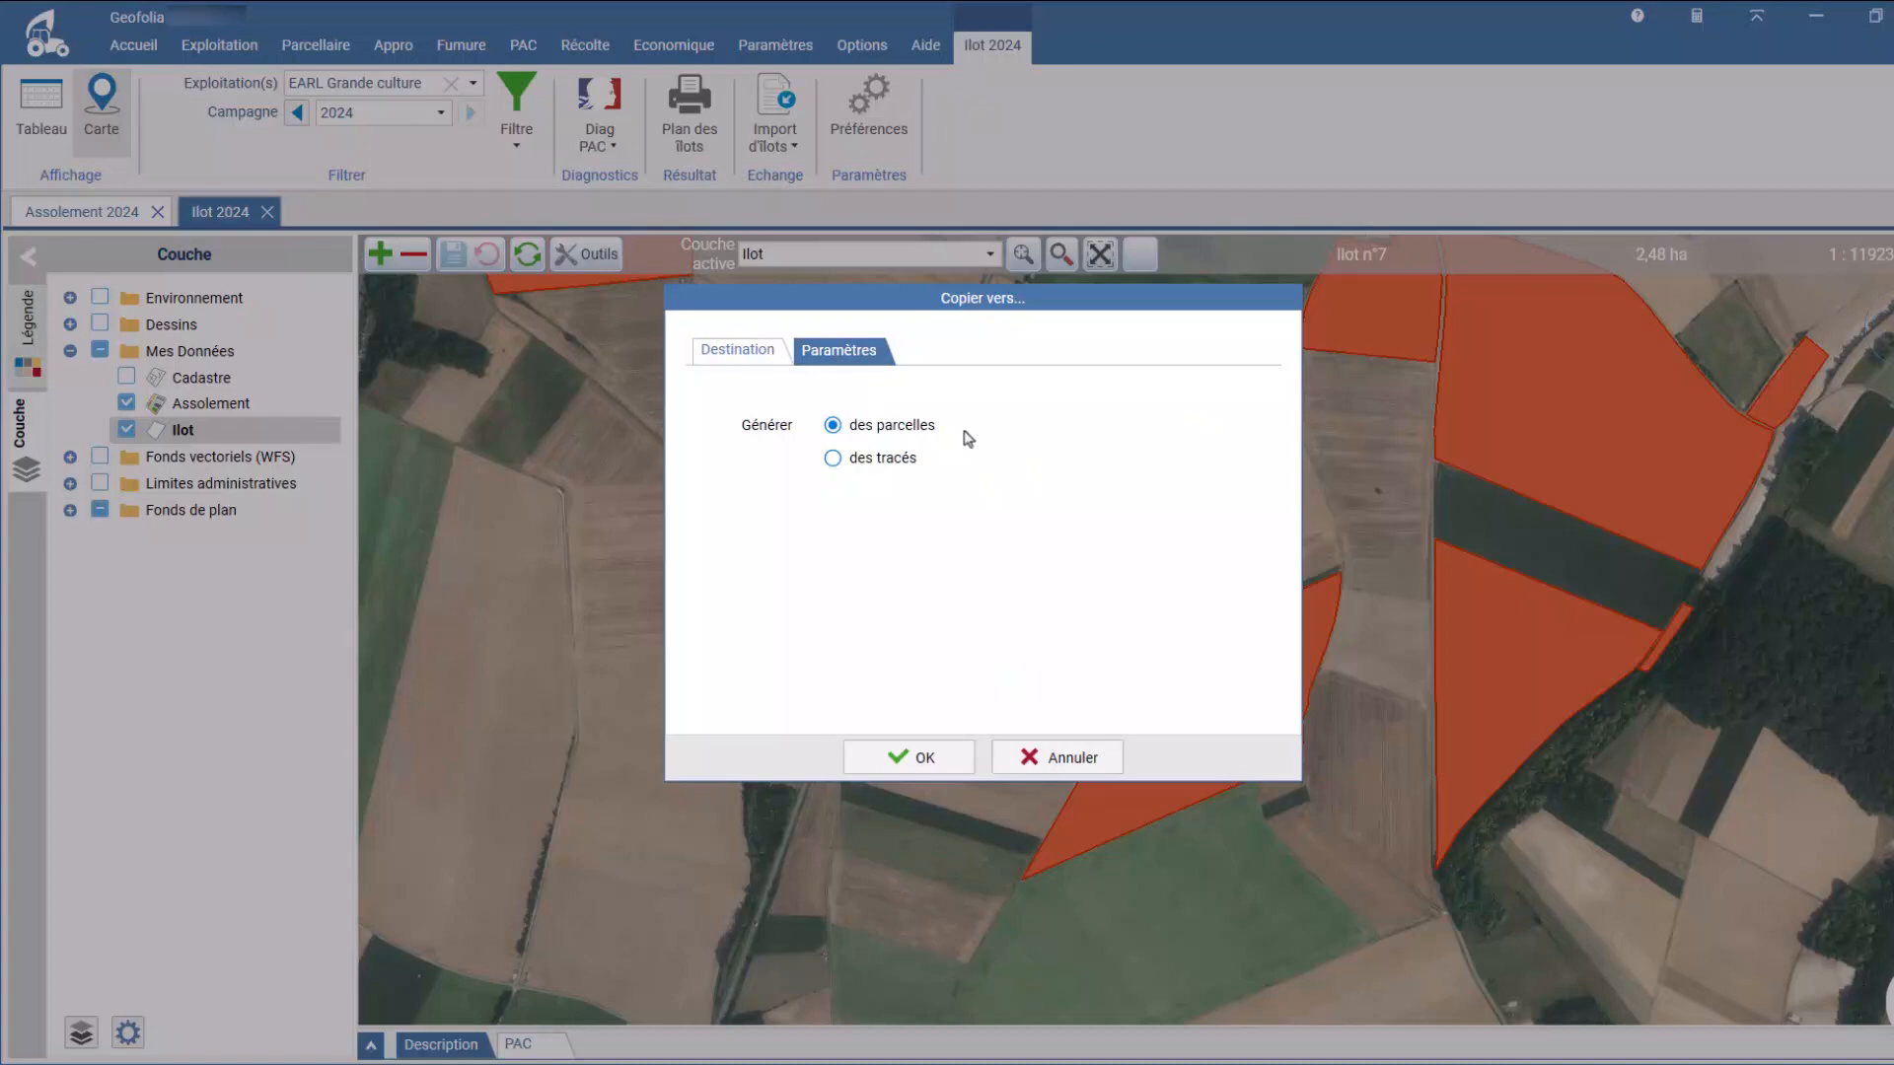
click(918, 761)
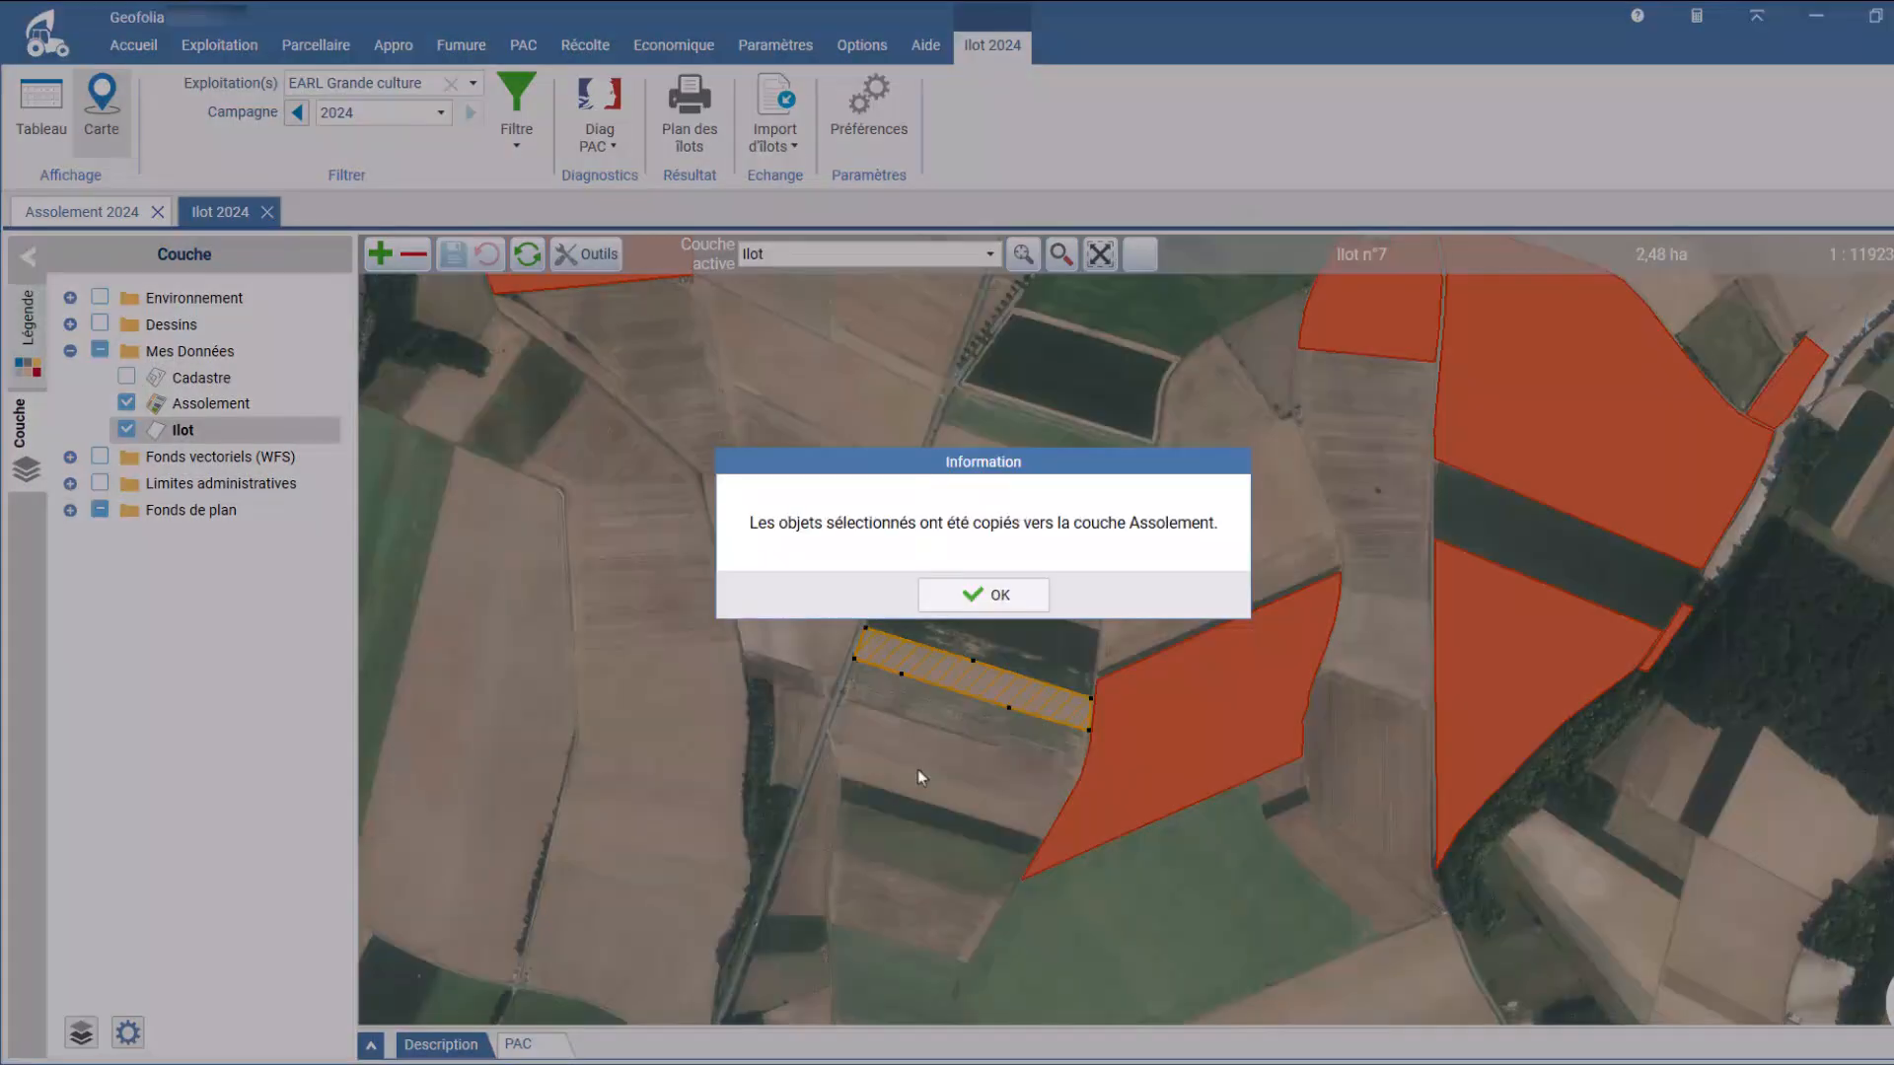
key(Return)
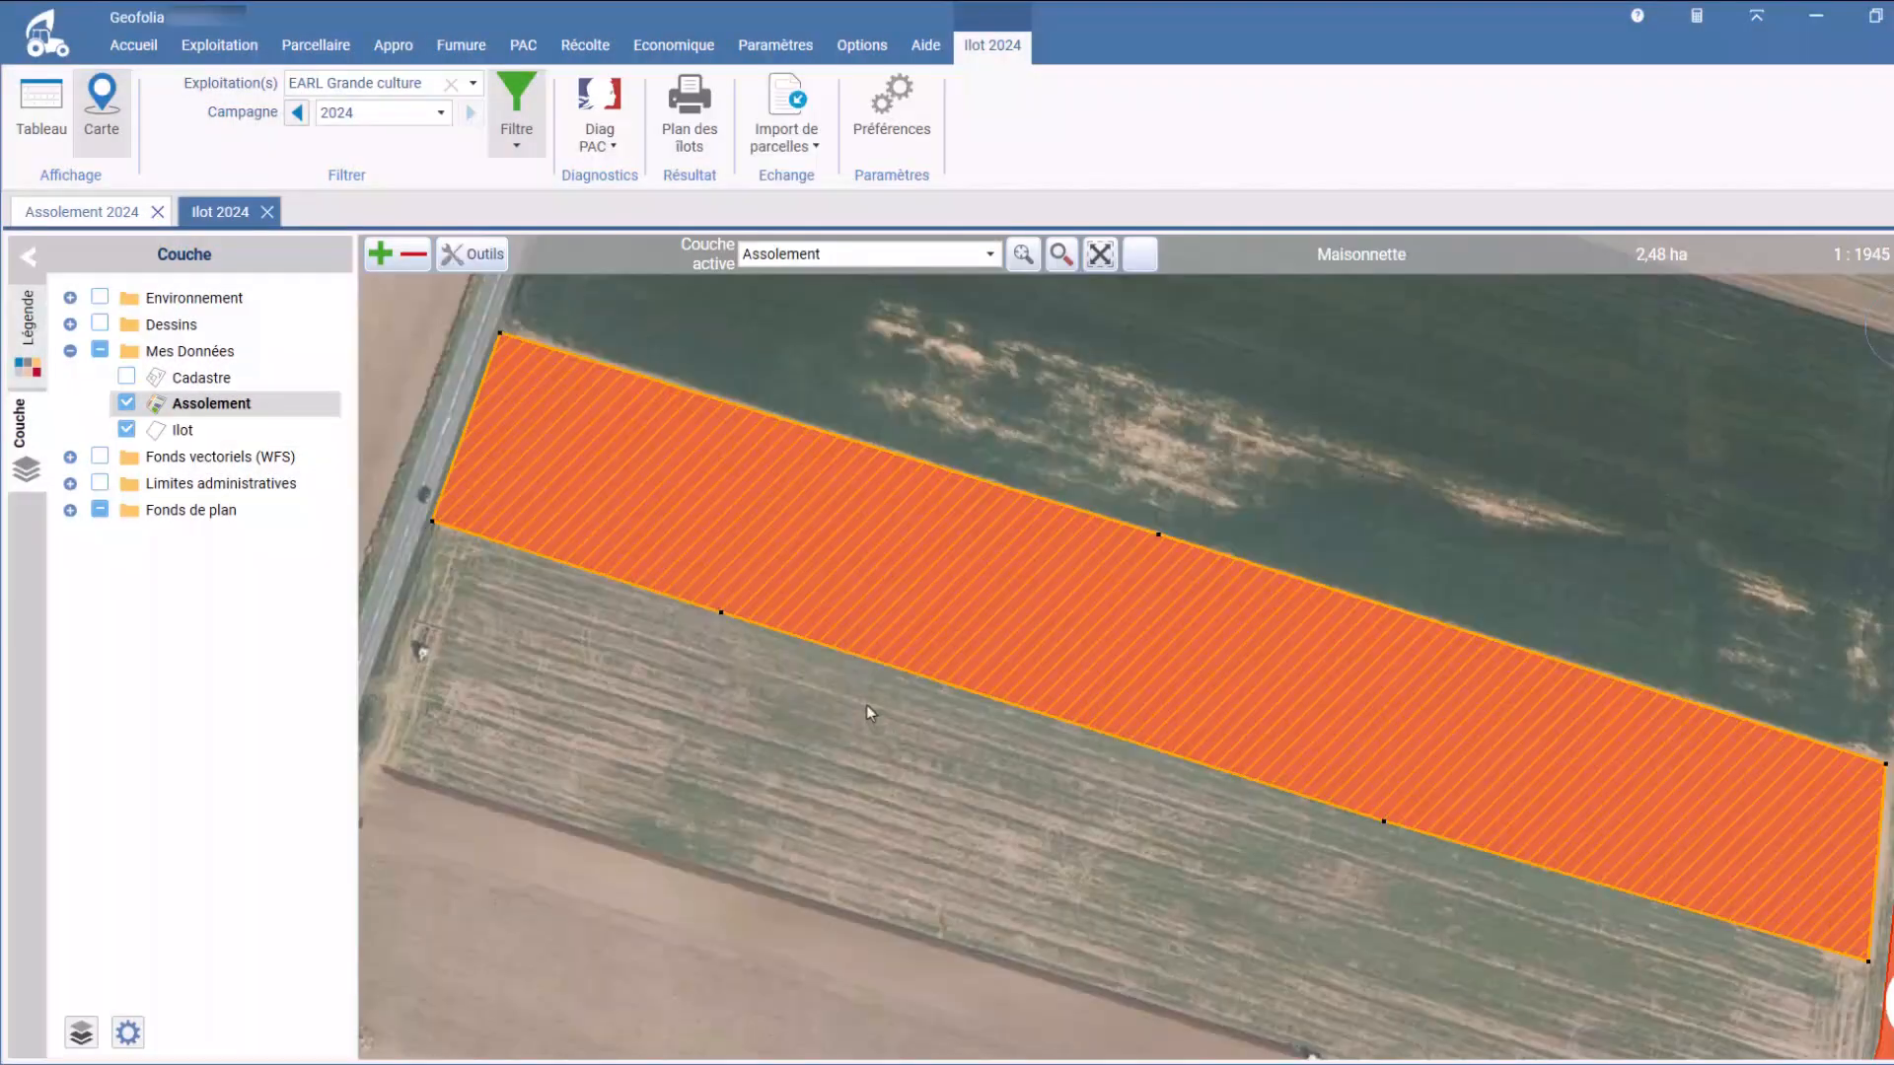
click(850, 743)
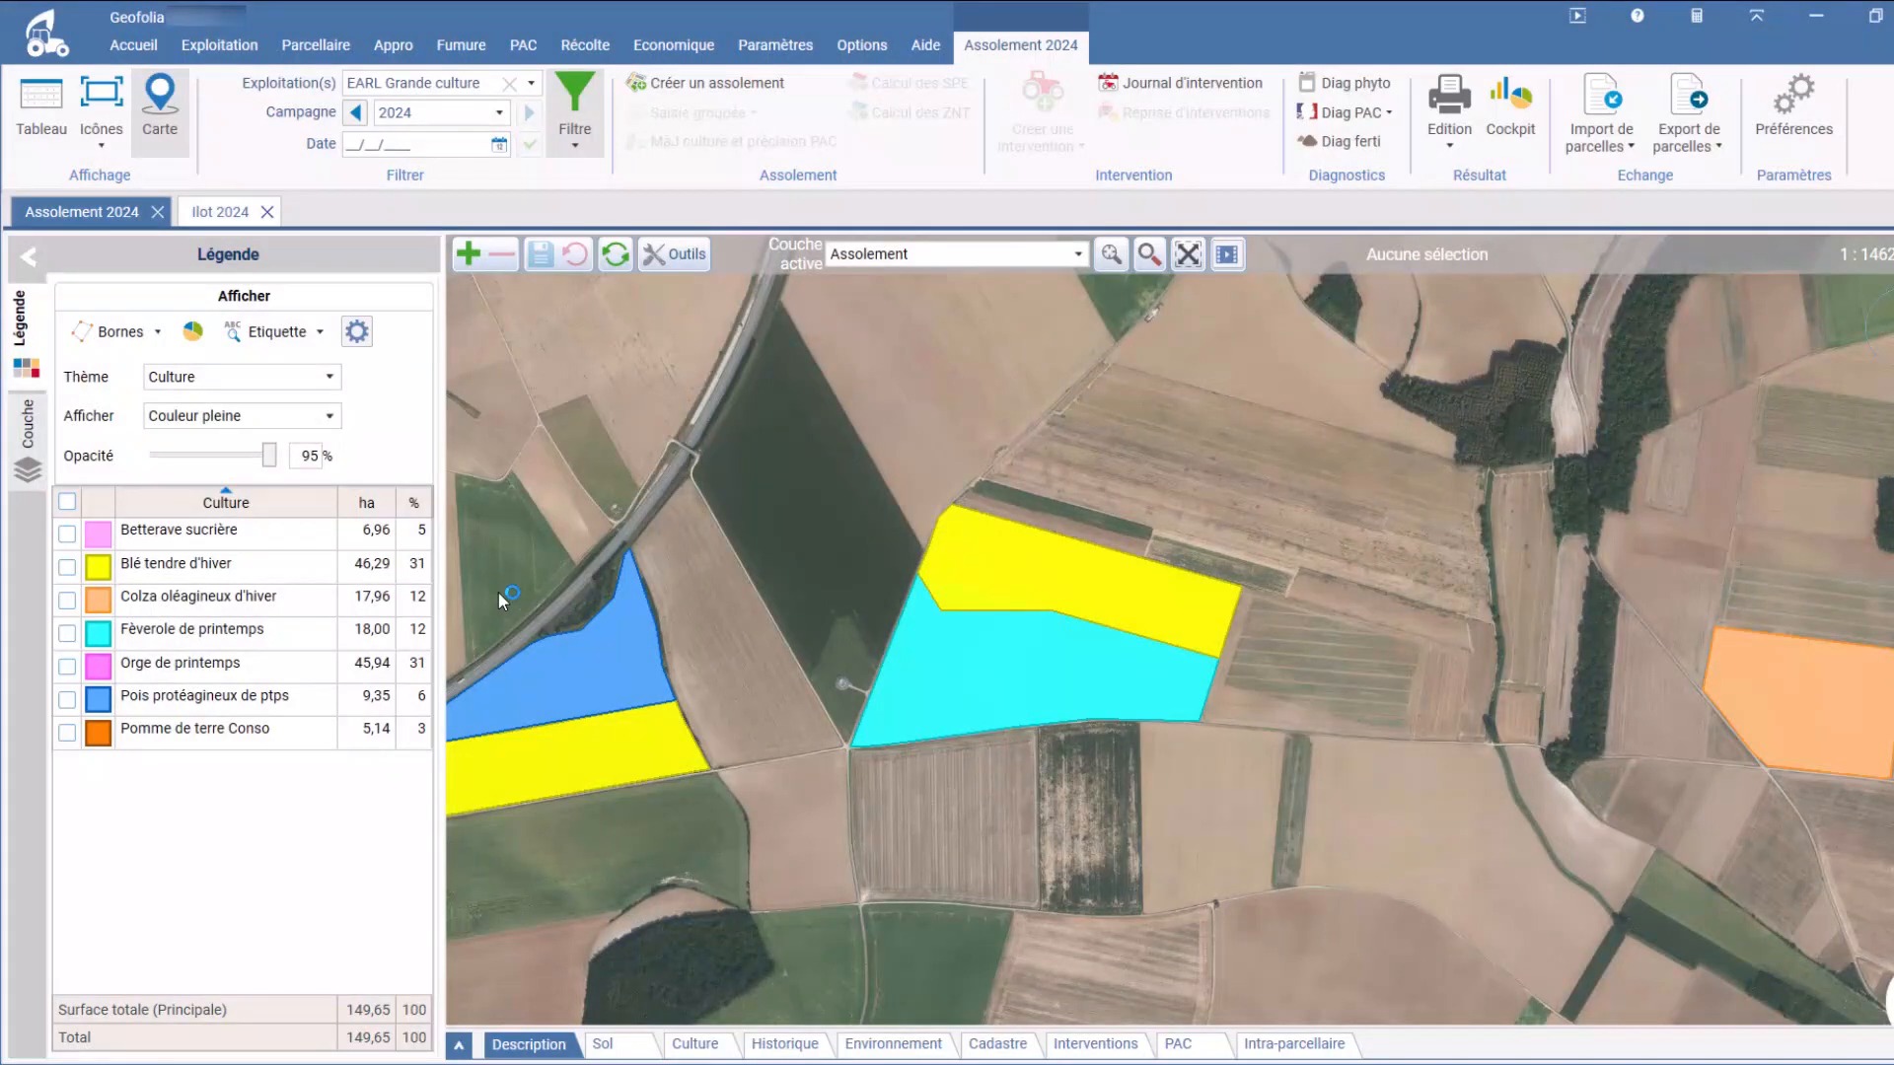
Step: Correct the overlap between the two La route parcels, keeping the 18 ha parcel's contours and trimming the other one
click(673, 262)
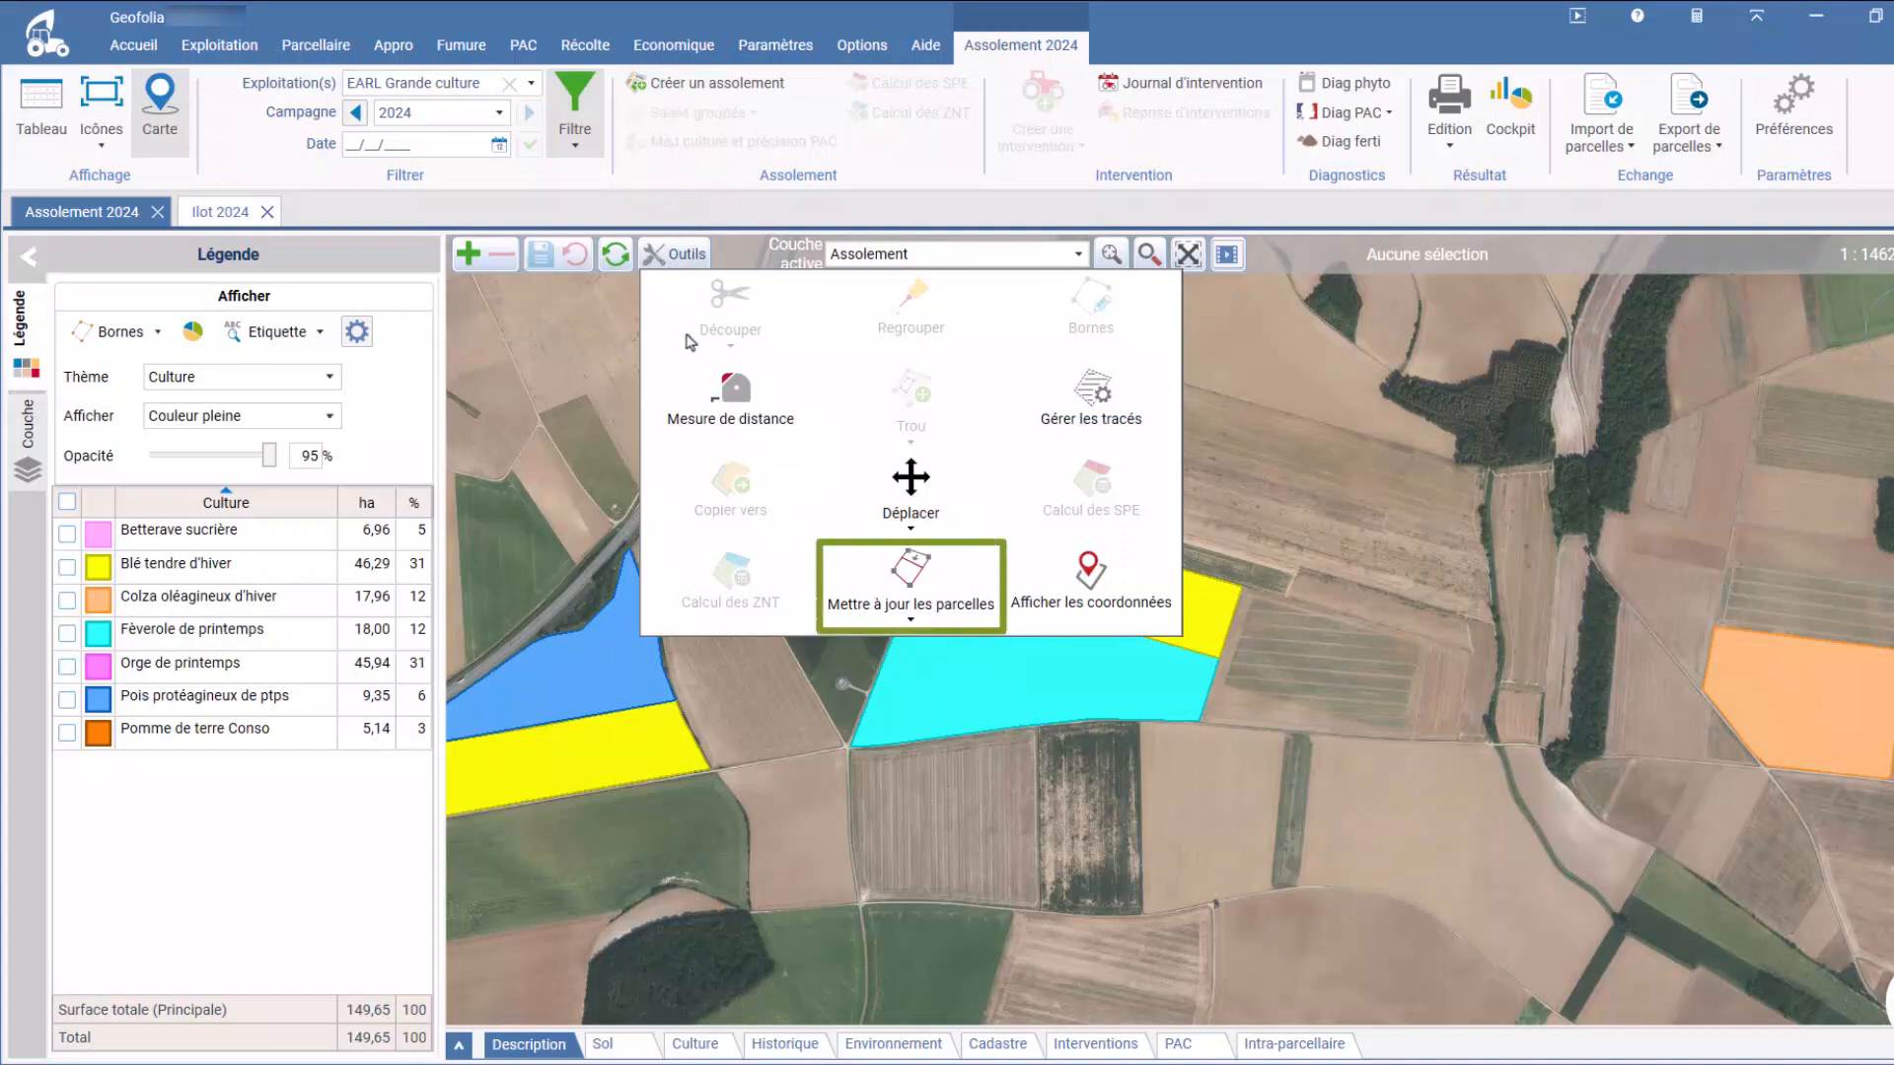
click(908, 582)
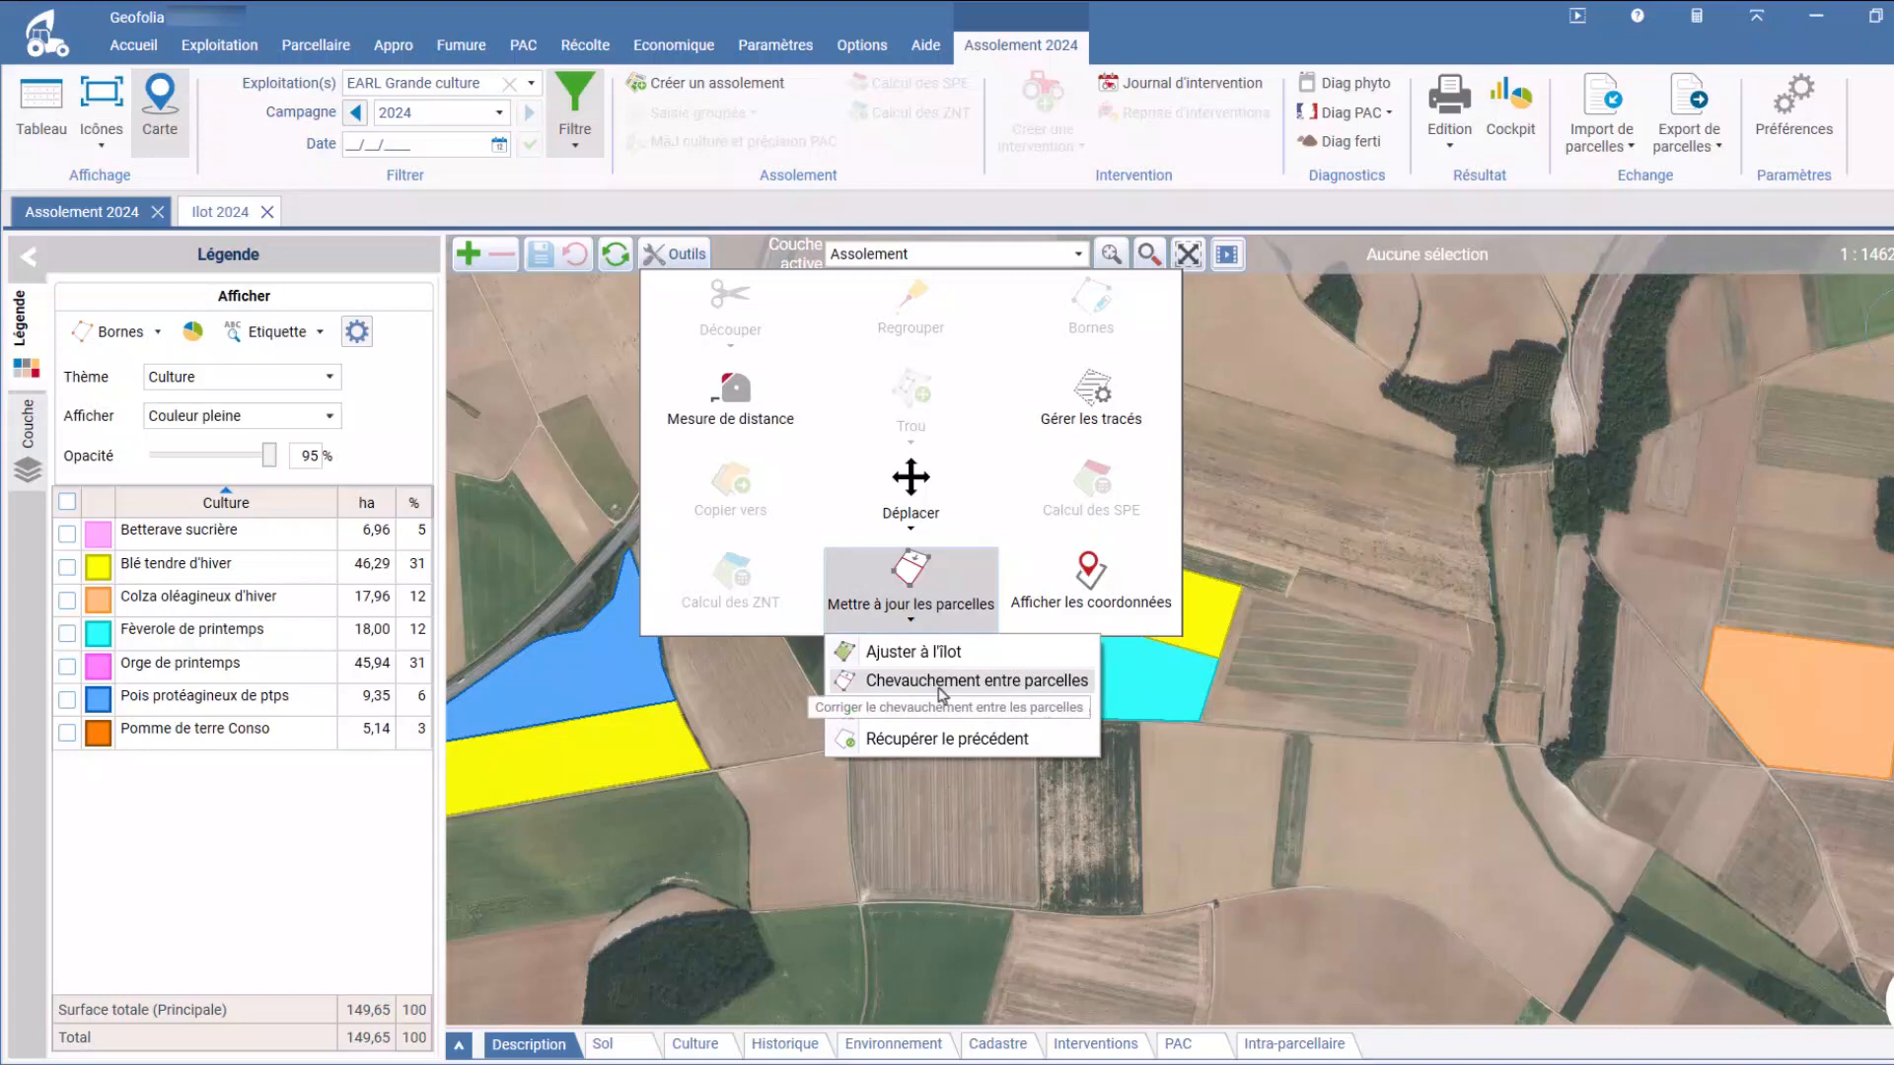
click(938, 683)
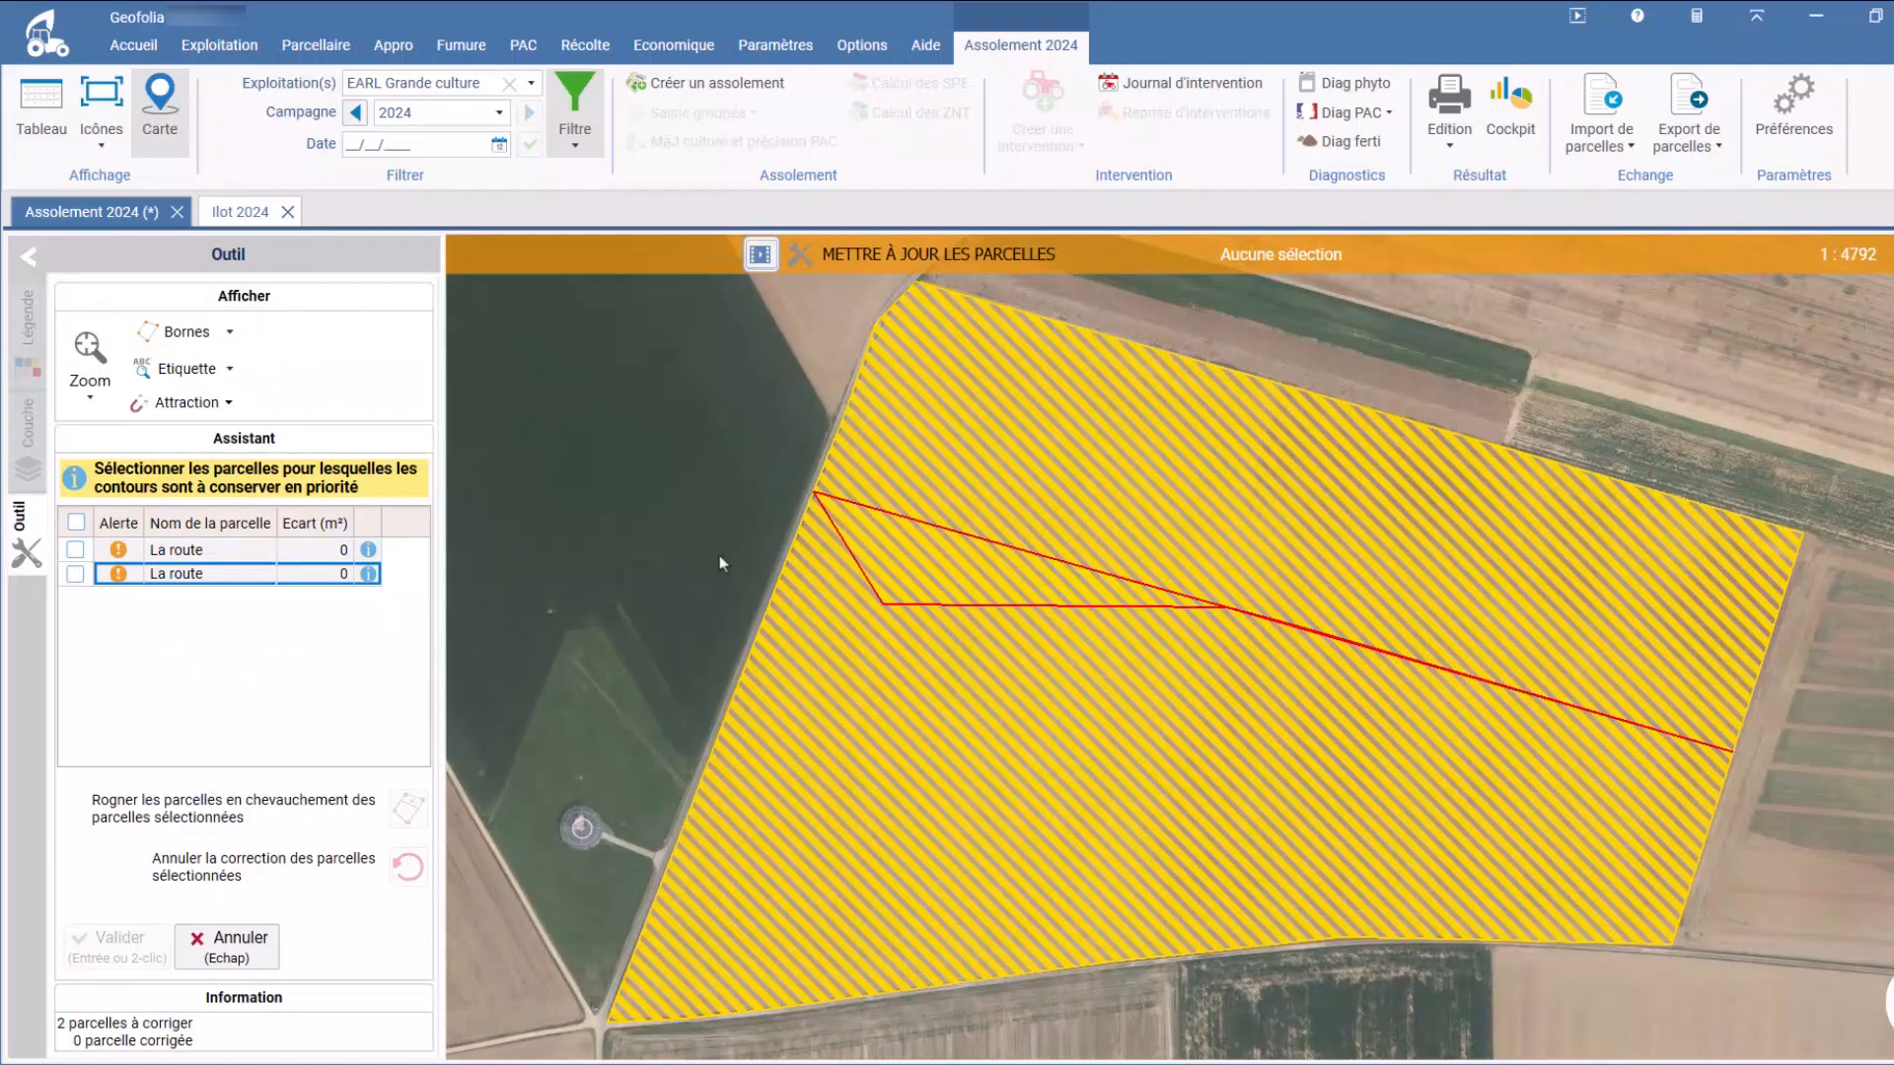
click(76, 574)
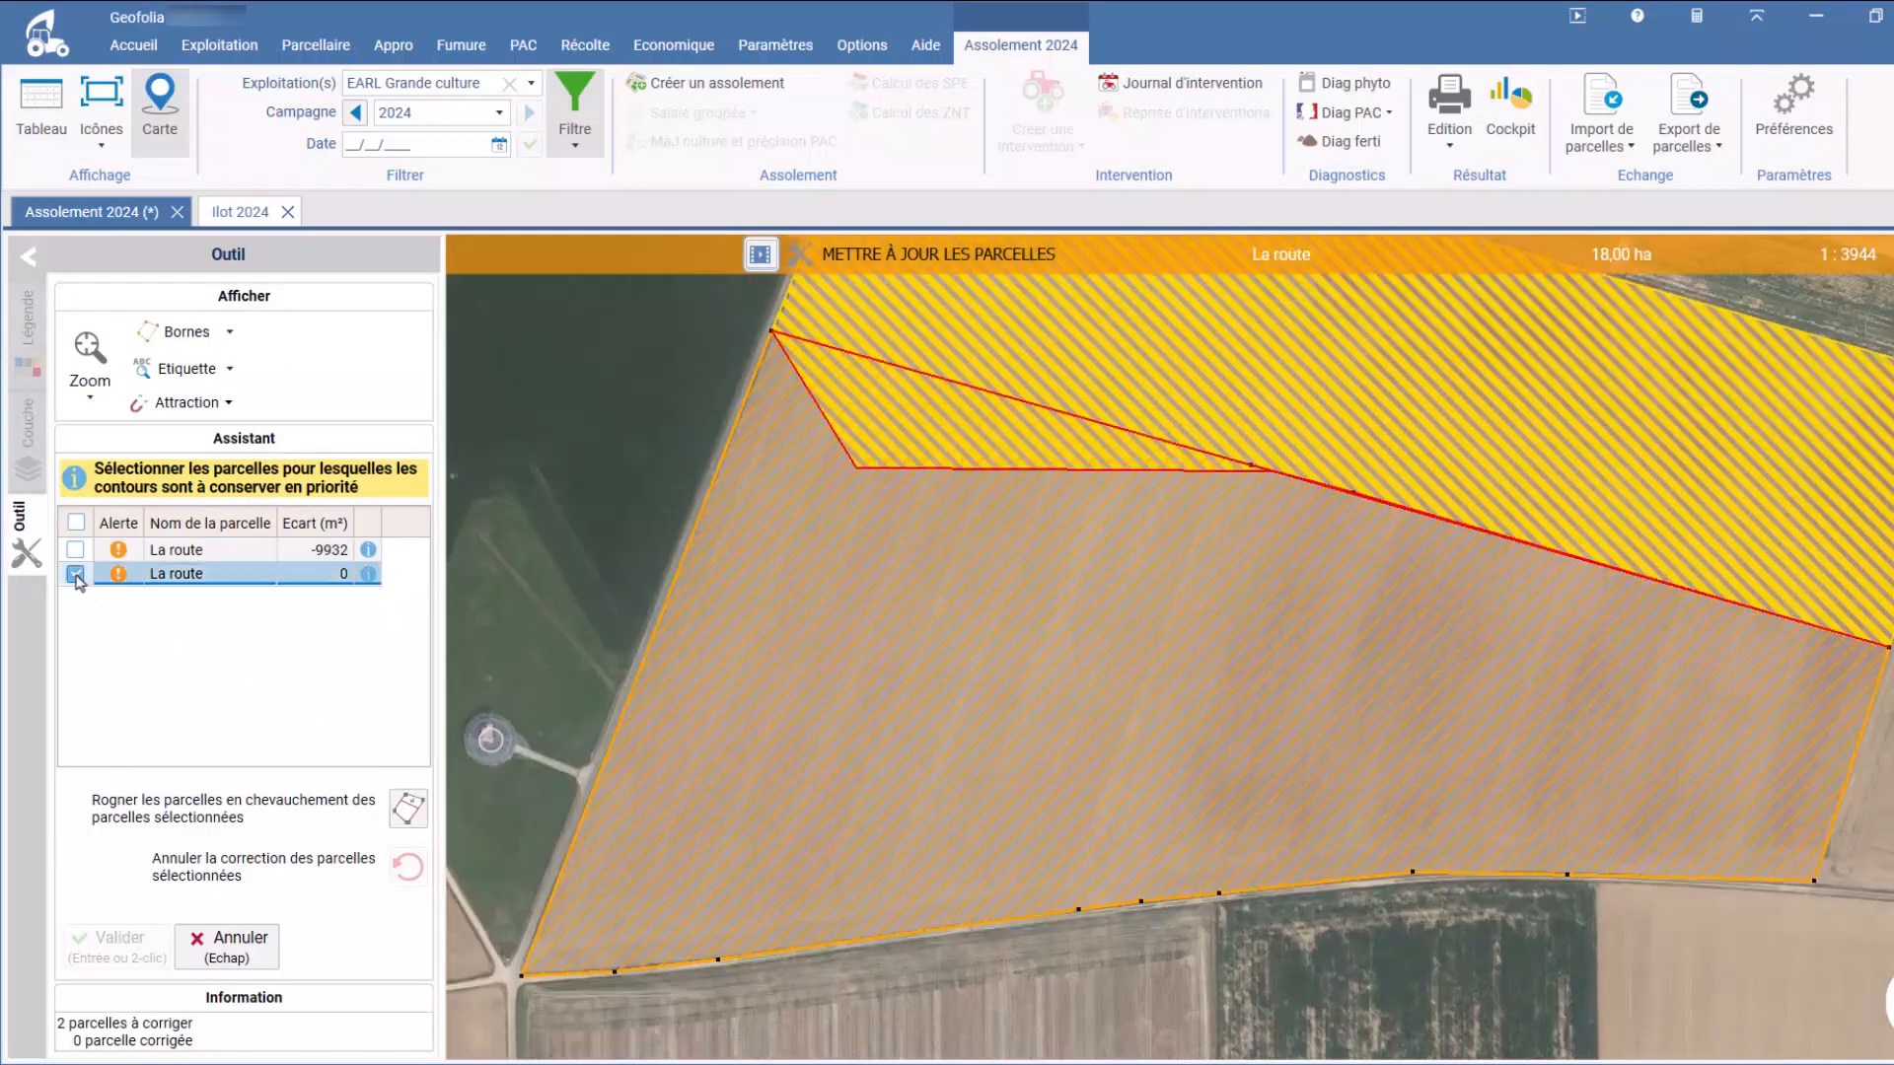
click(407, 813)
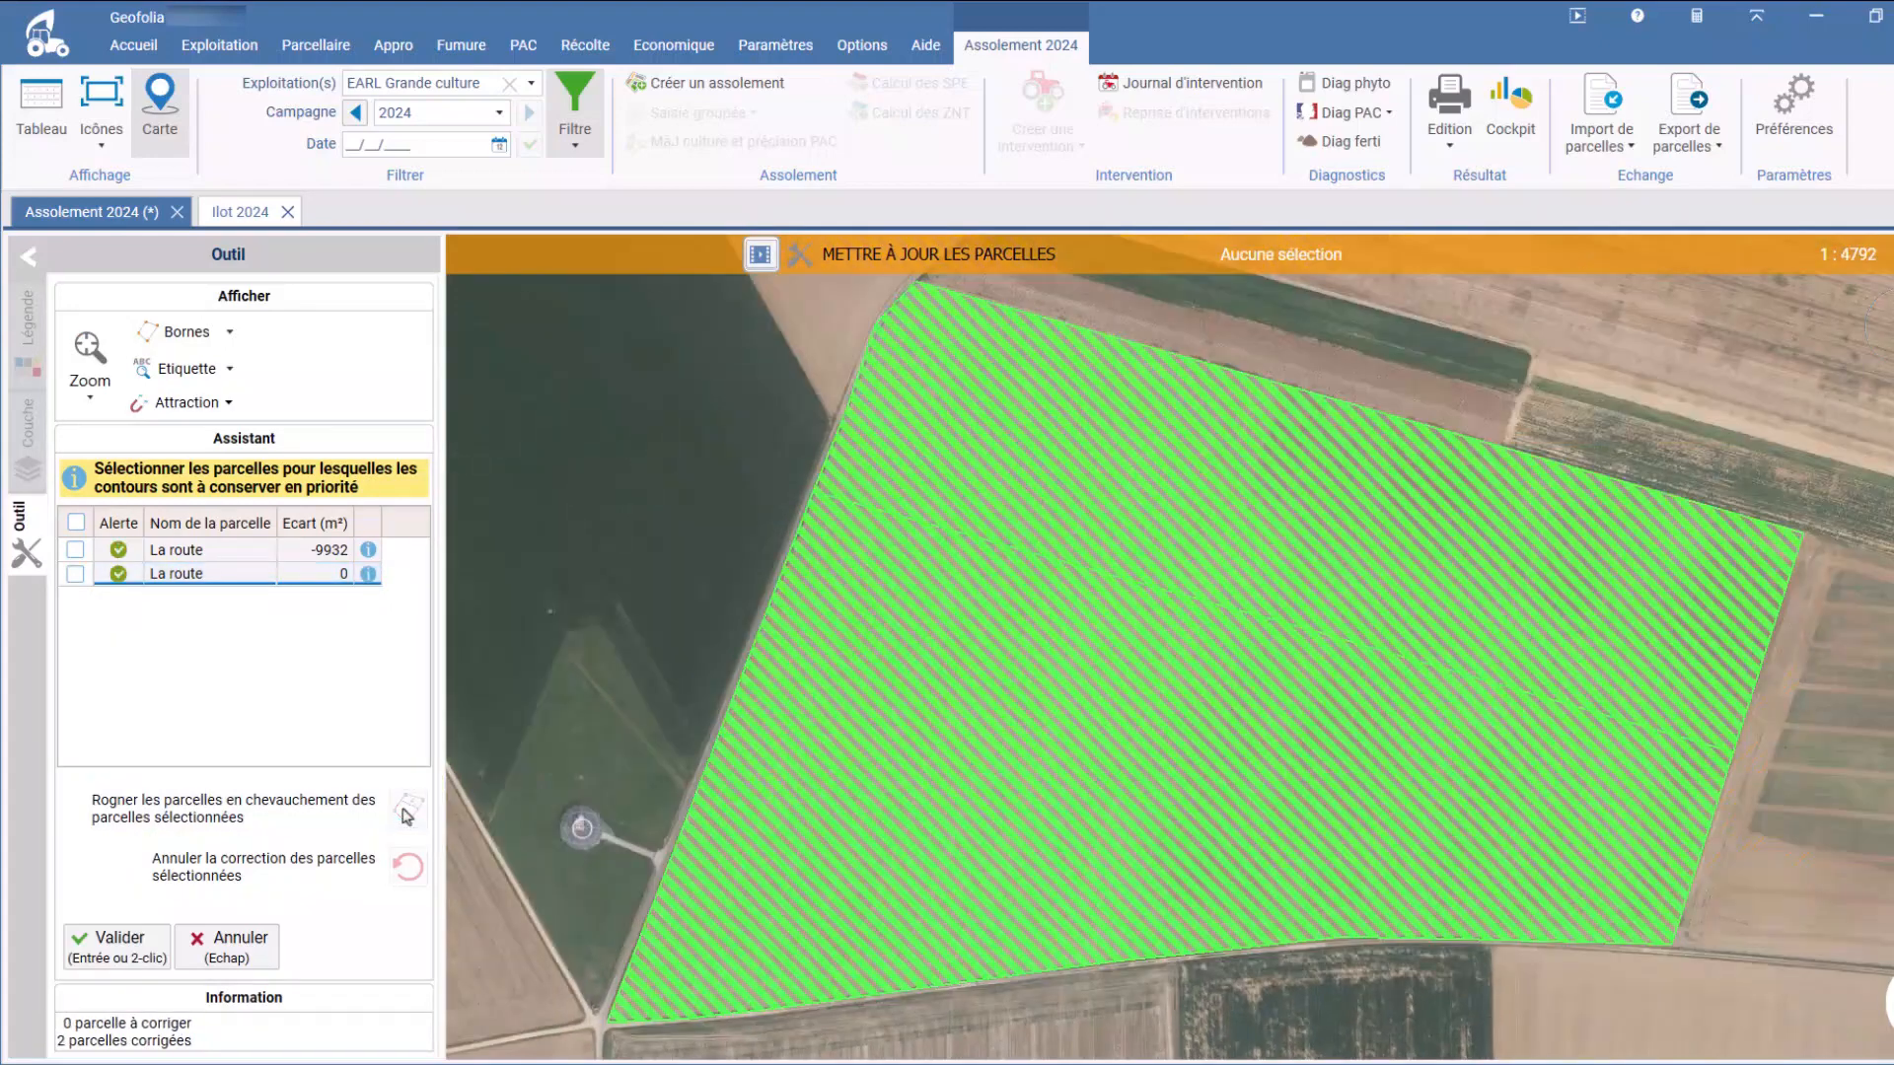
click(122, 942)
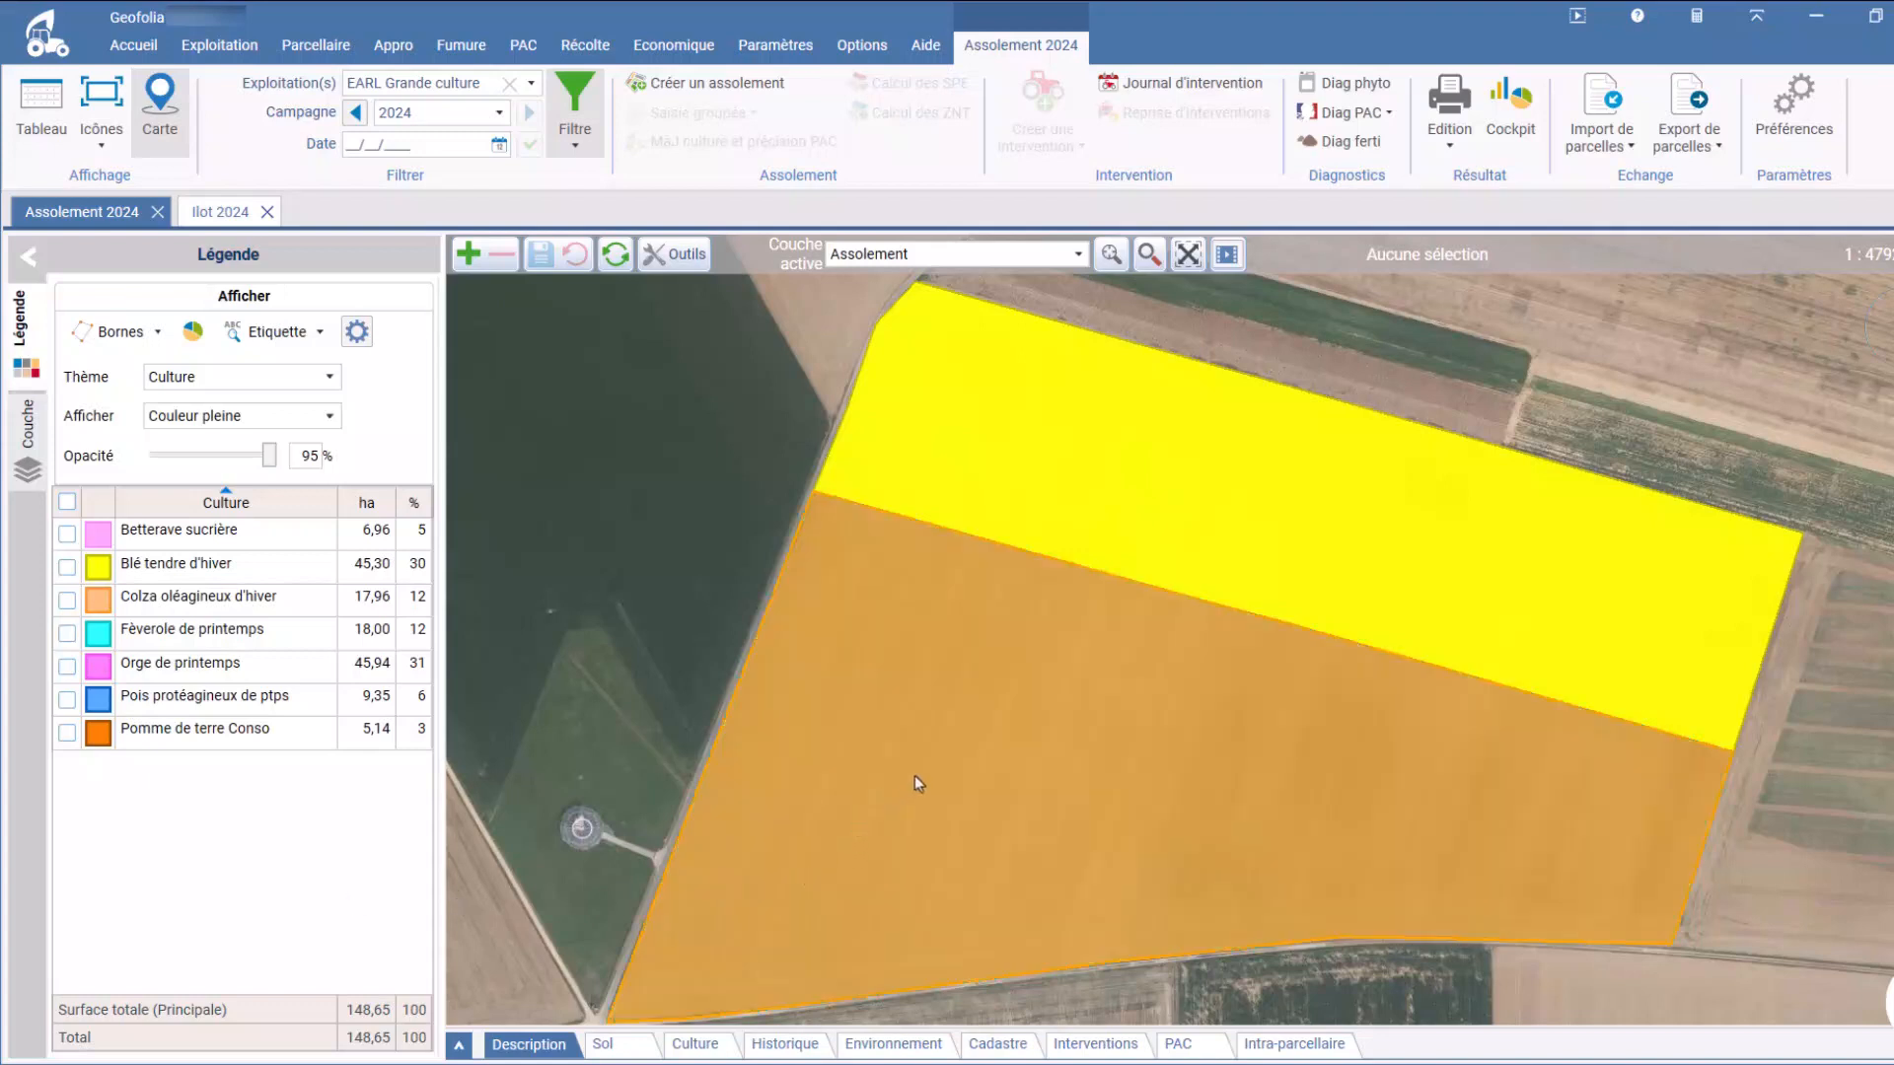
Step: Edit the boundary markers of the 18 ha La route parcel and simplify them
click(1024, 619)
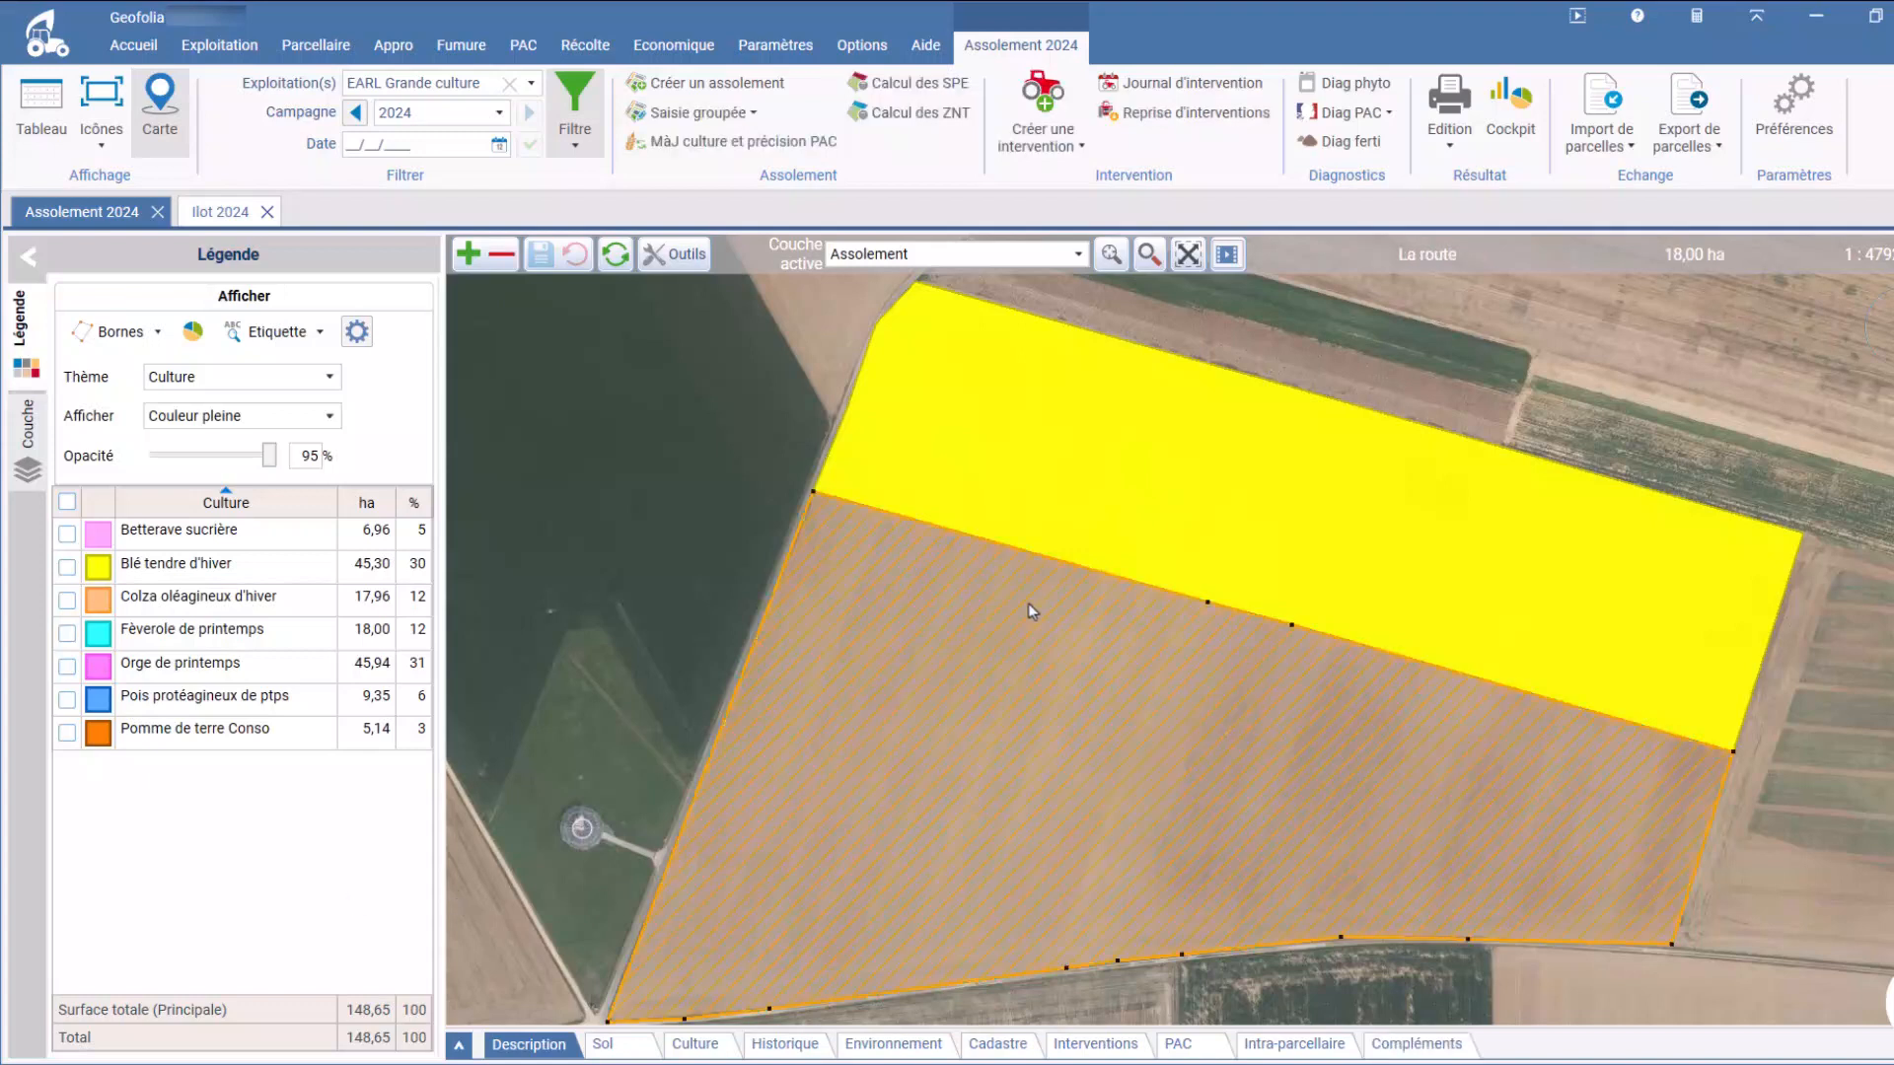
click(668, 259)
click(1095, 336)
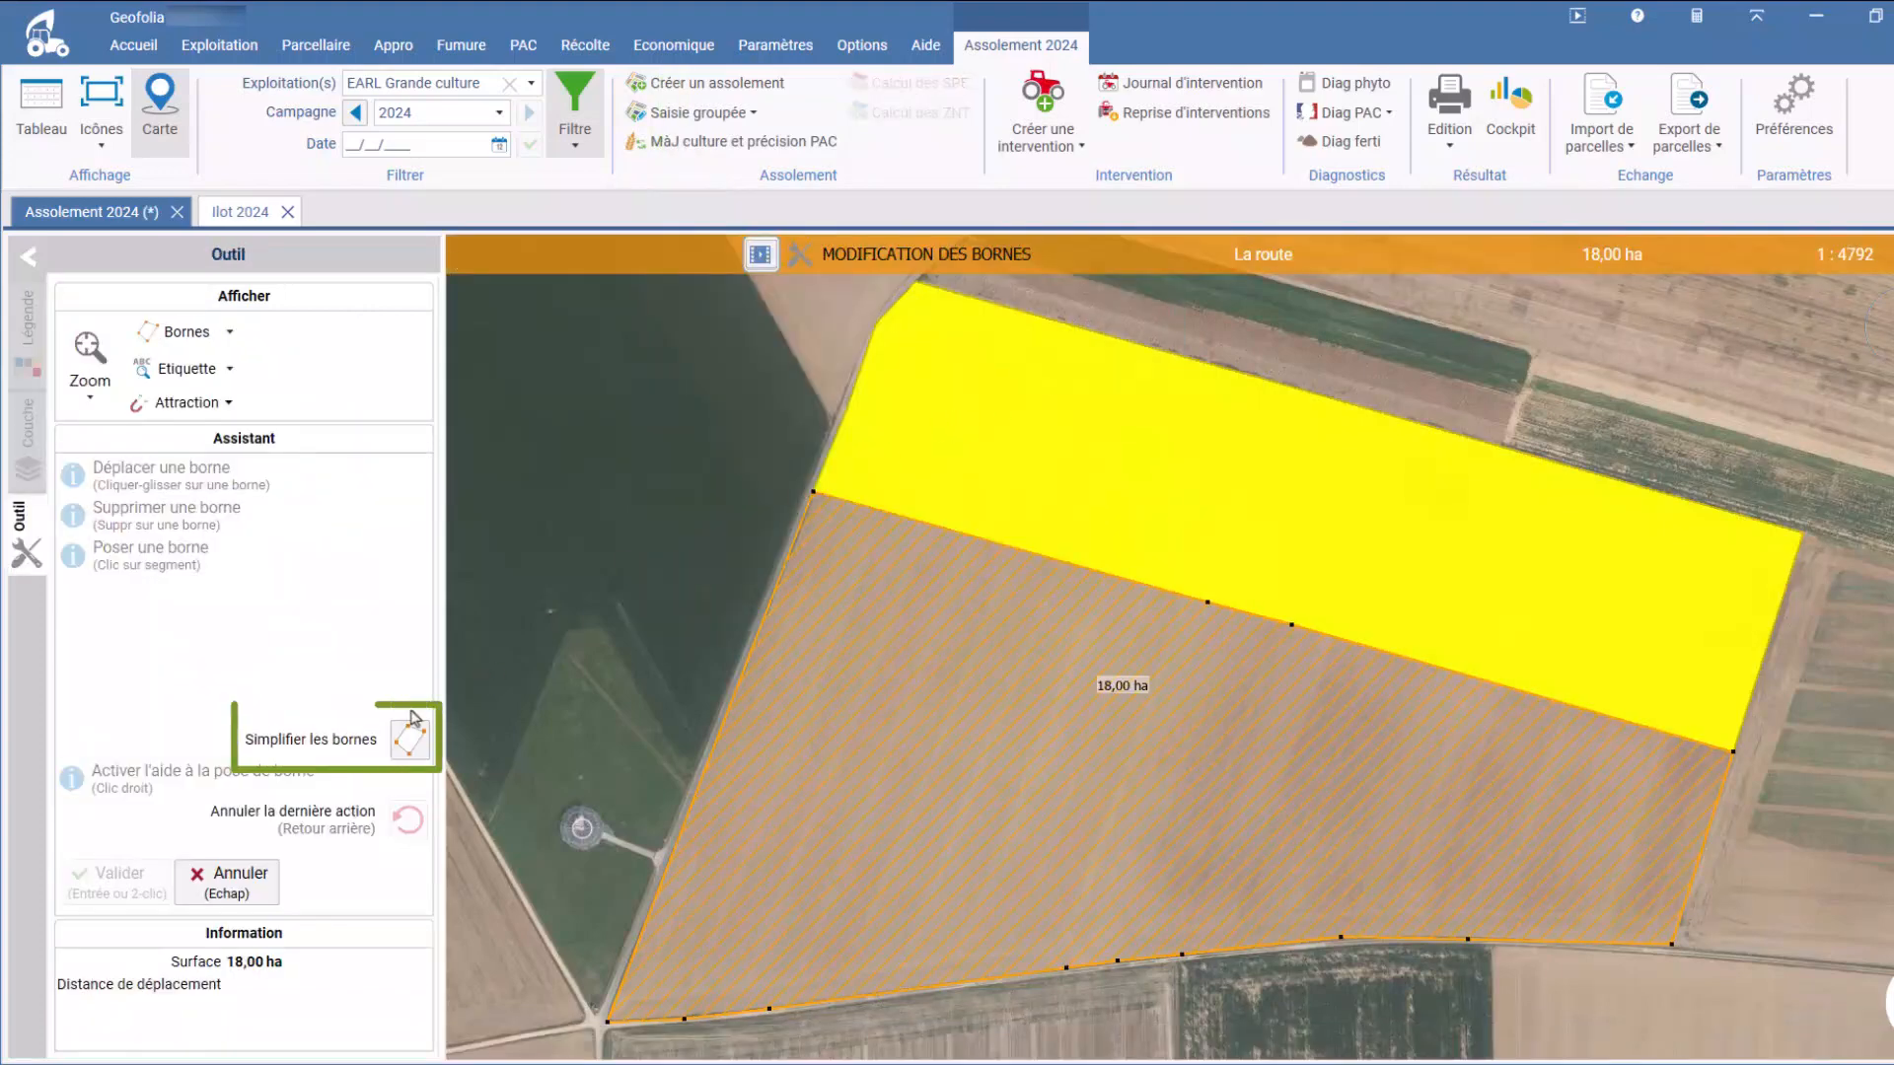
click(407, 749)
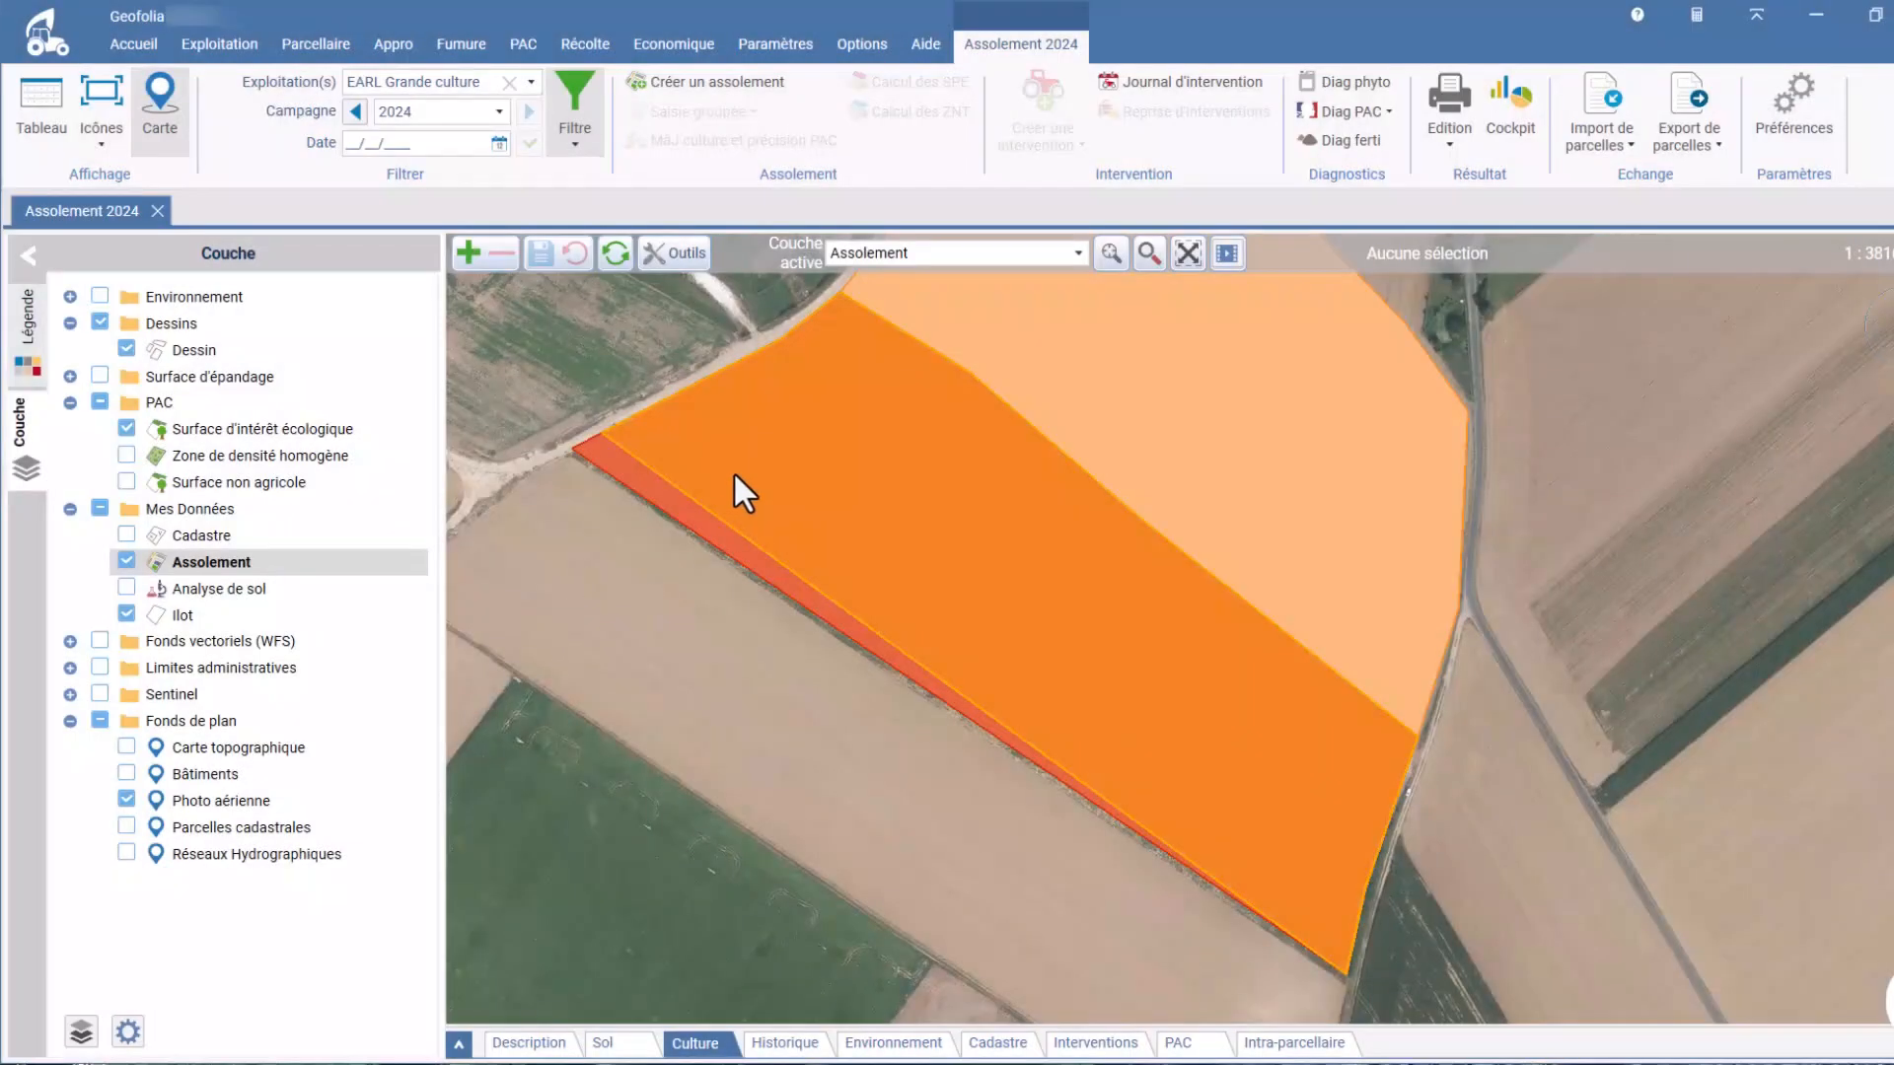
Step: Adjust the 6,51 ha Grand champ parcel to its îlot outline and validate the correction
click(641, 432)
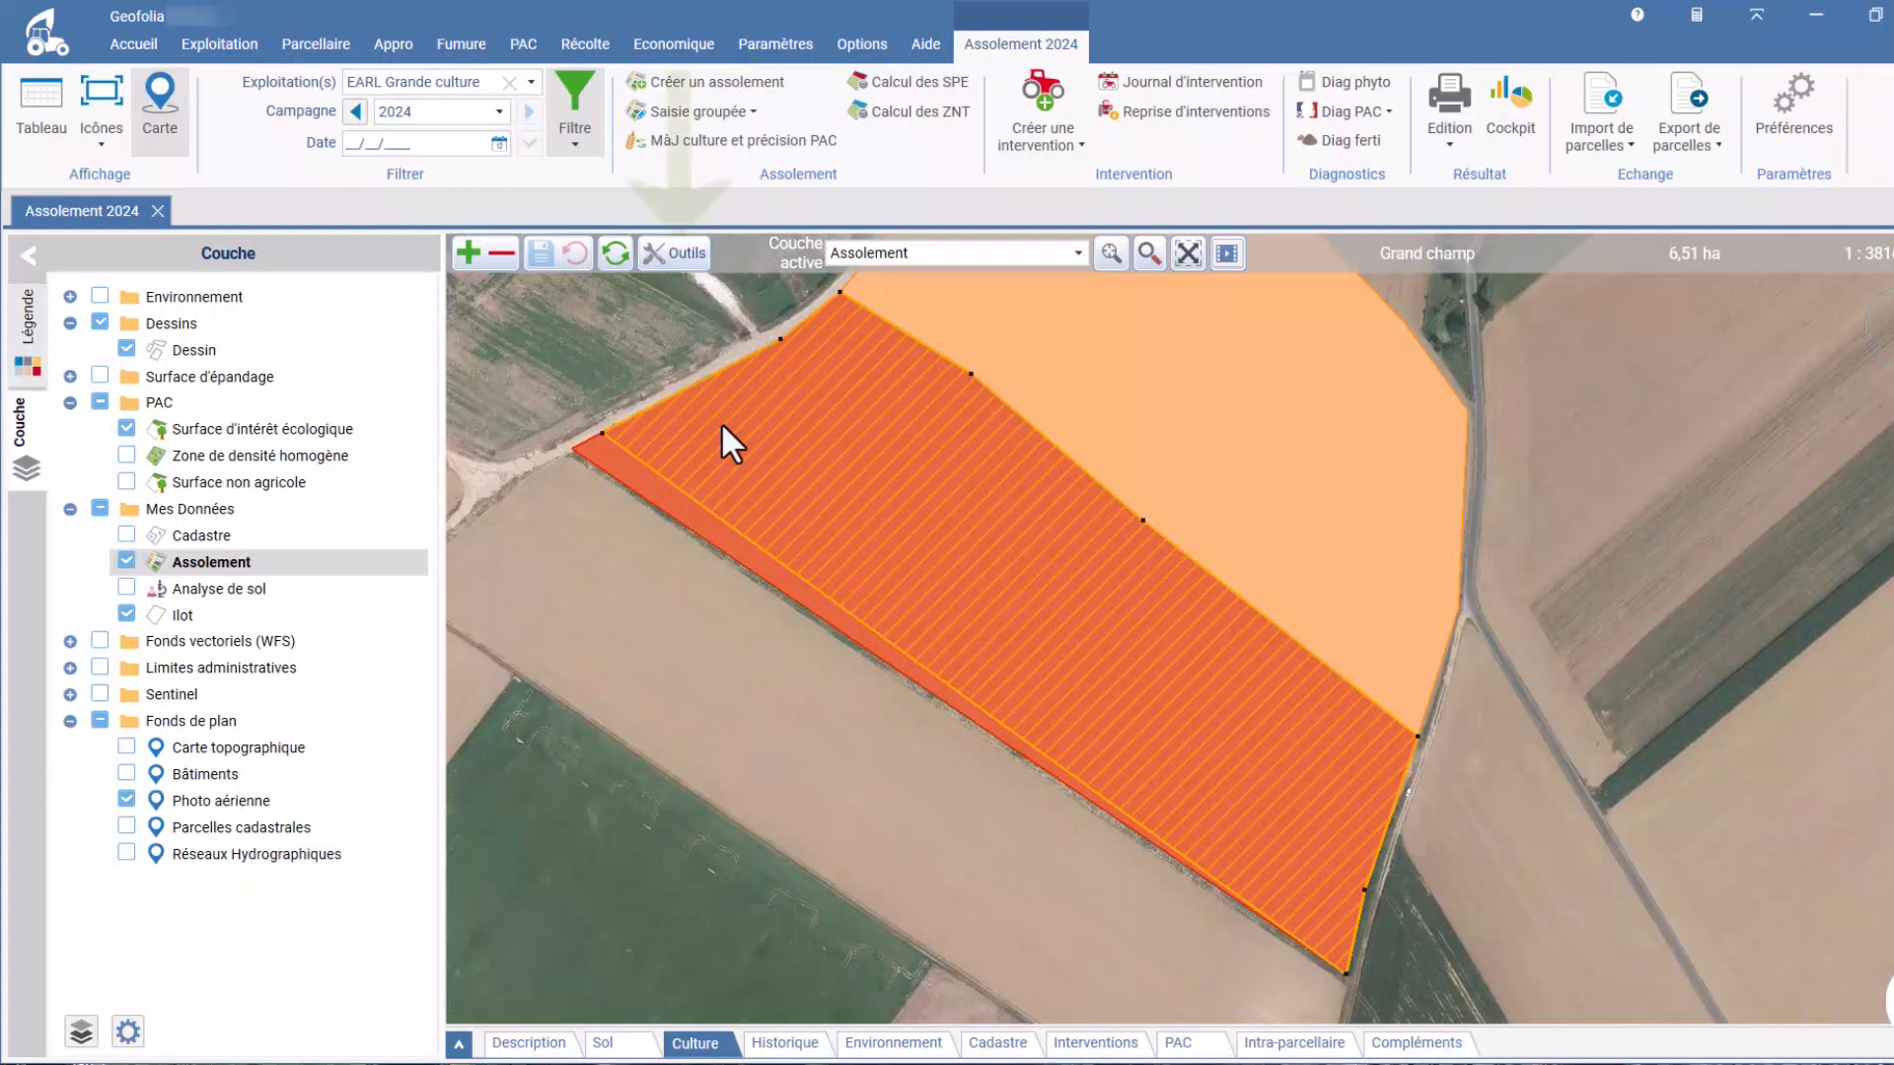
click(681, 254)
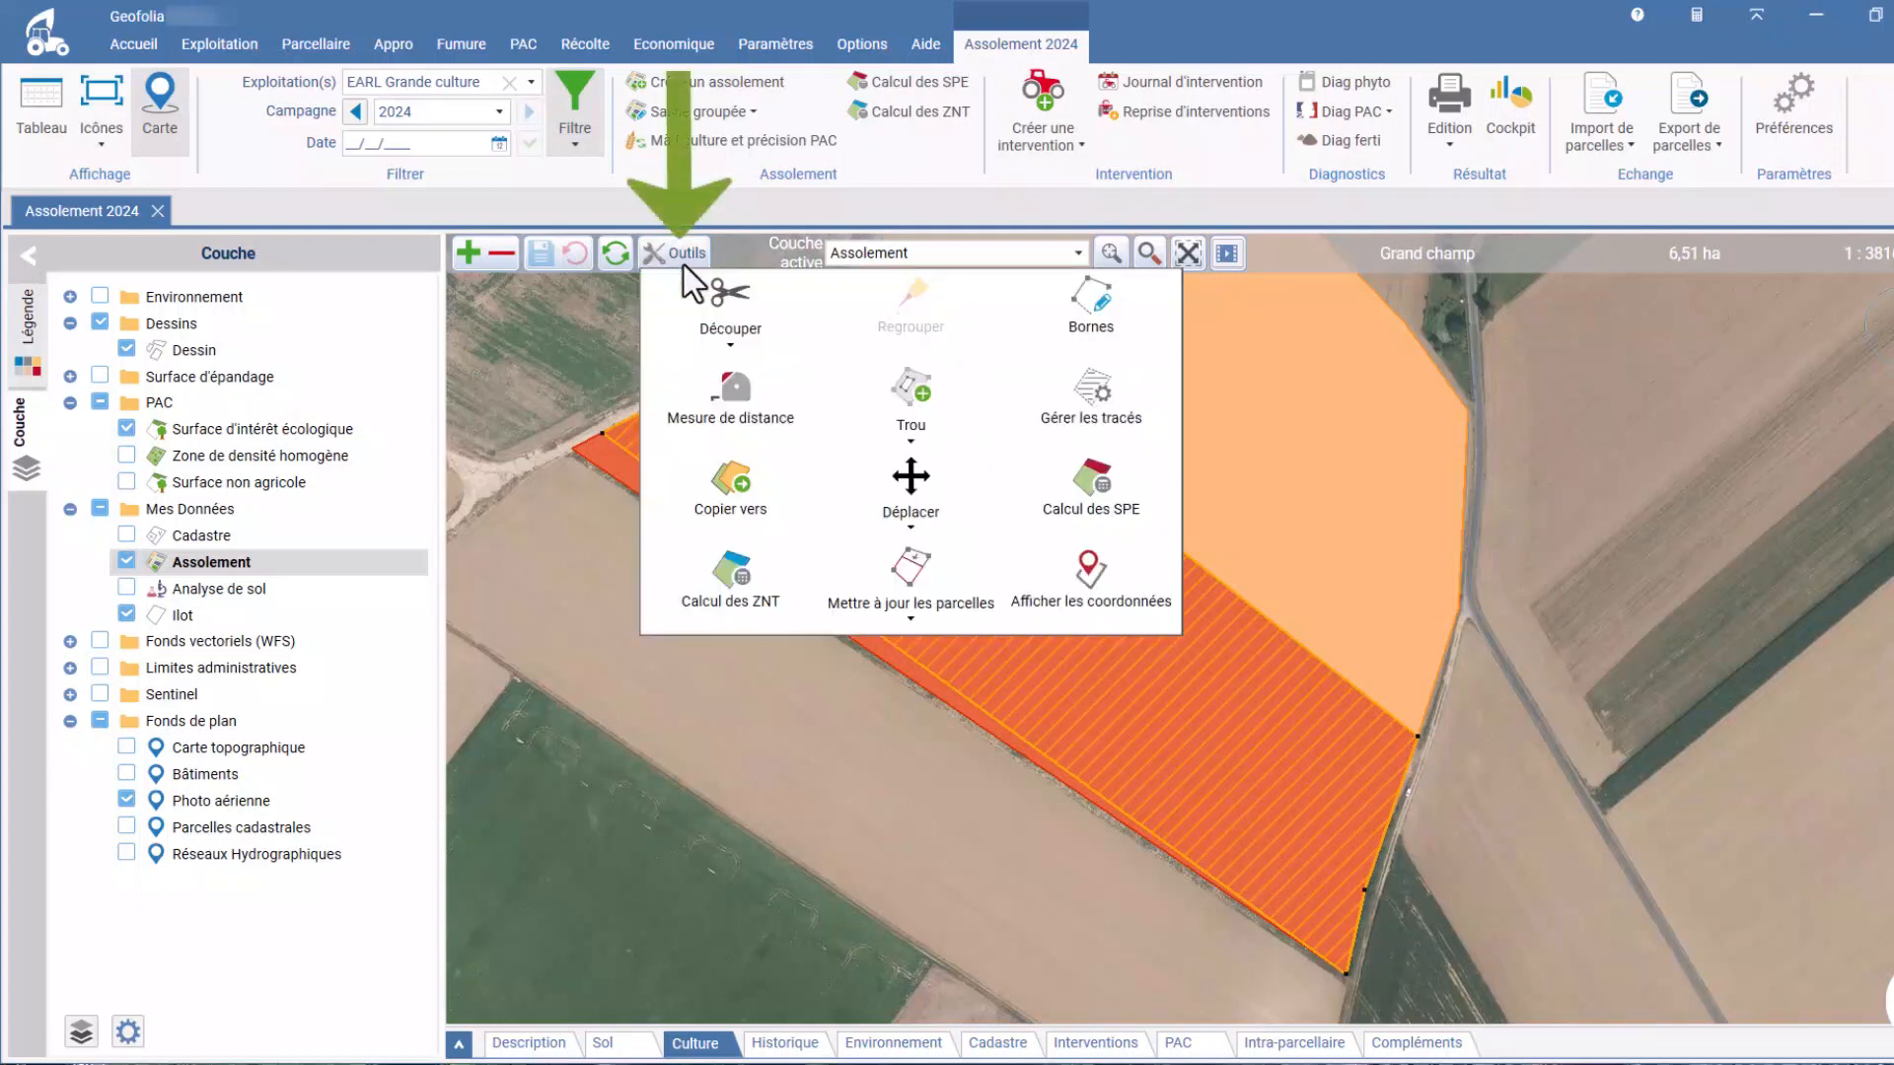
click(913, 609)
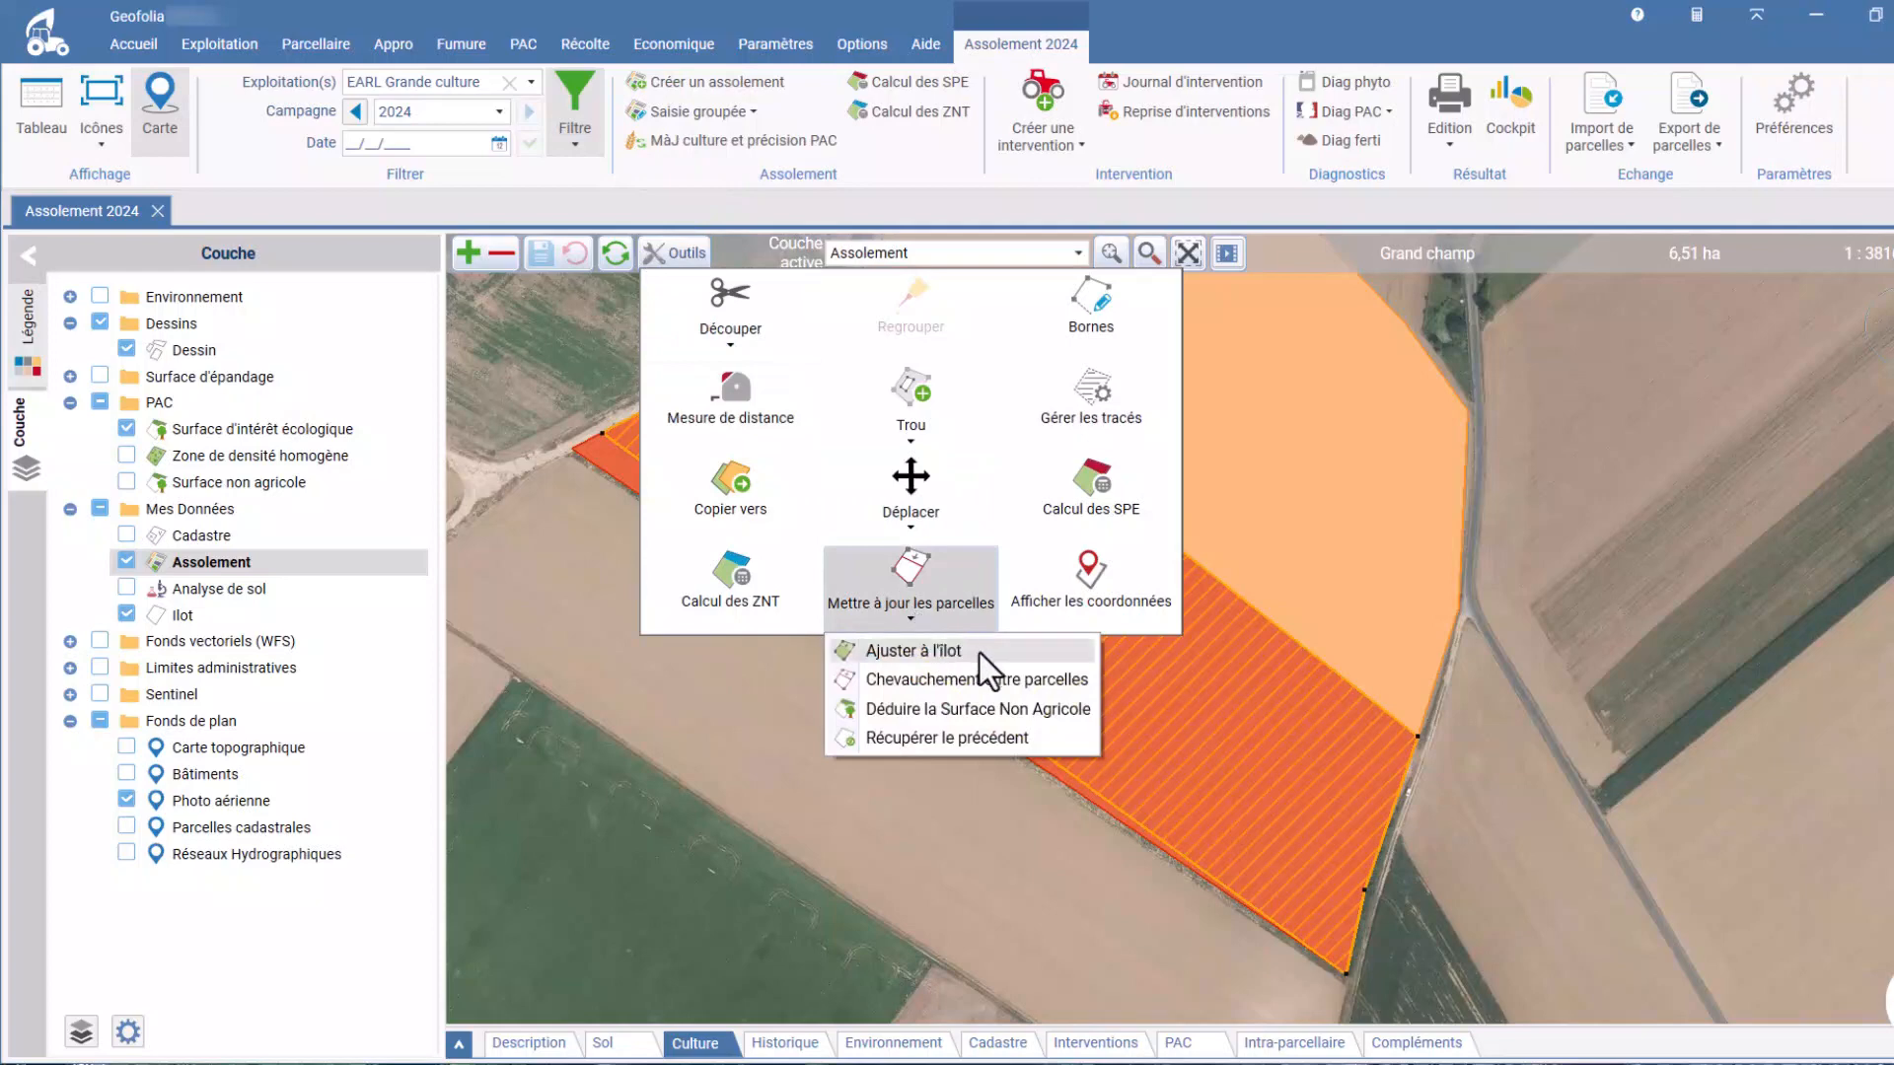
click(914, 652)
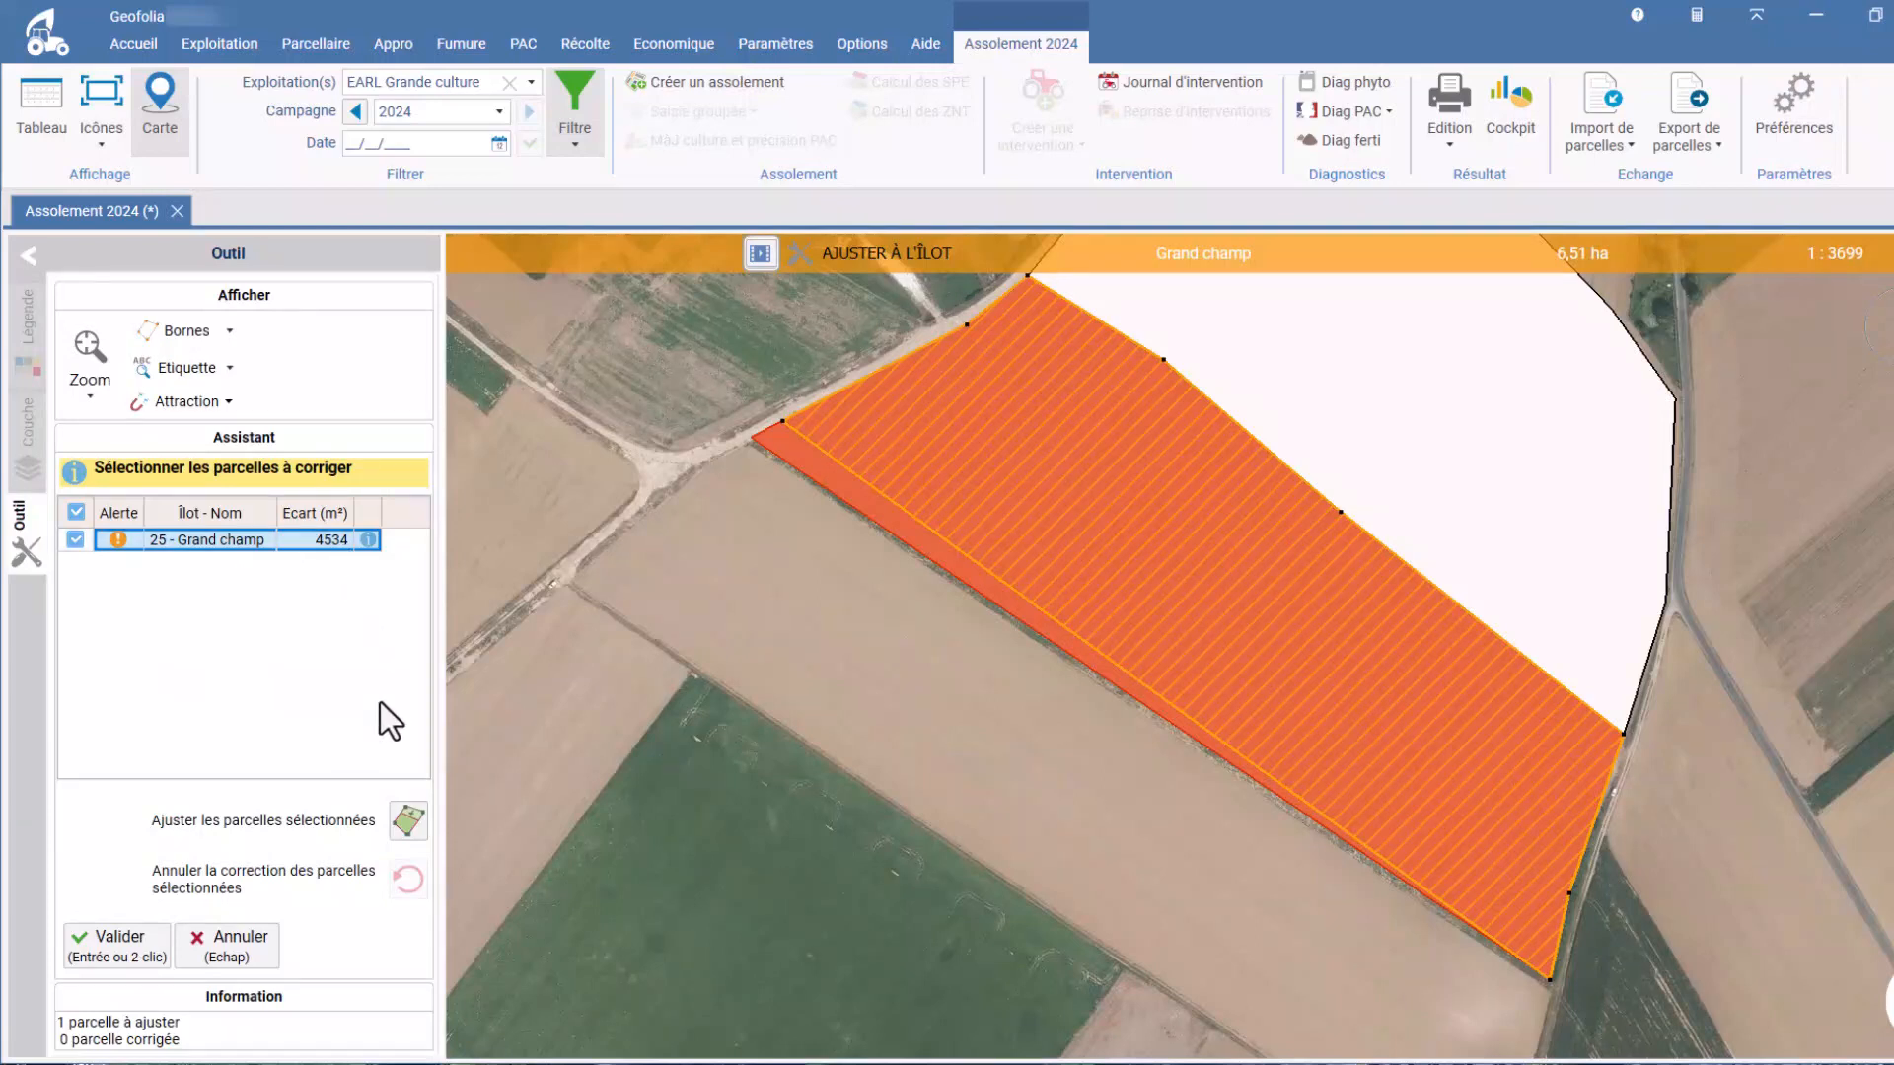
click(410, 827)
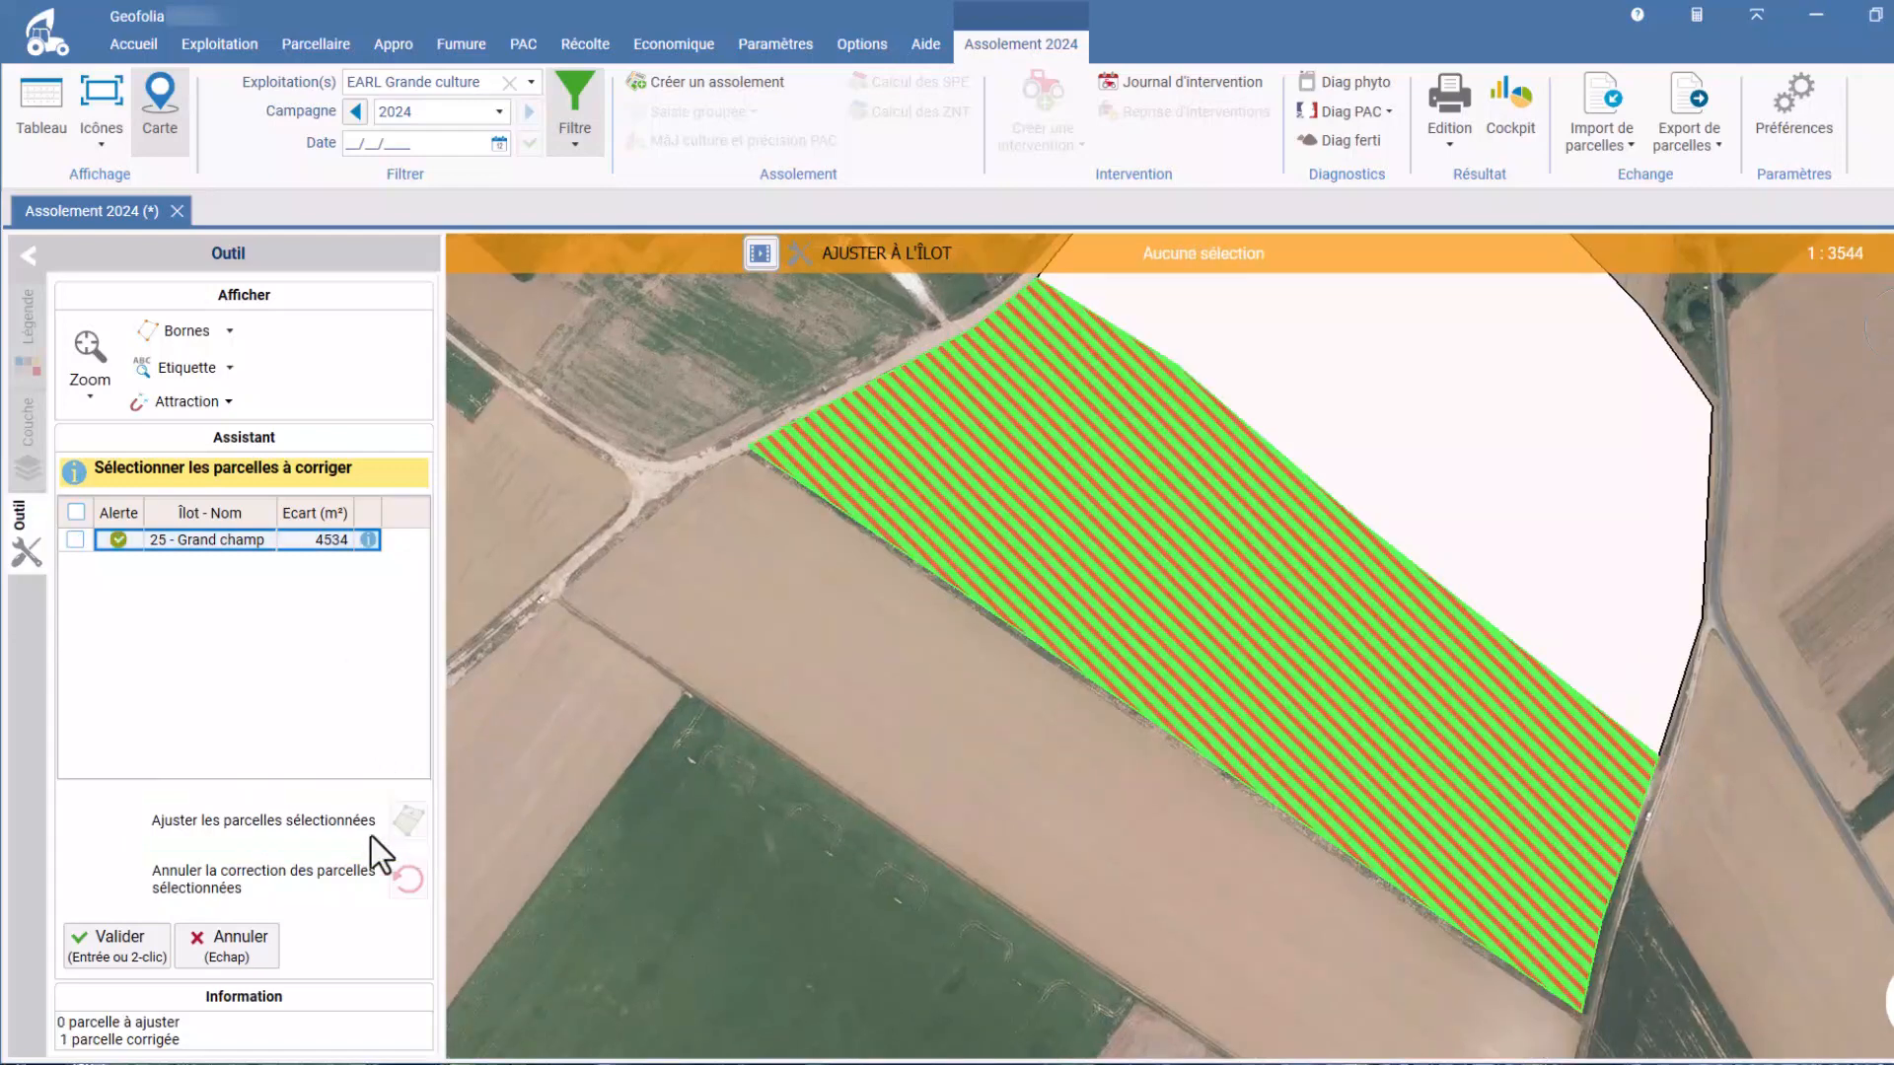
click(144, 943)
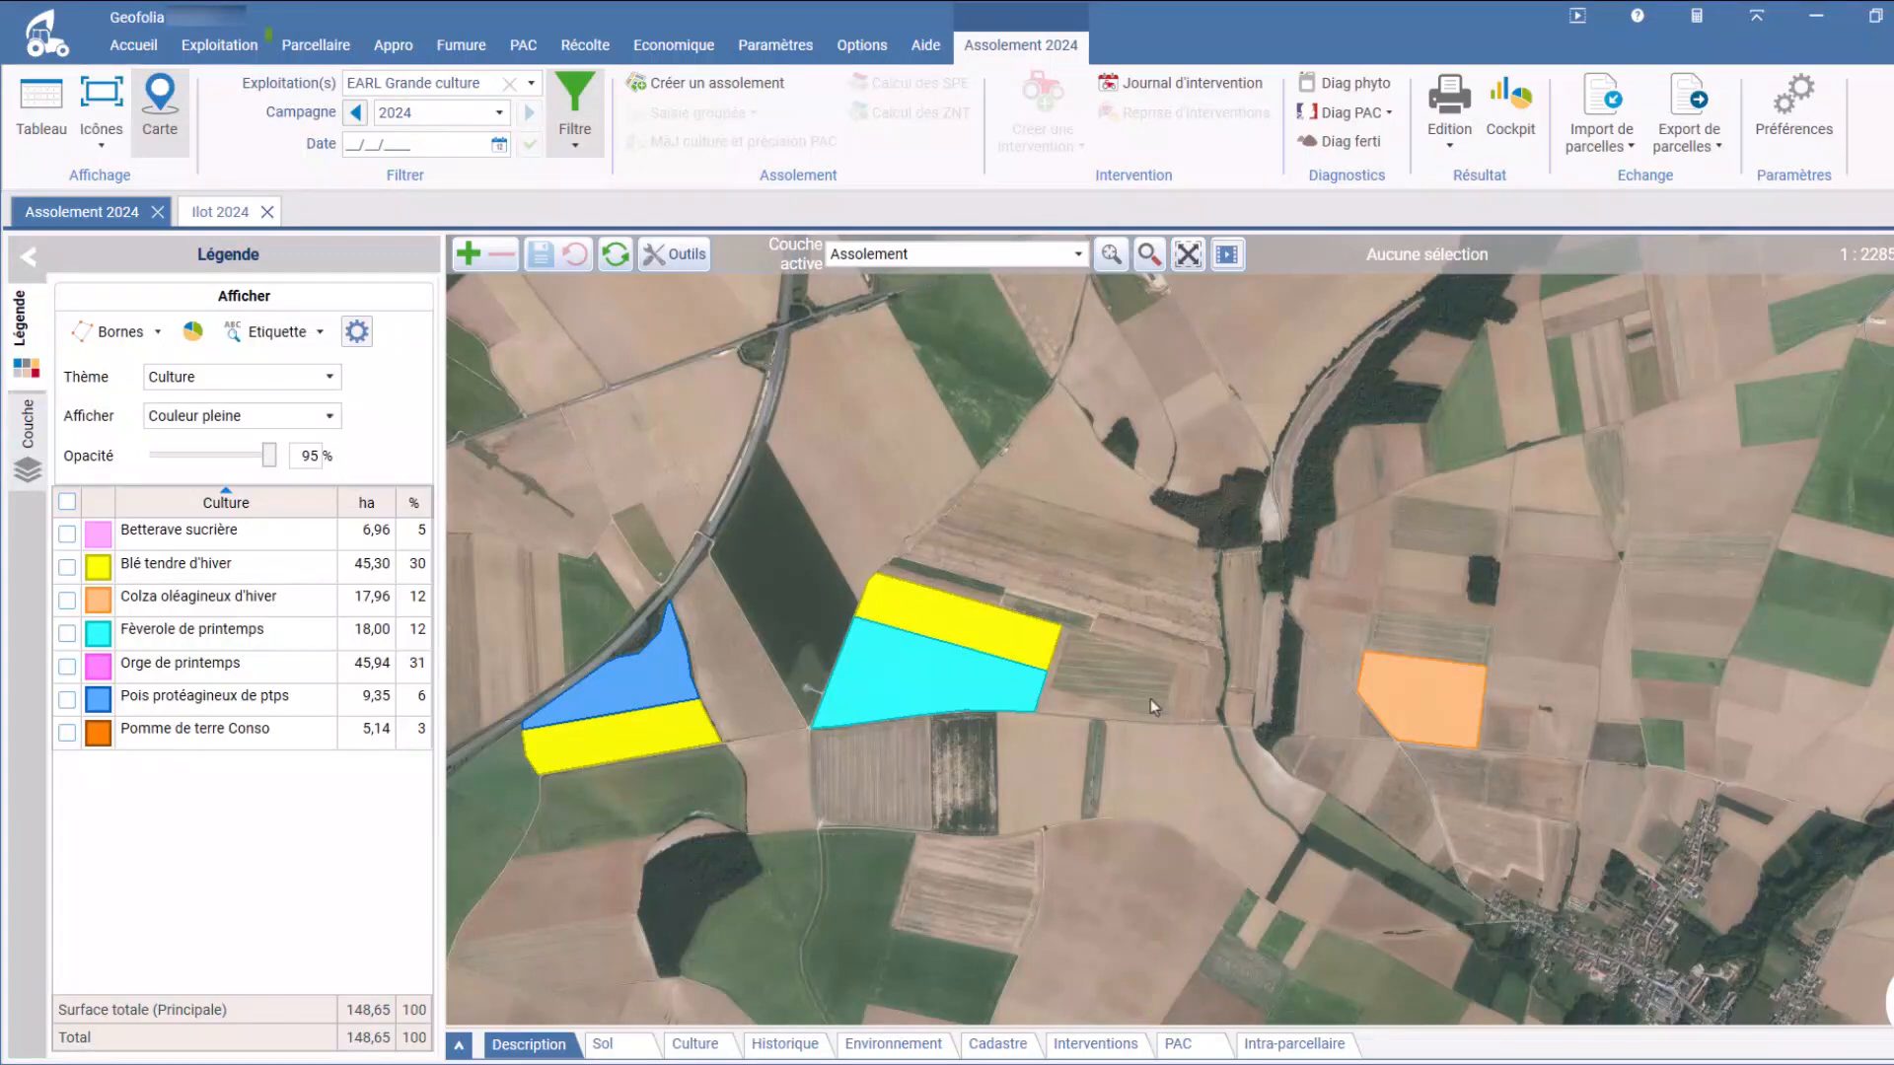
Step: Flag îlot n°16 as created or modified for TelePAC export, with the reason "Création d'îlot suite à reprise de terres d'un autre exploitant"
click(318, 50)
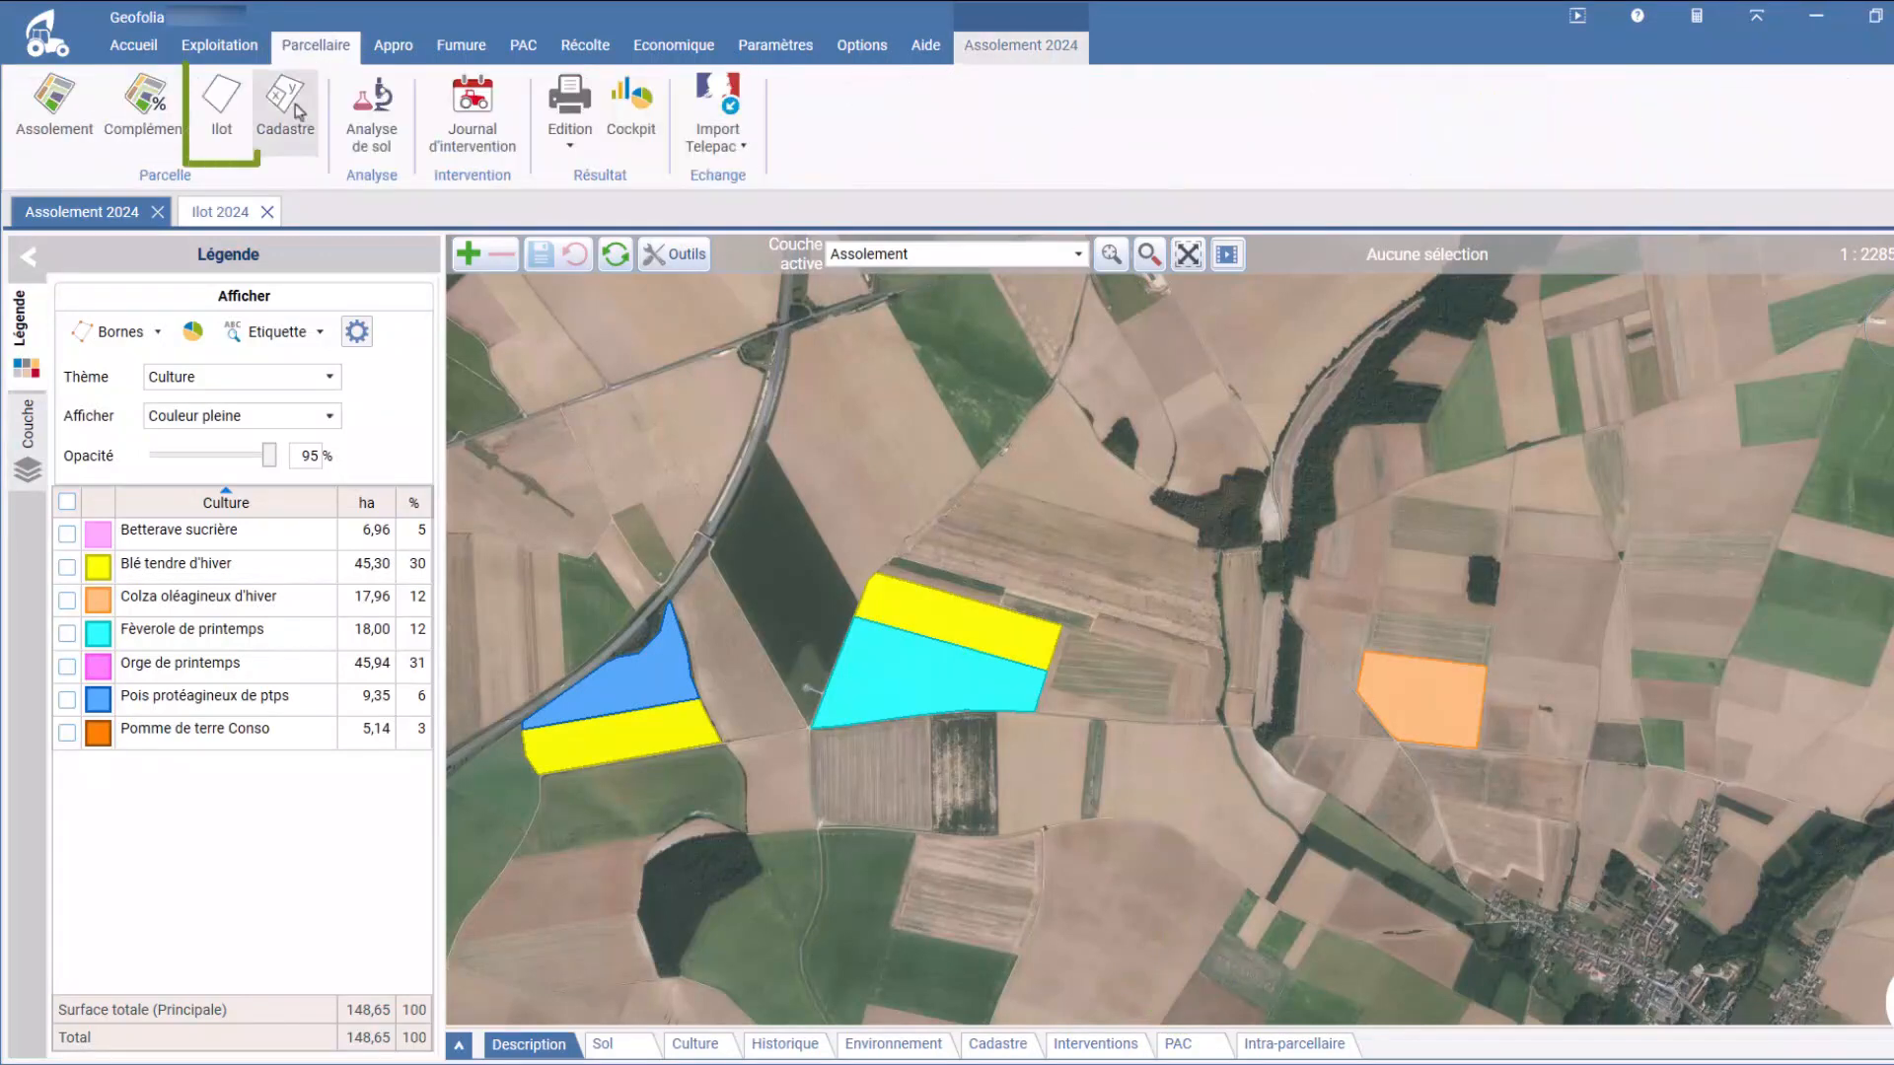
click(221, 103)
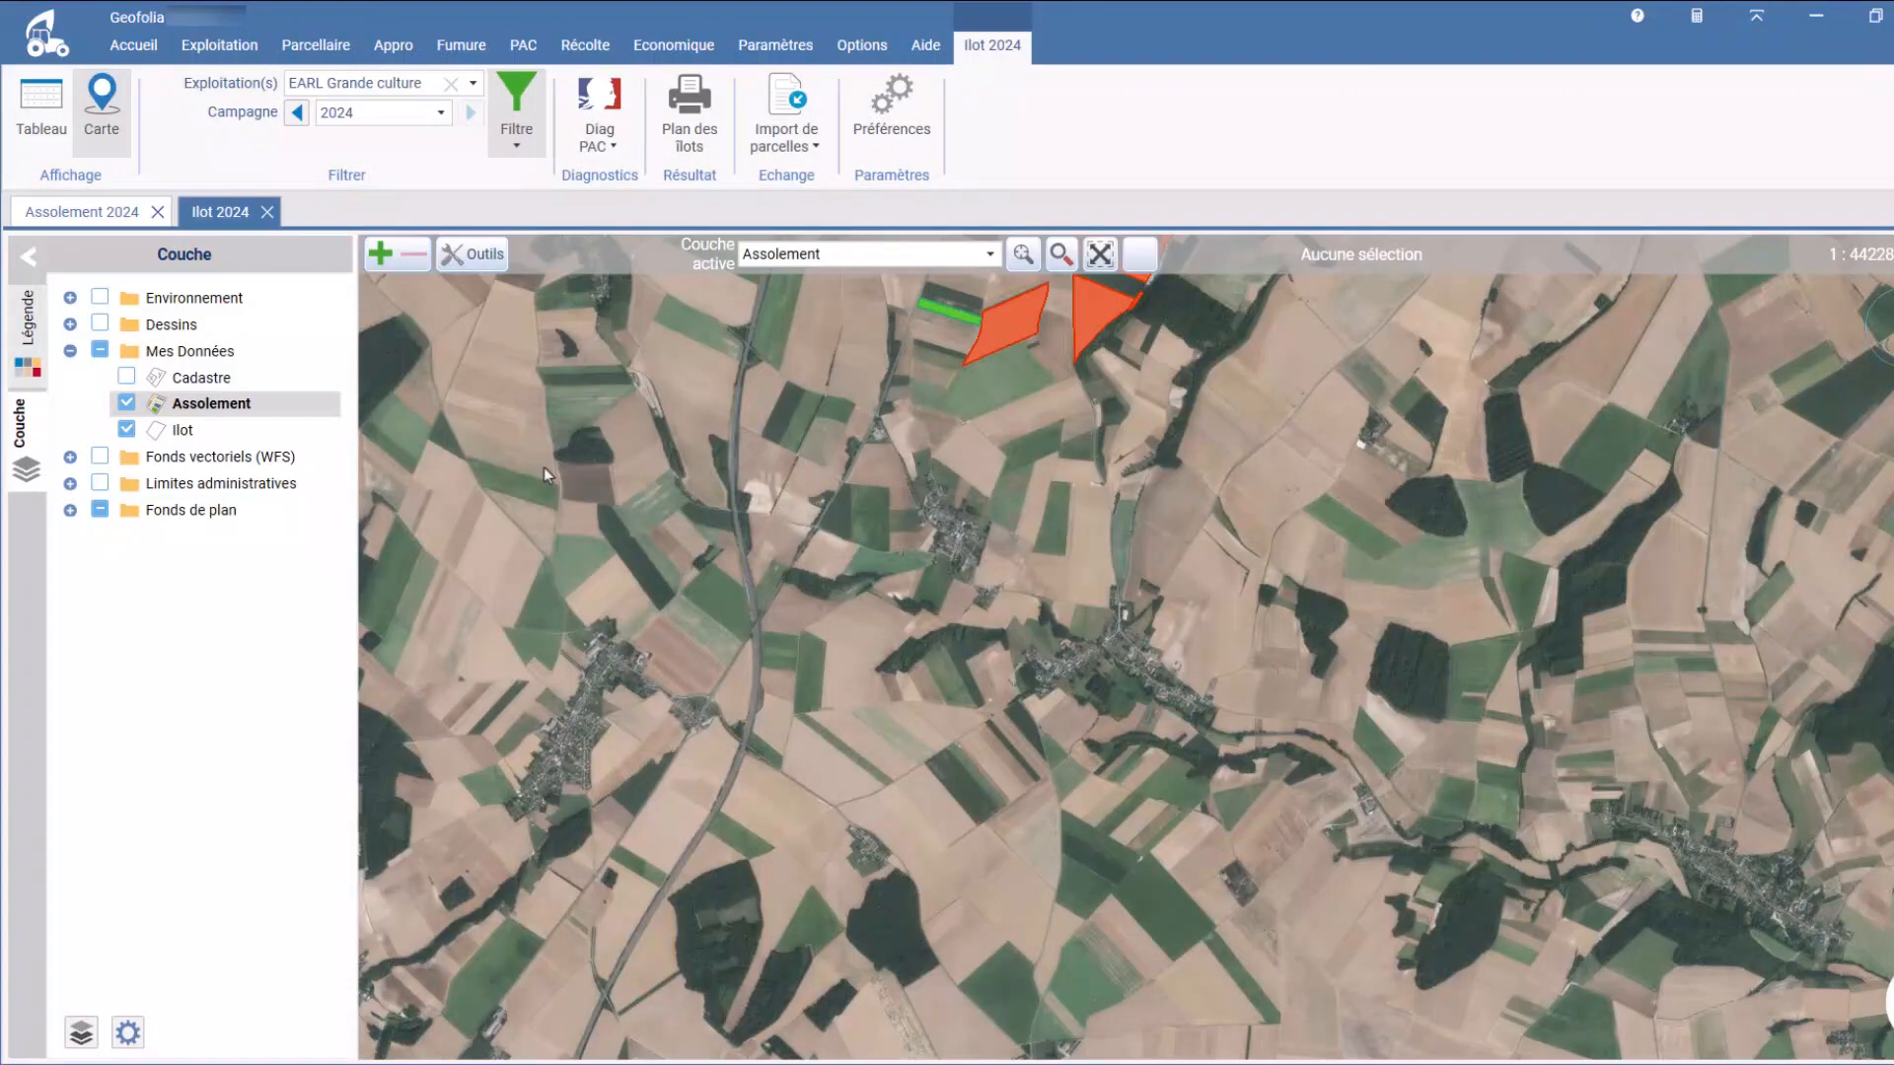
click(1020, 318)
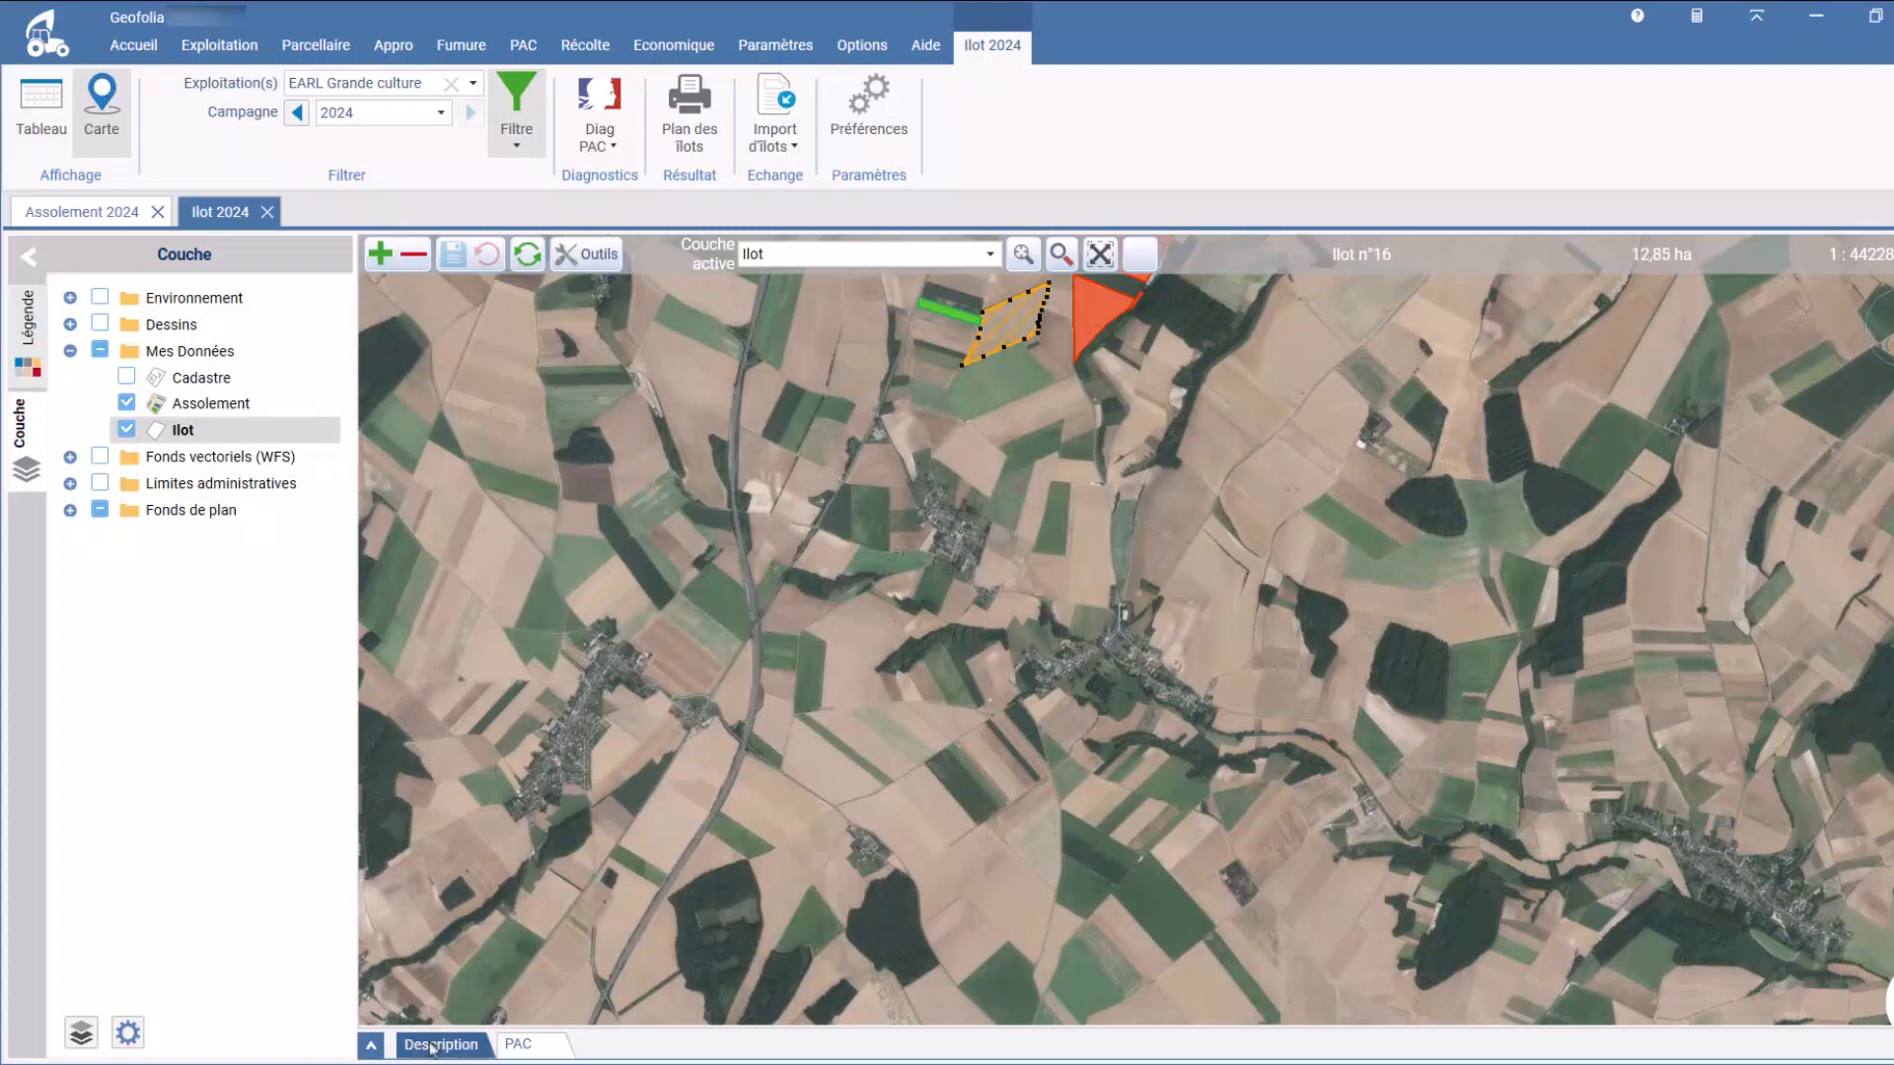
click(371, 1046)
click(522, 781)
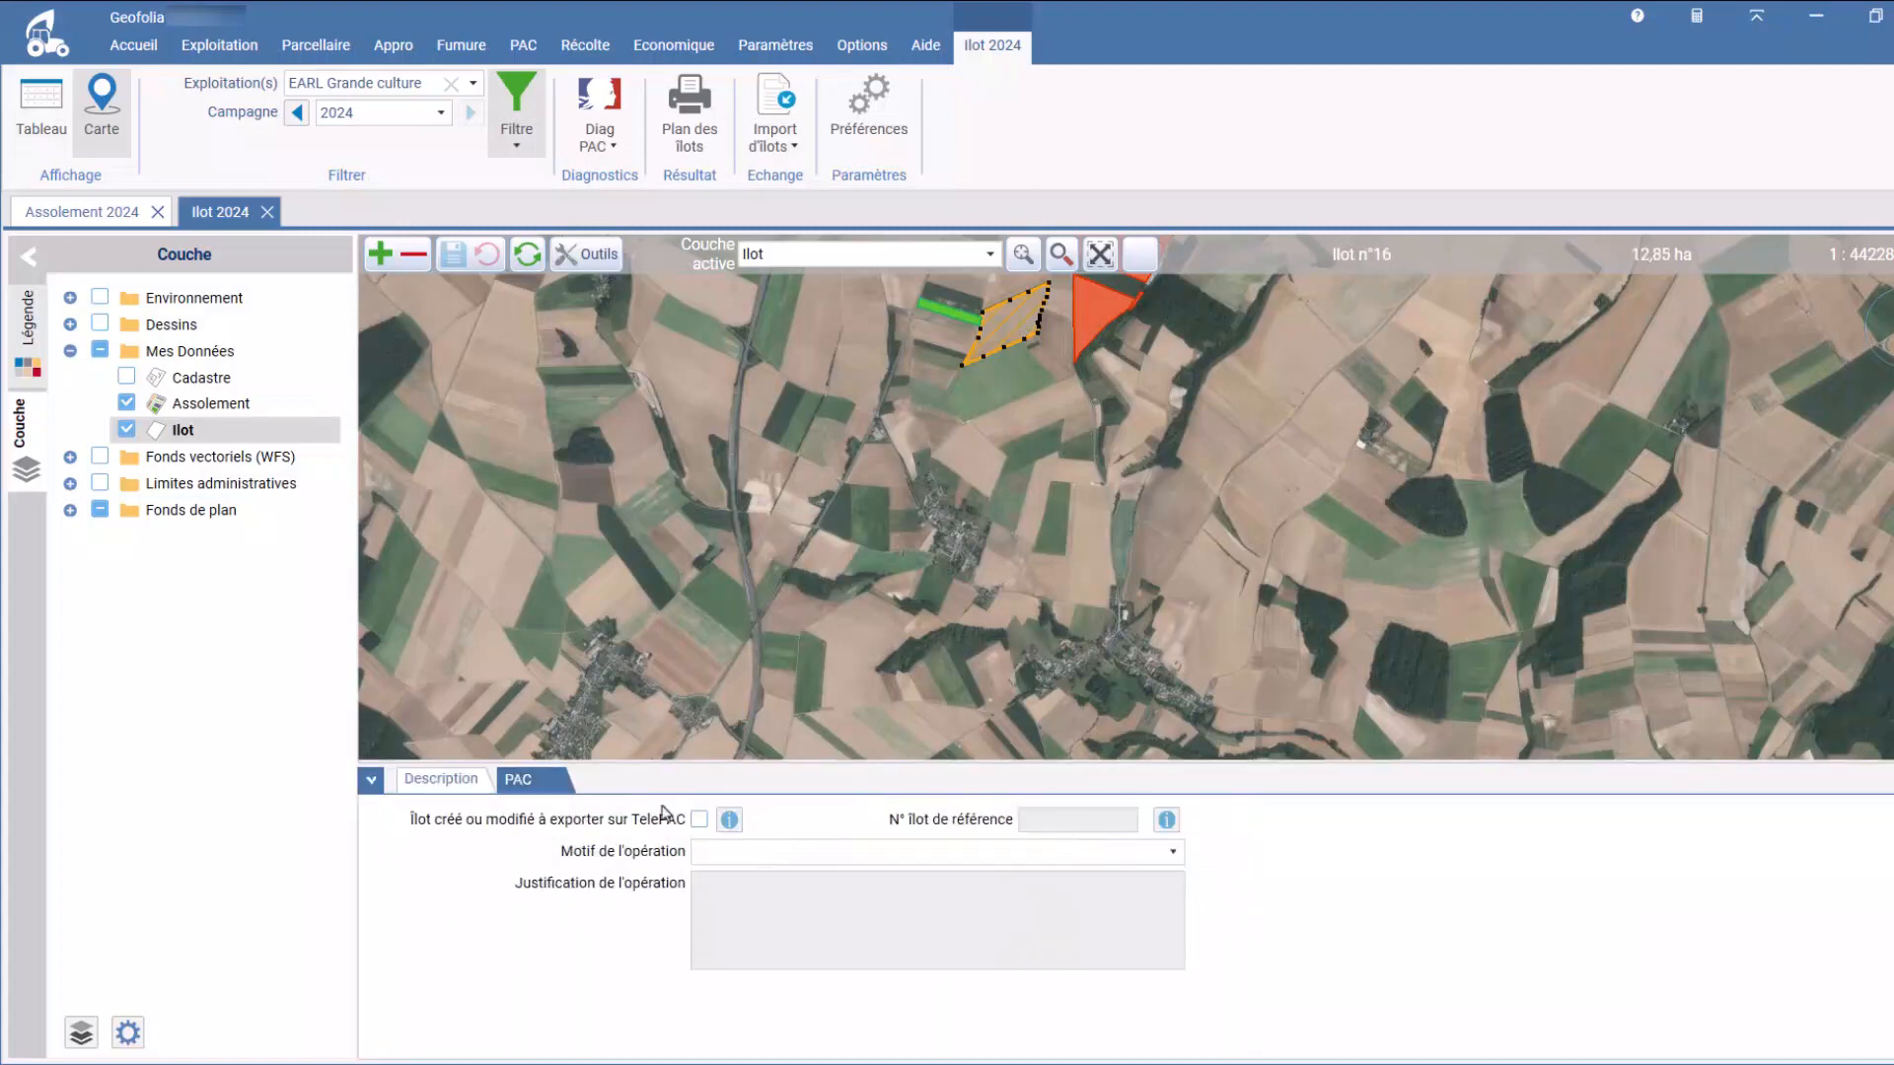
click(699, 820)
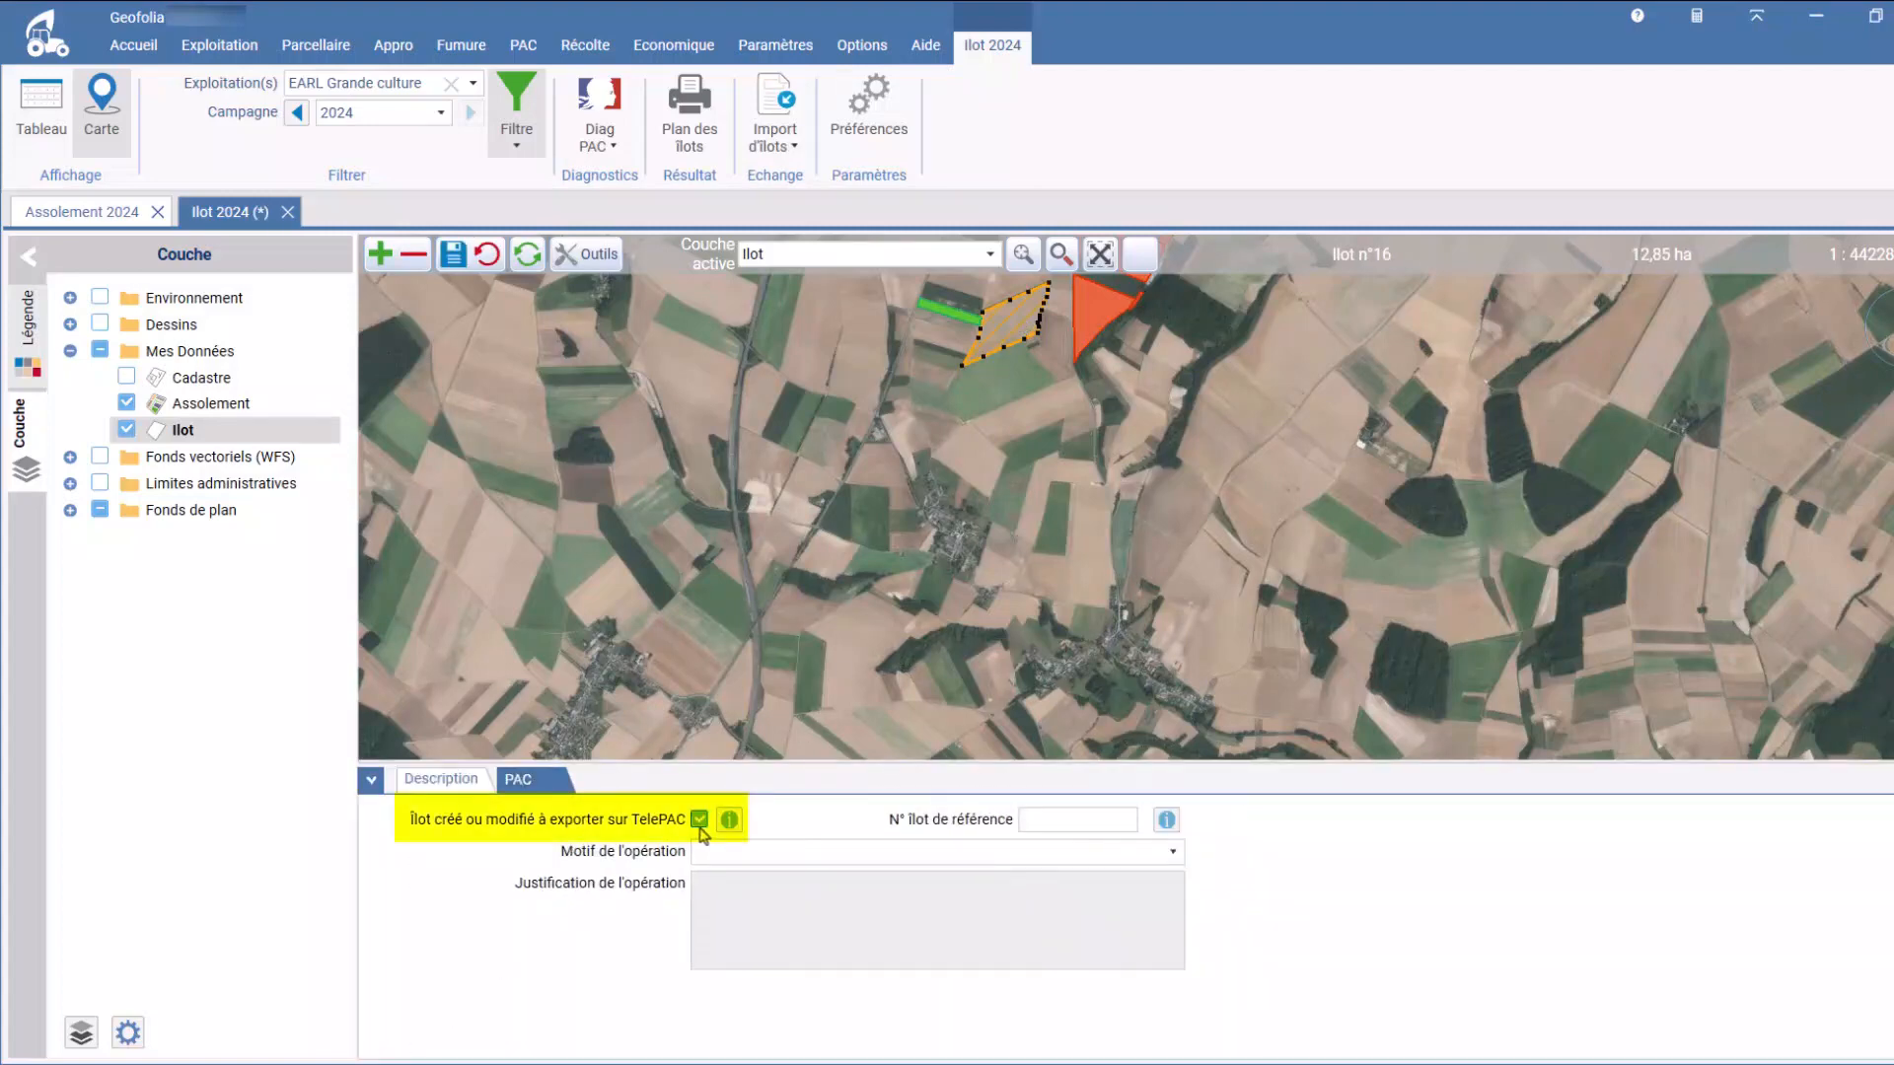
click(1171, 856)
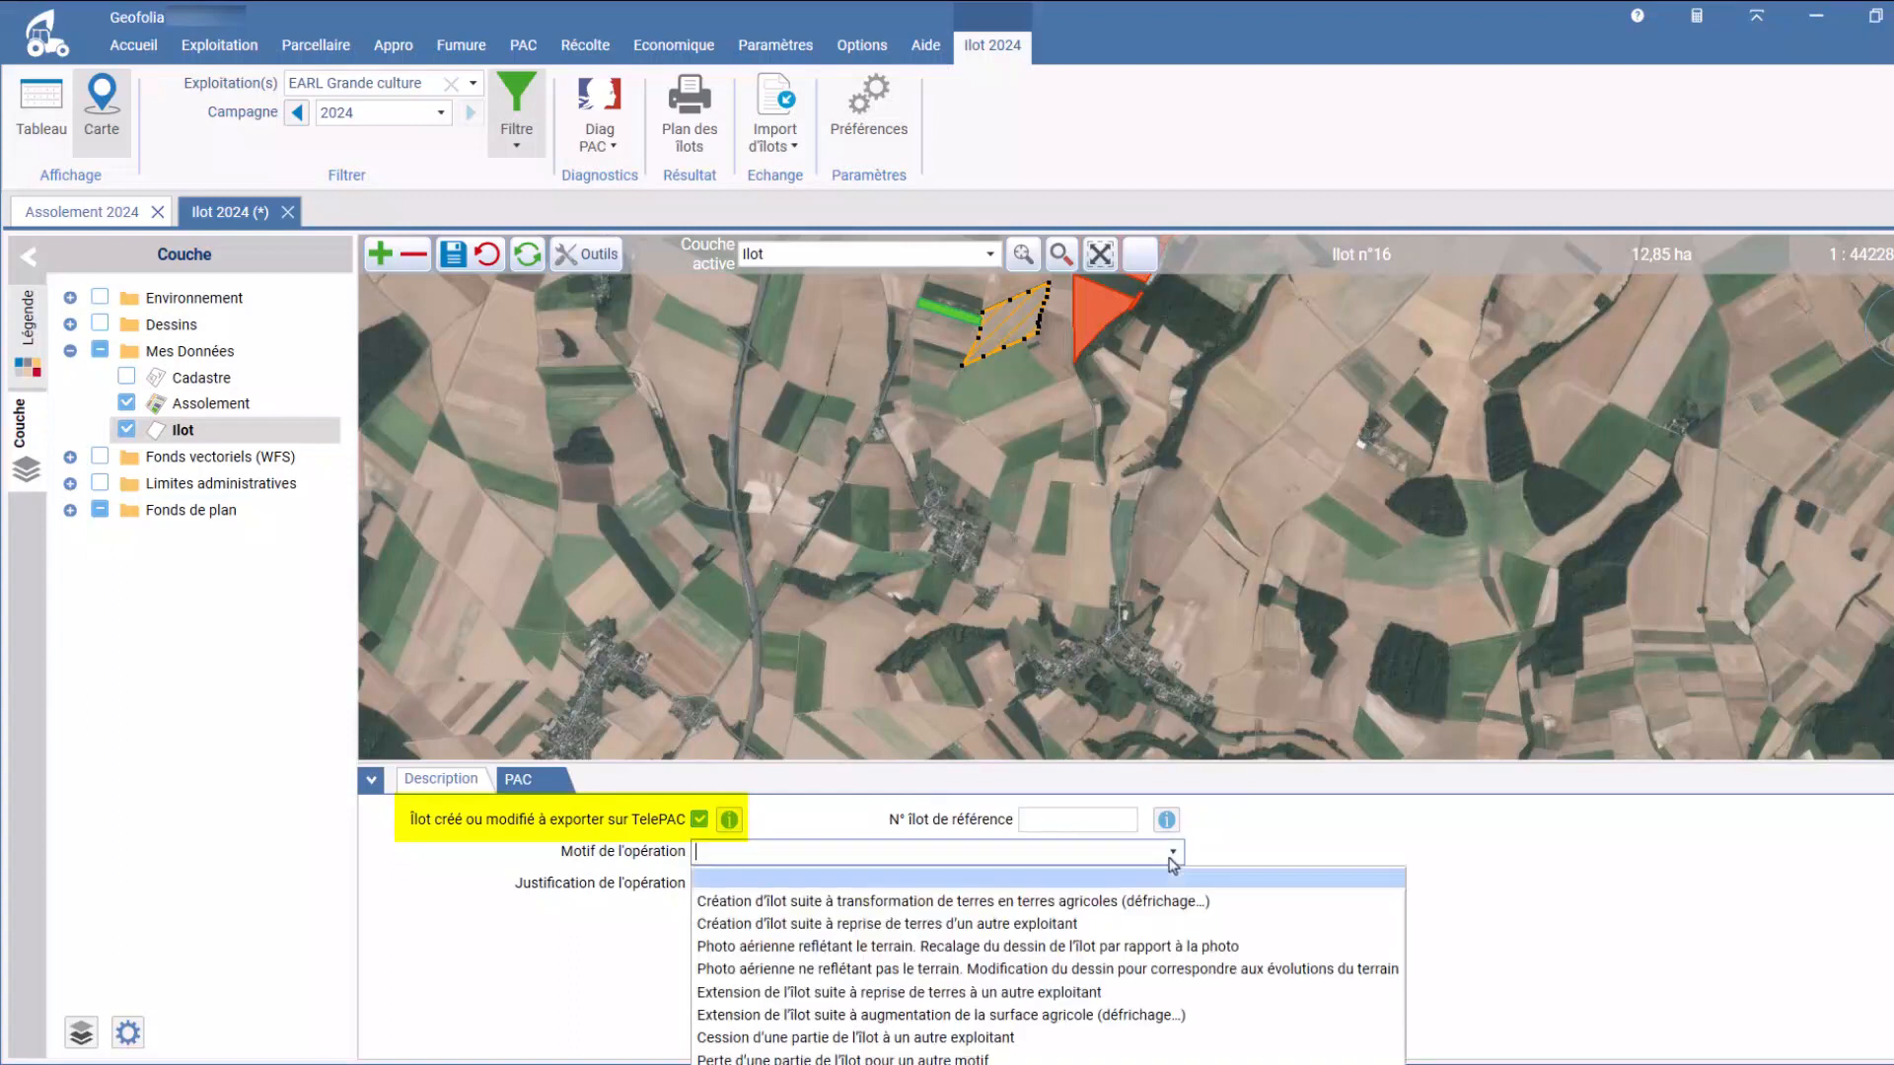
click(1115, 924)
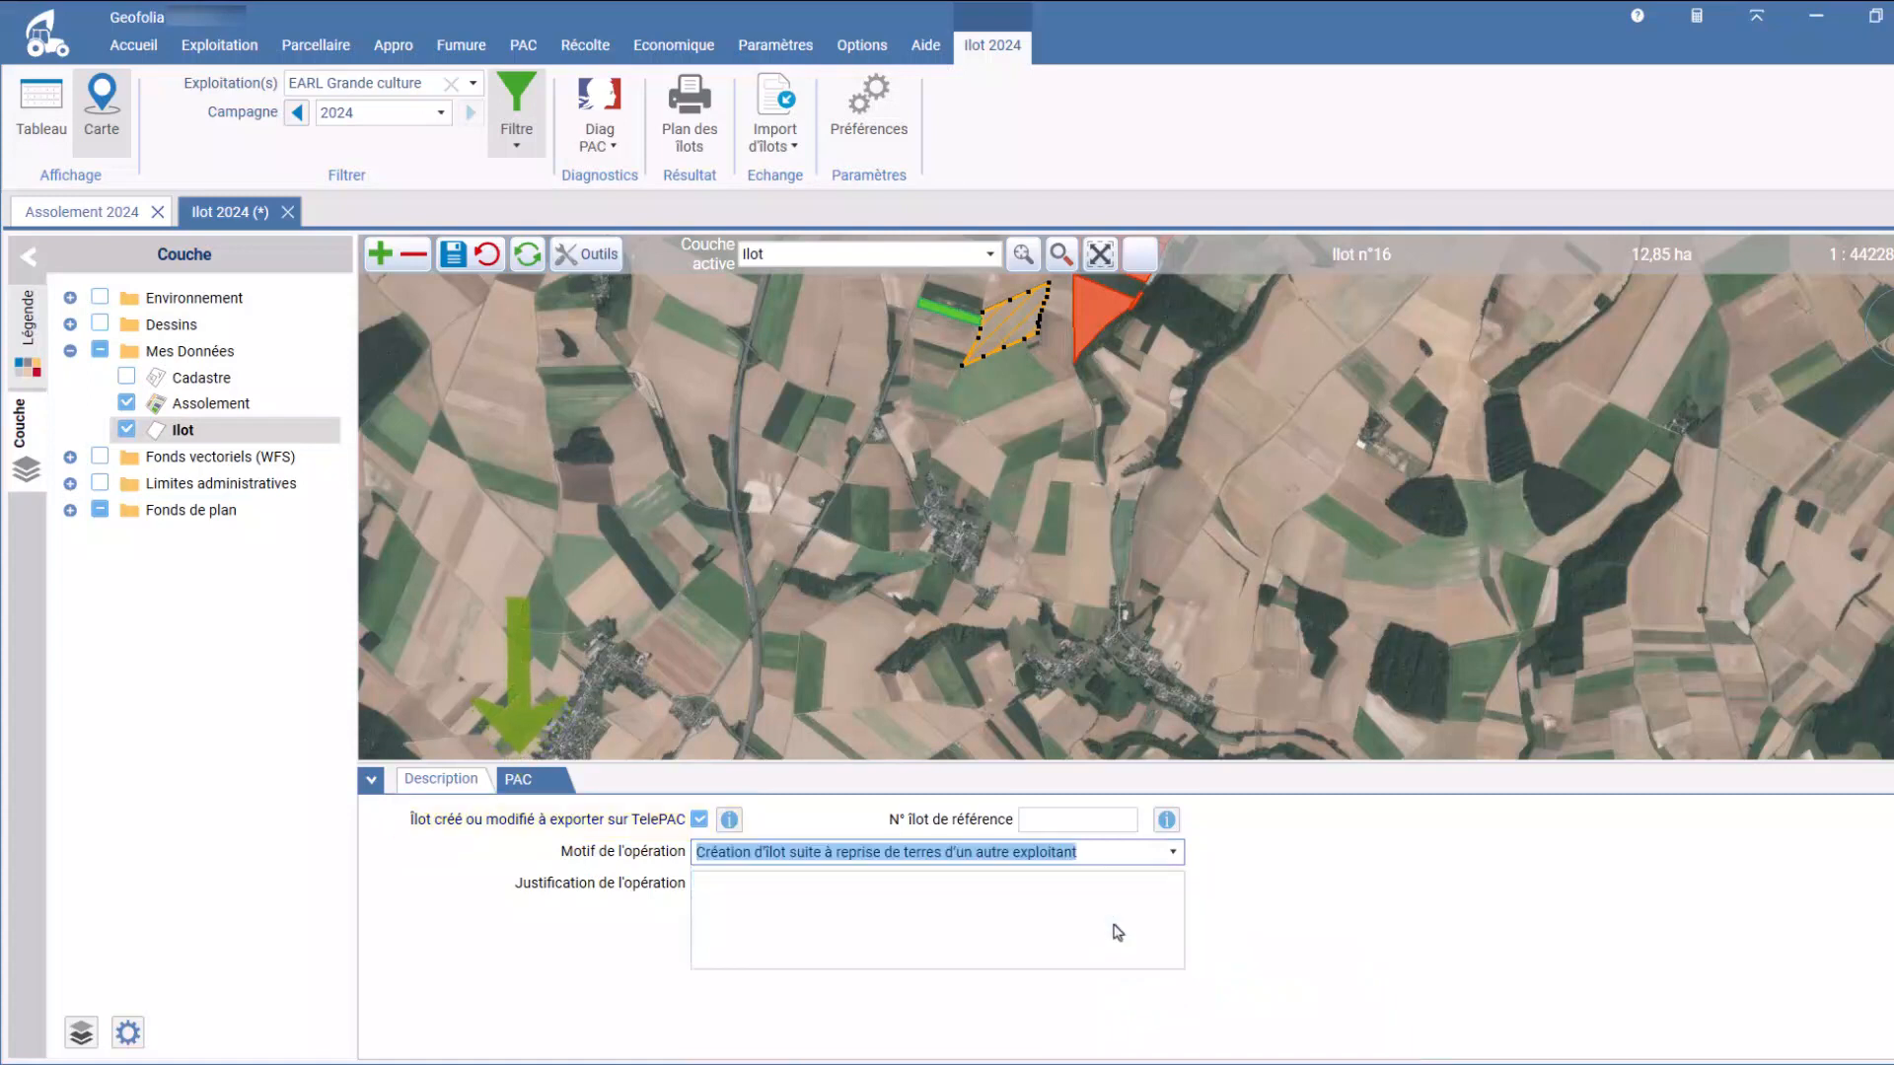
Step: Return to the 2024 Assolement and display the PAC details of the 9,88 ha Bois-Blanc parcel
click(315, 44)
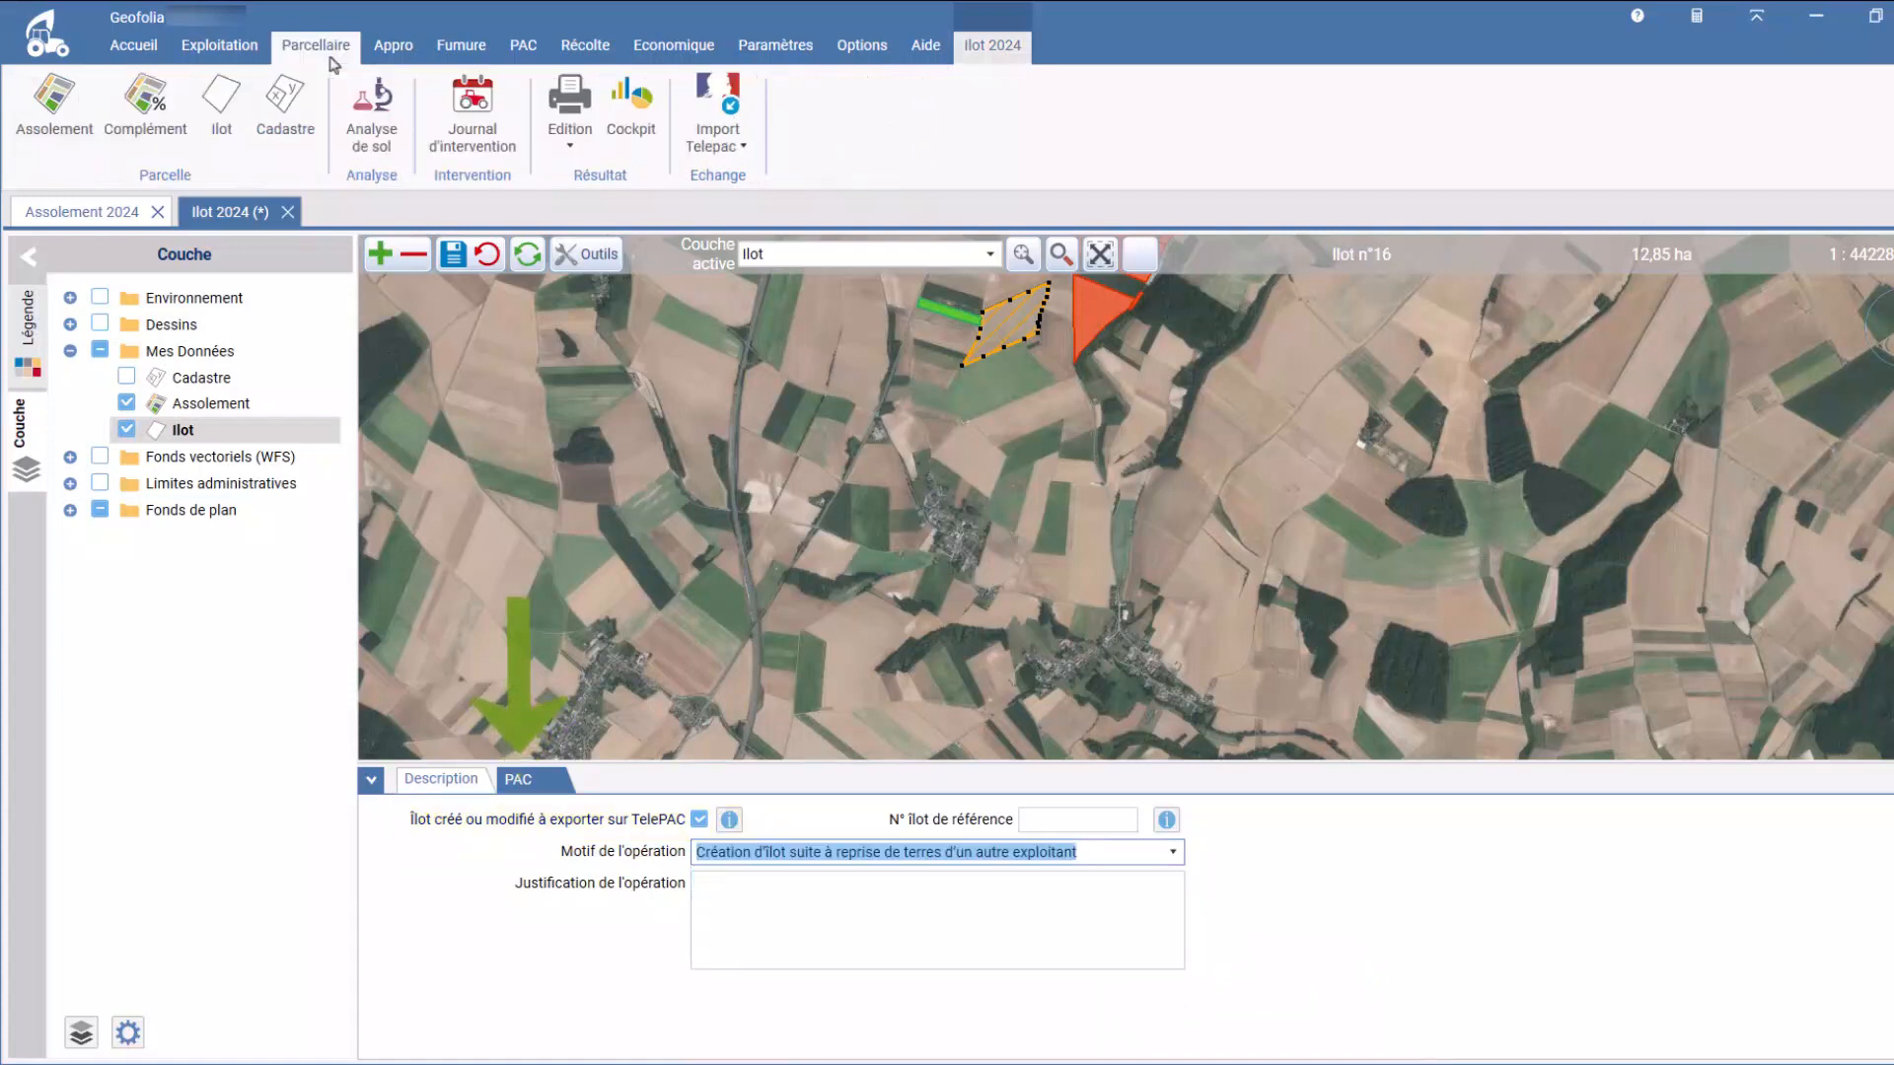
click(71, 146)
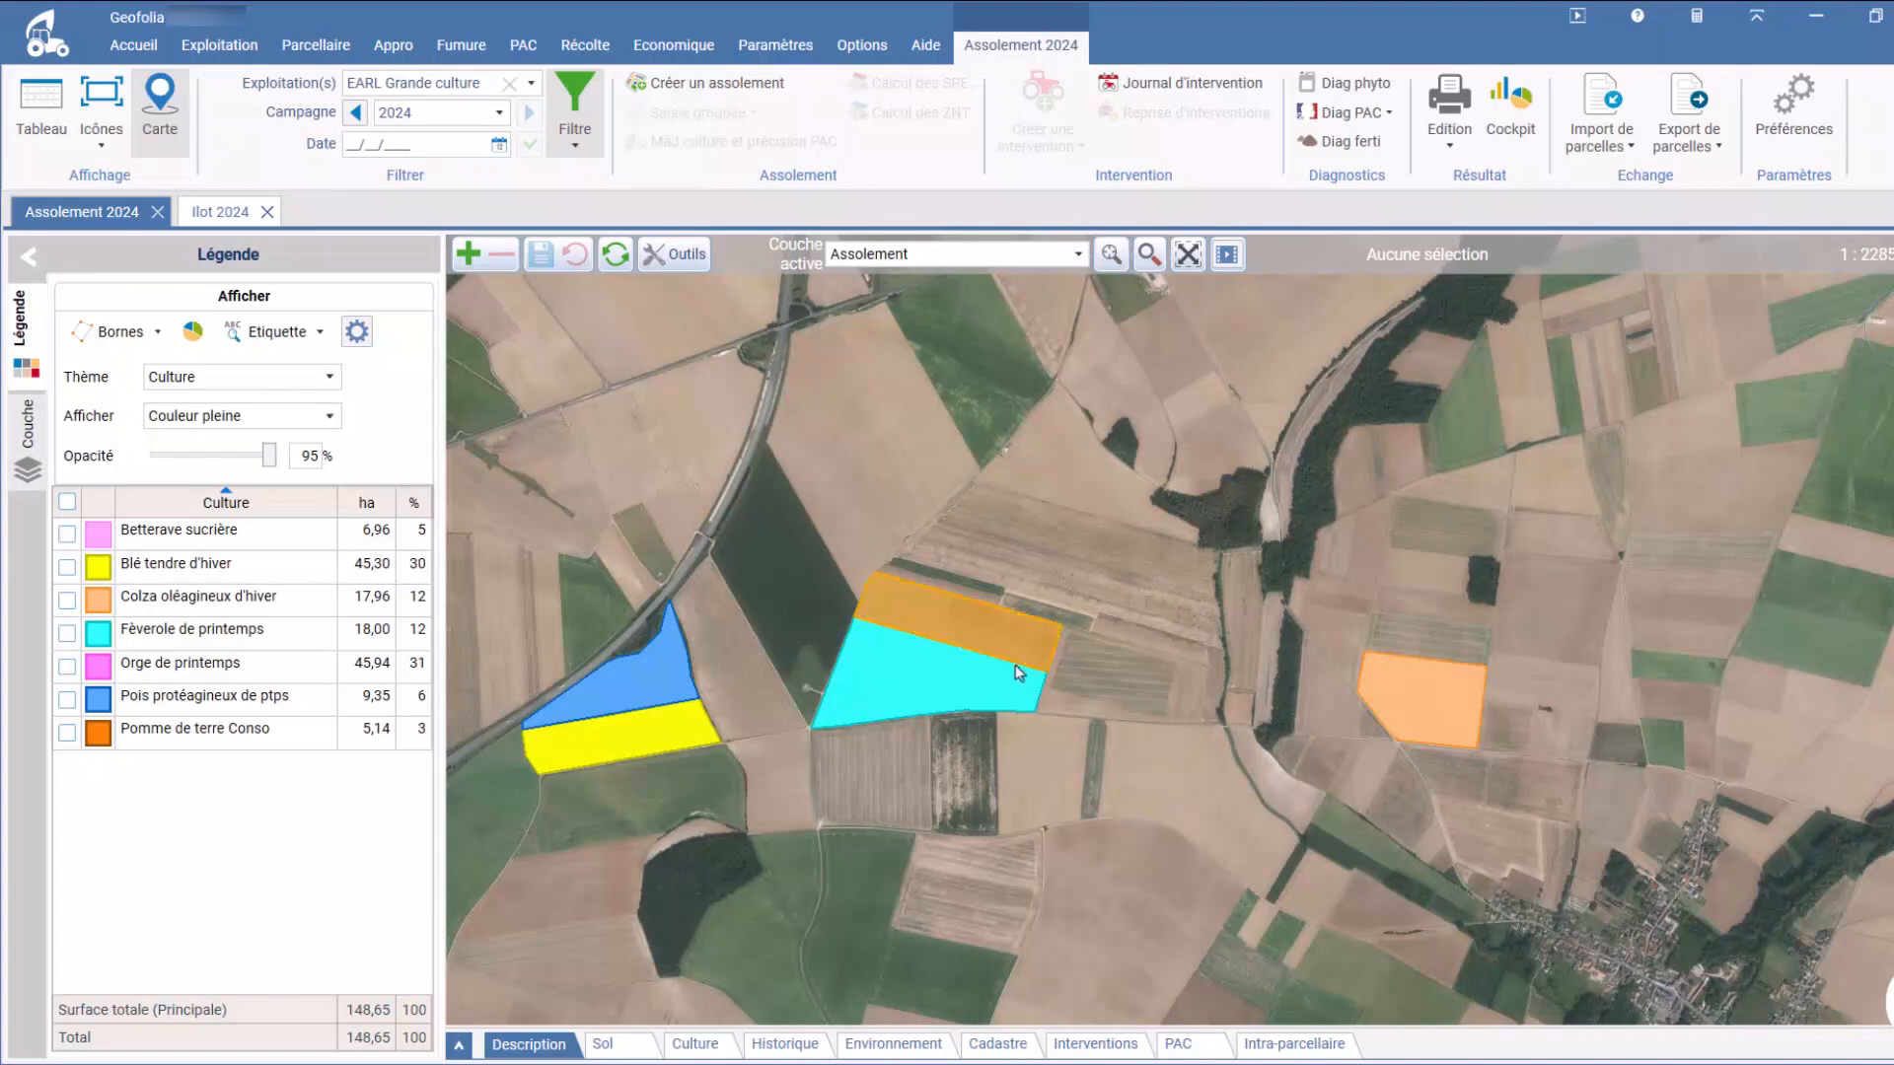
click(702, 727)
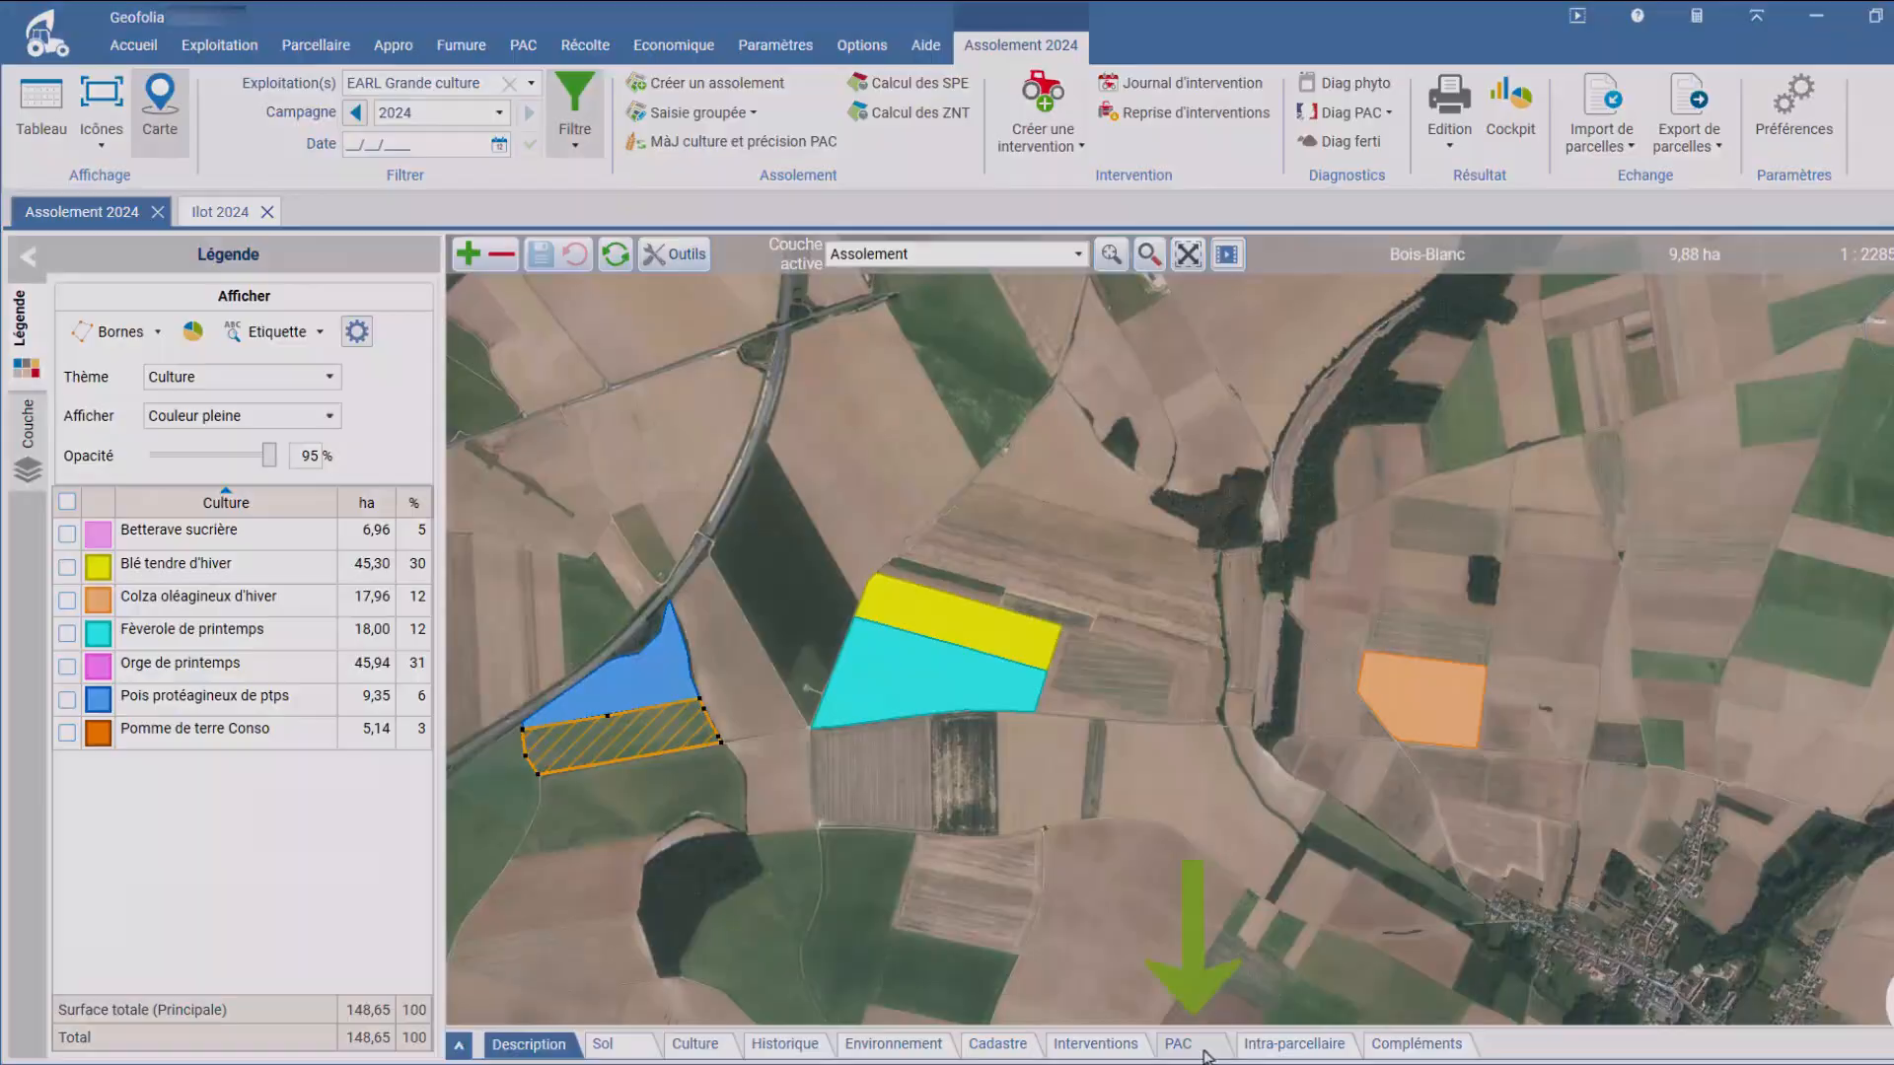
click(1203, 1050)
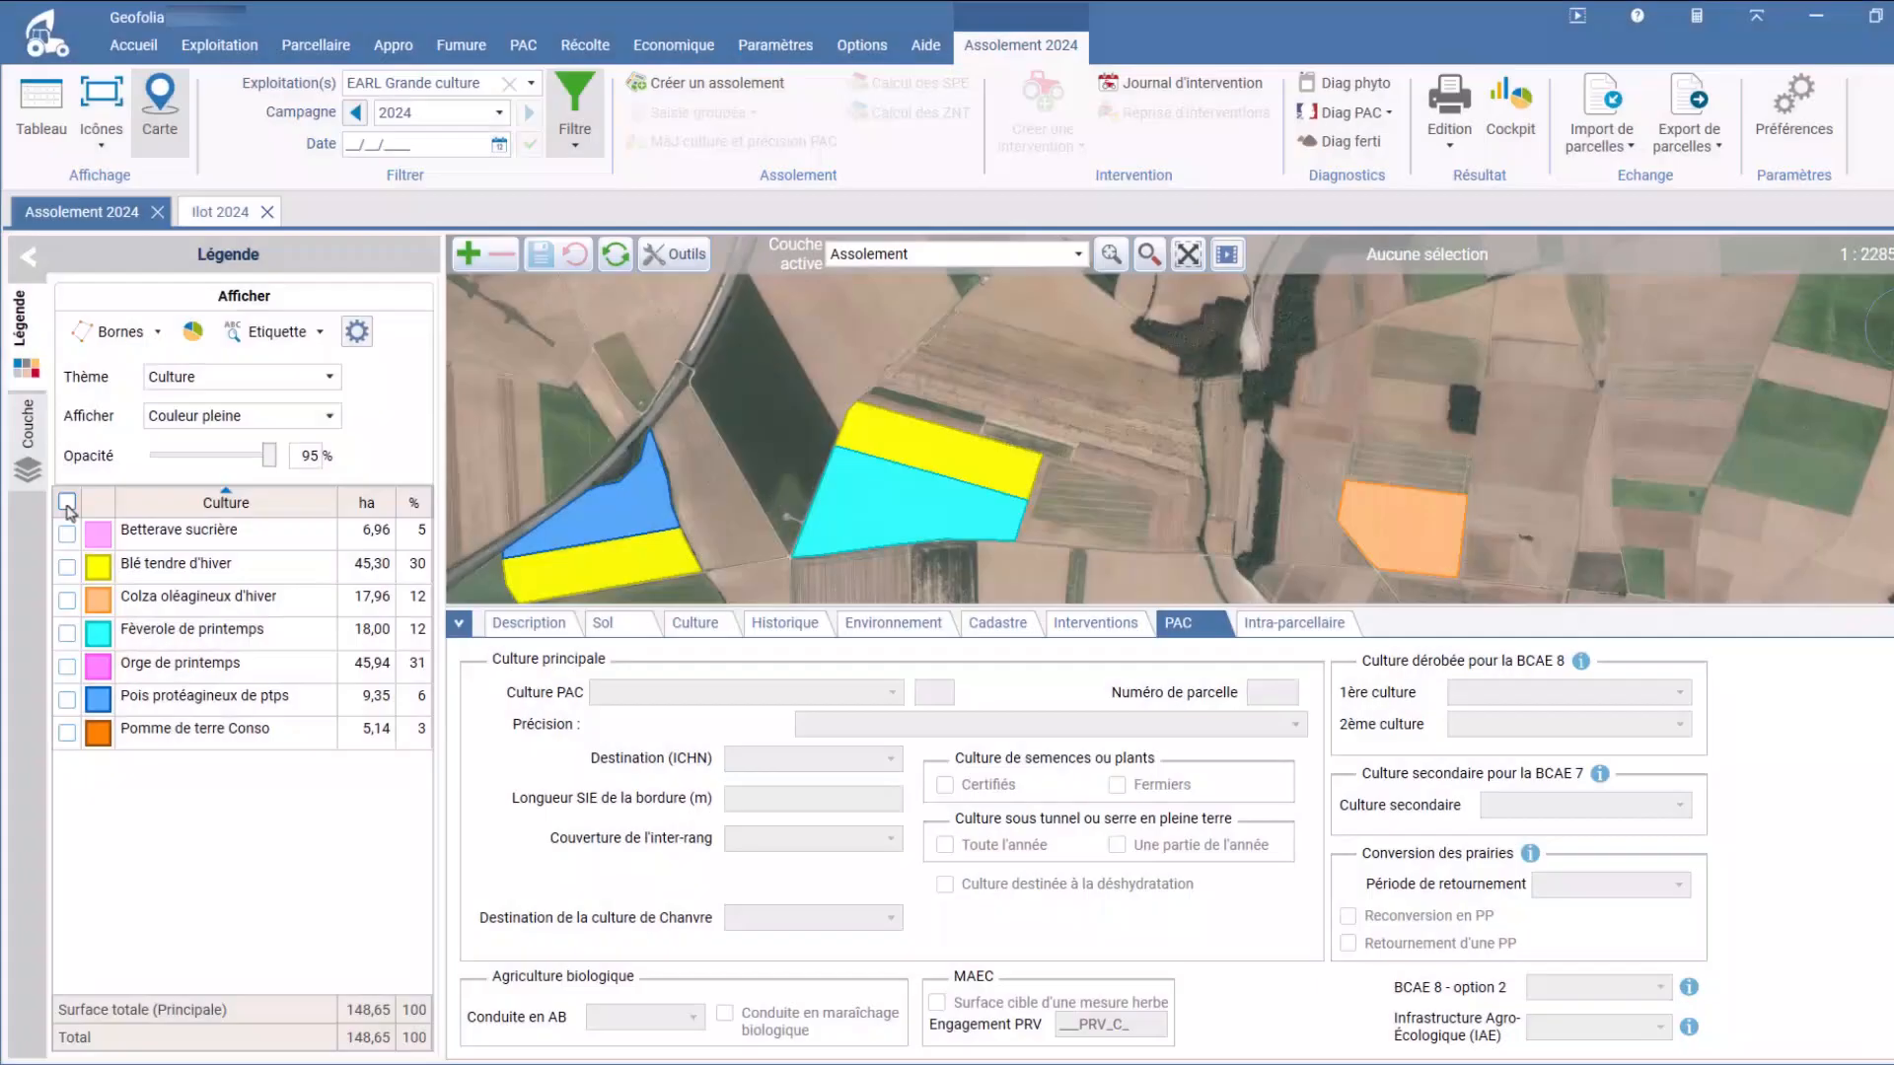
Step: Select the parcels of all crops and update their PAC crop and precision from the crop settings
click(67, 501)
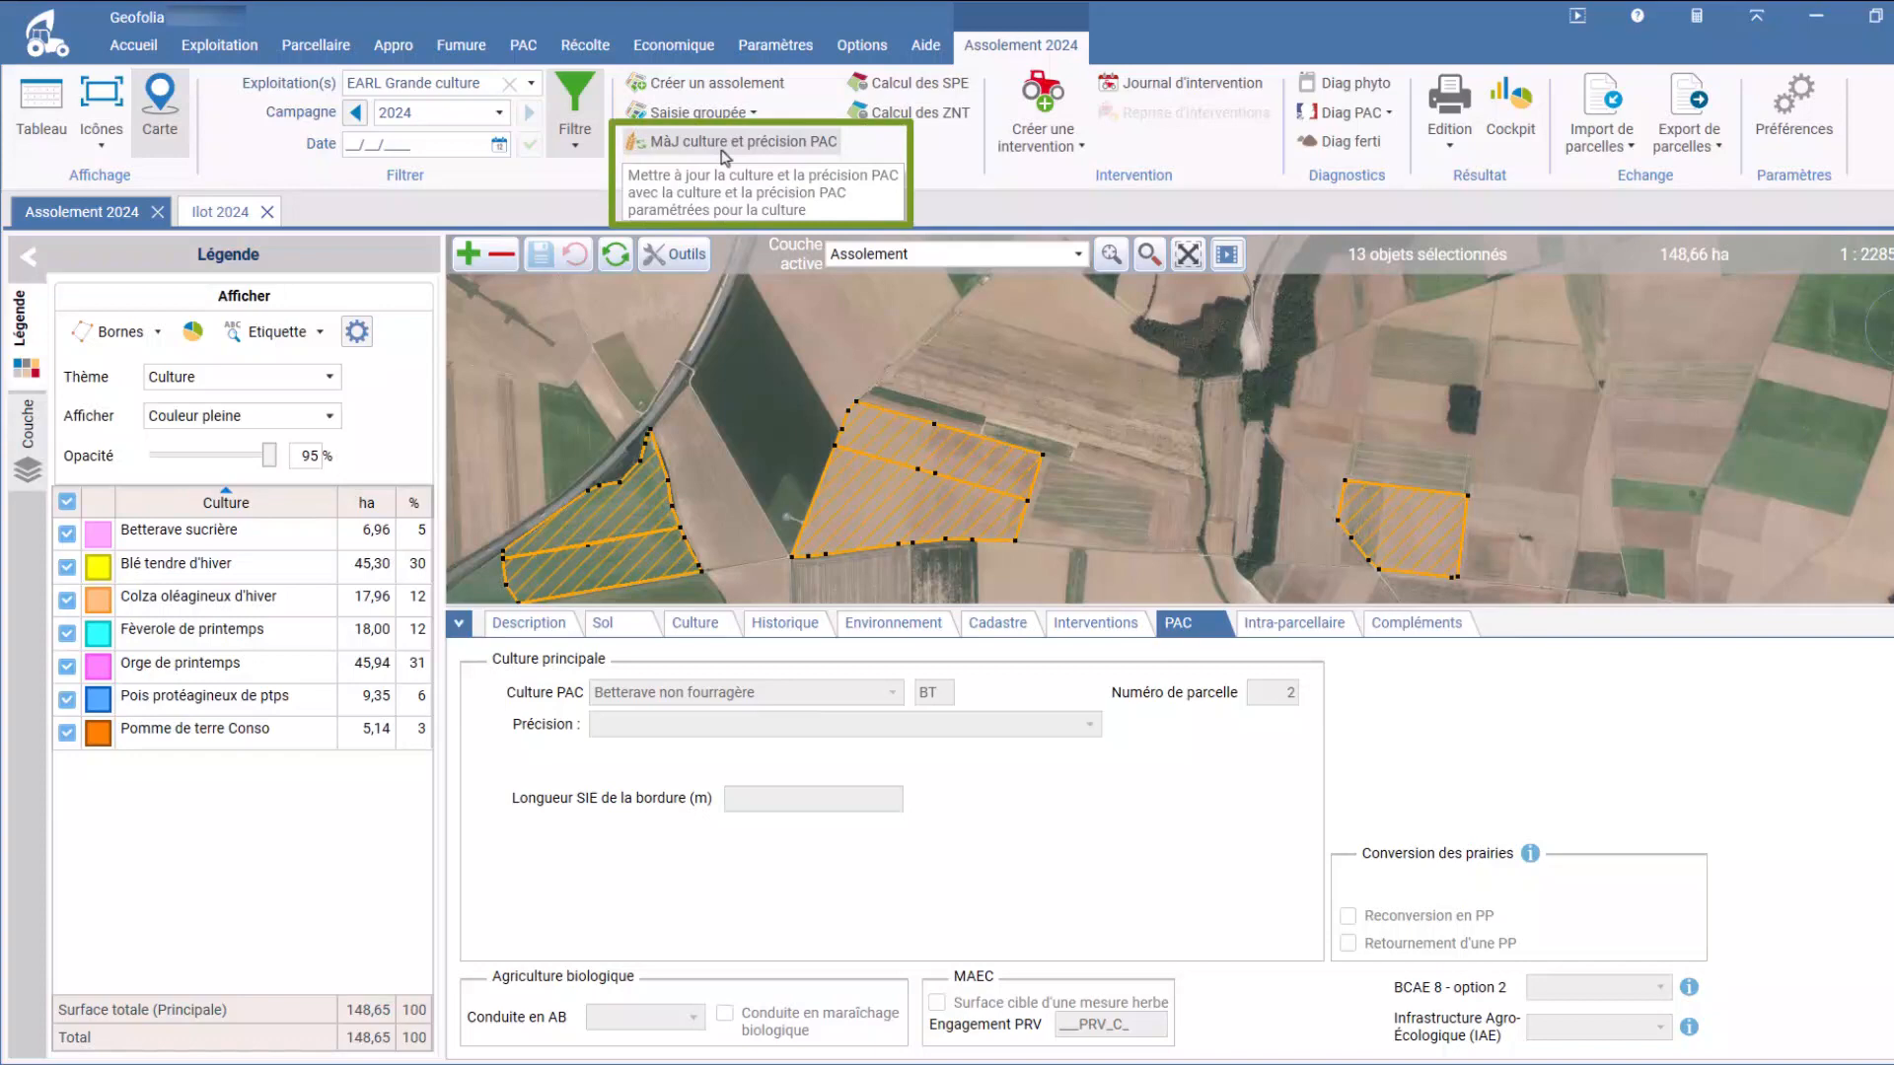
click(730, 143)
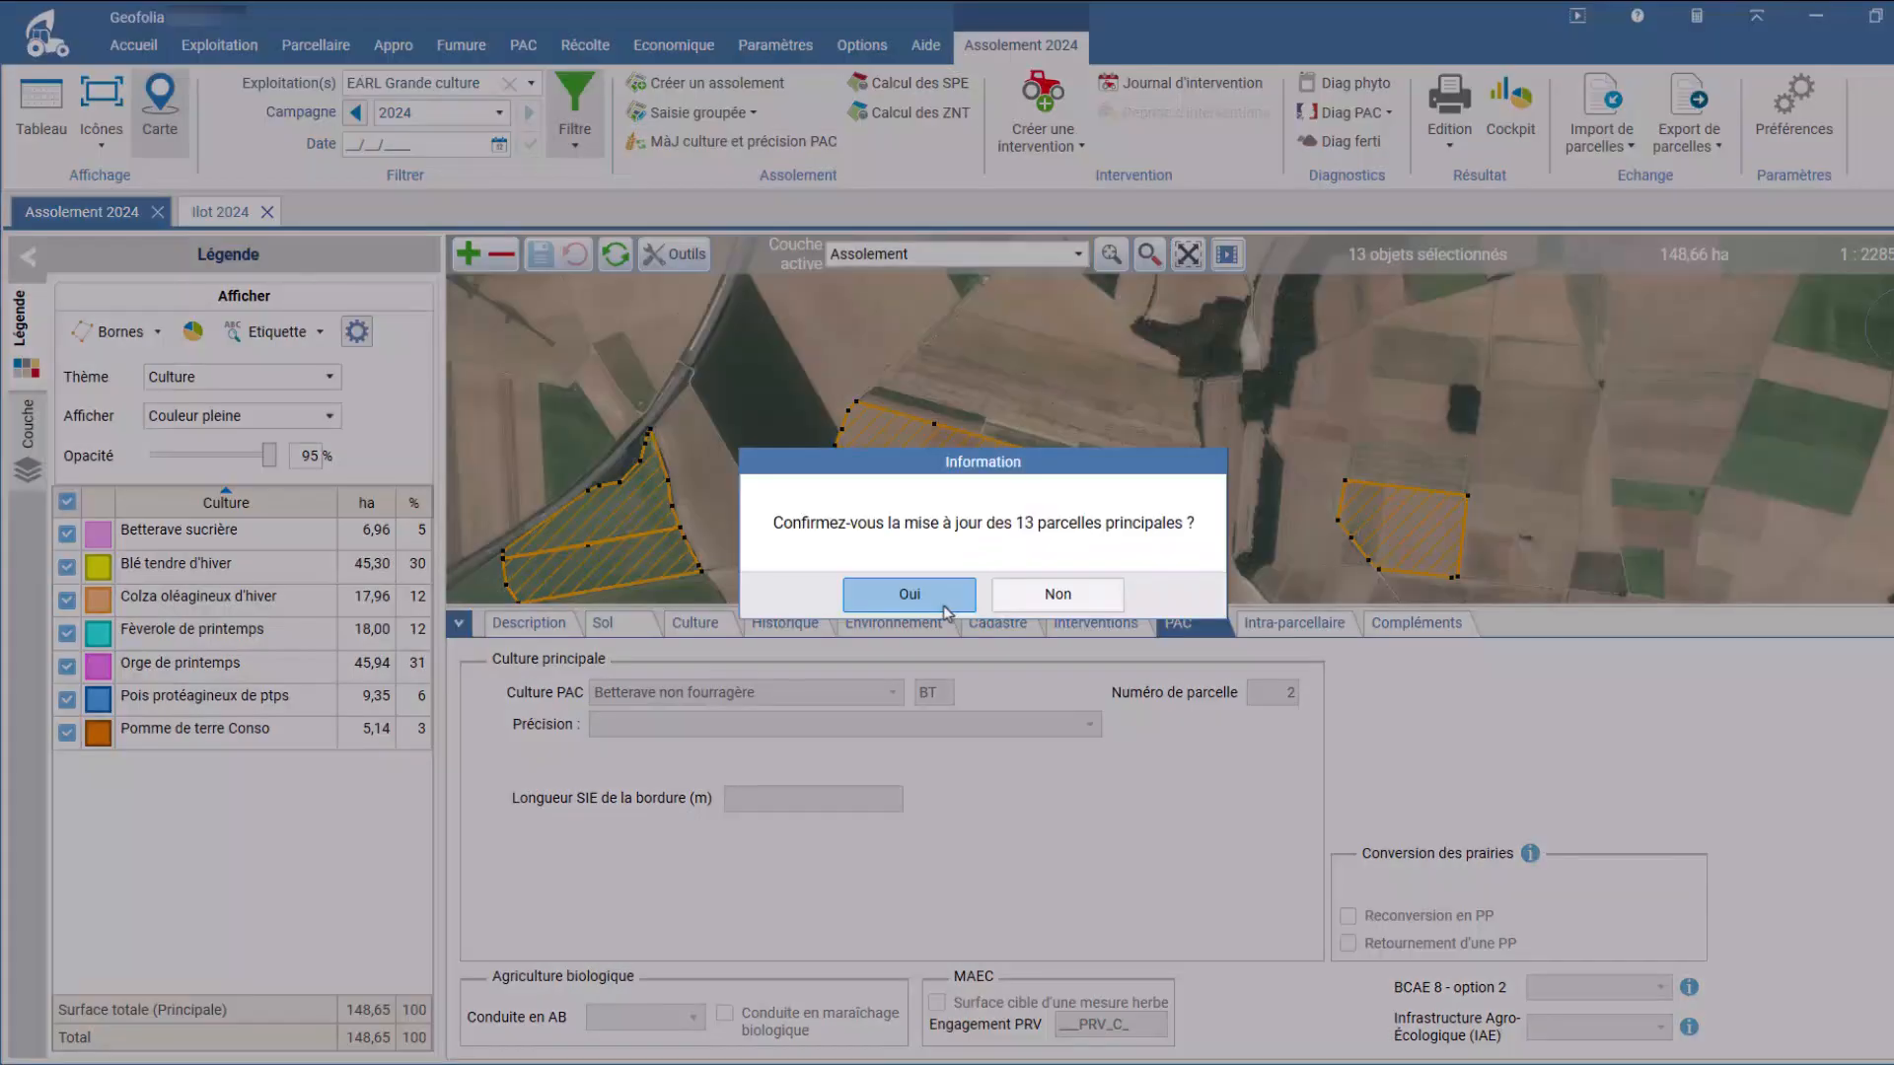
click(909, 595)
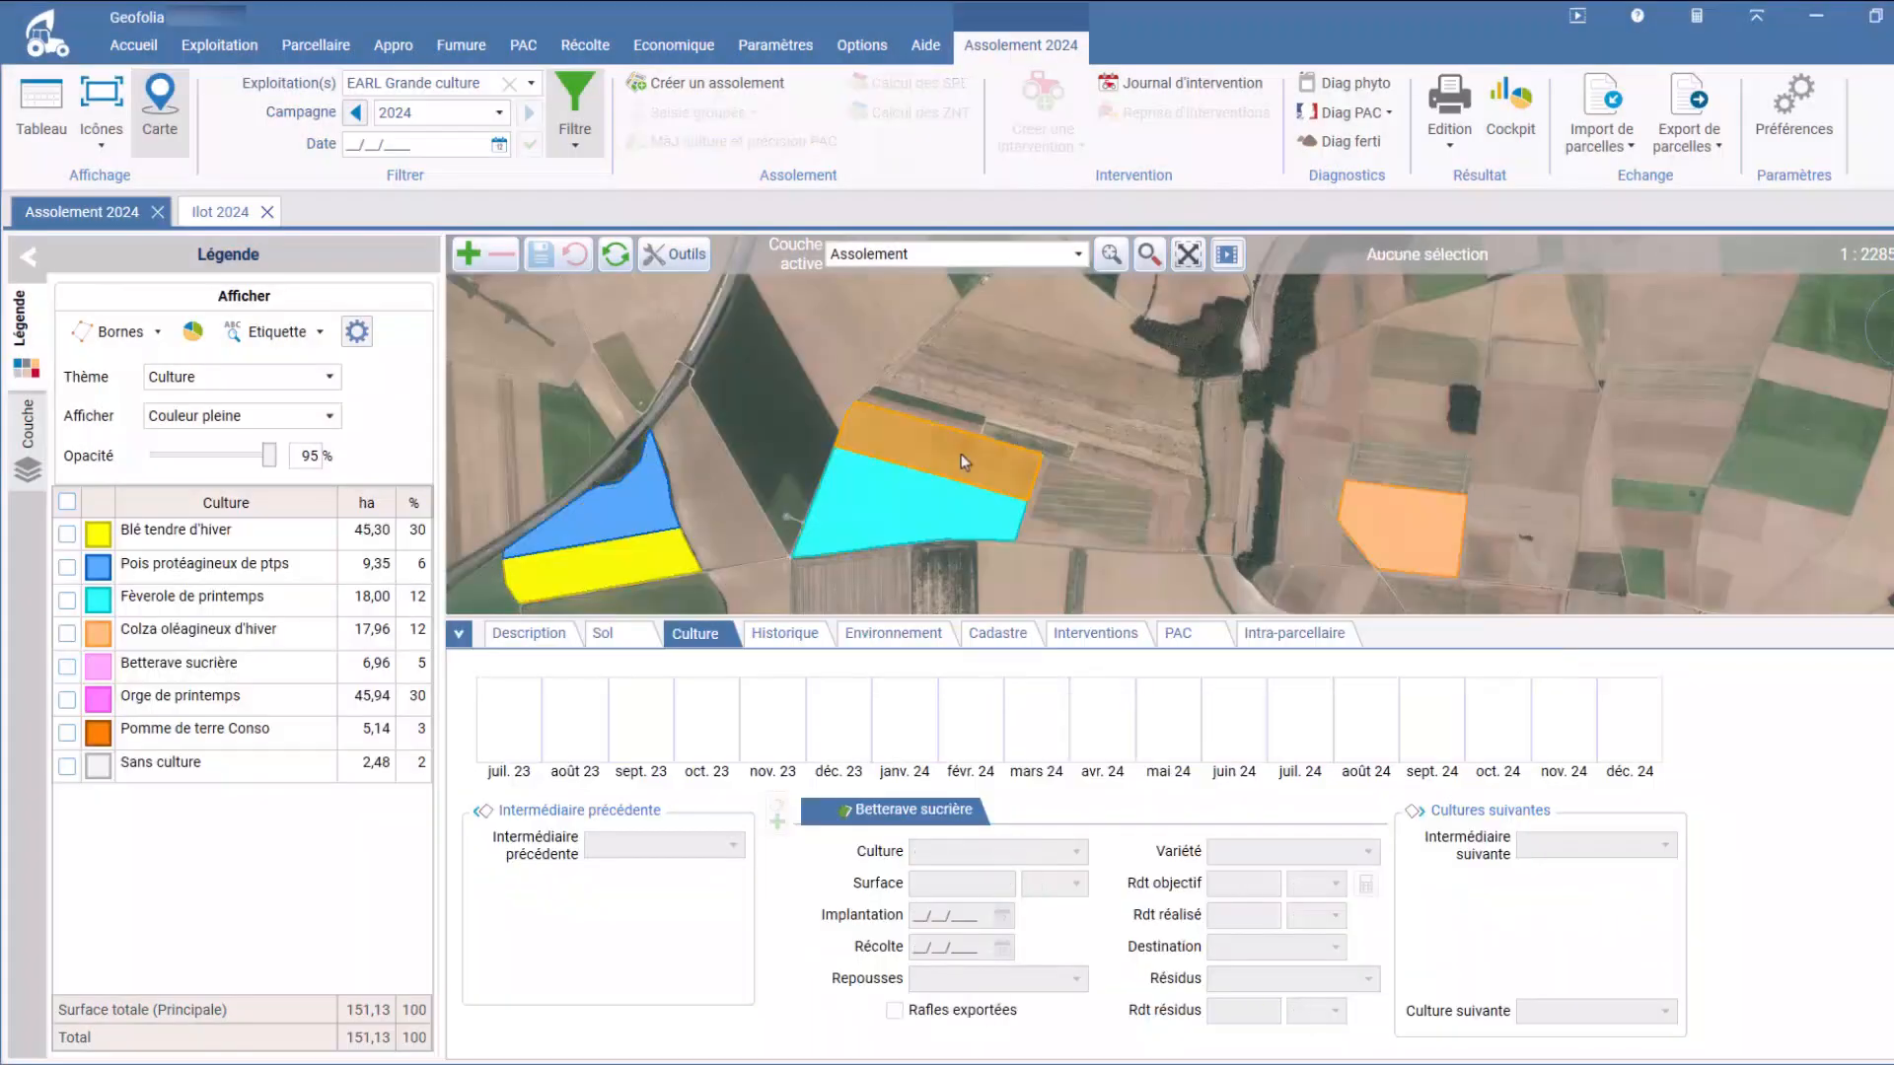
Step: Display the PAC details of the 10,98 ha La route parcel and check the parcels with Diagnostic PAC carto assolement
click(1216, 641)
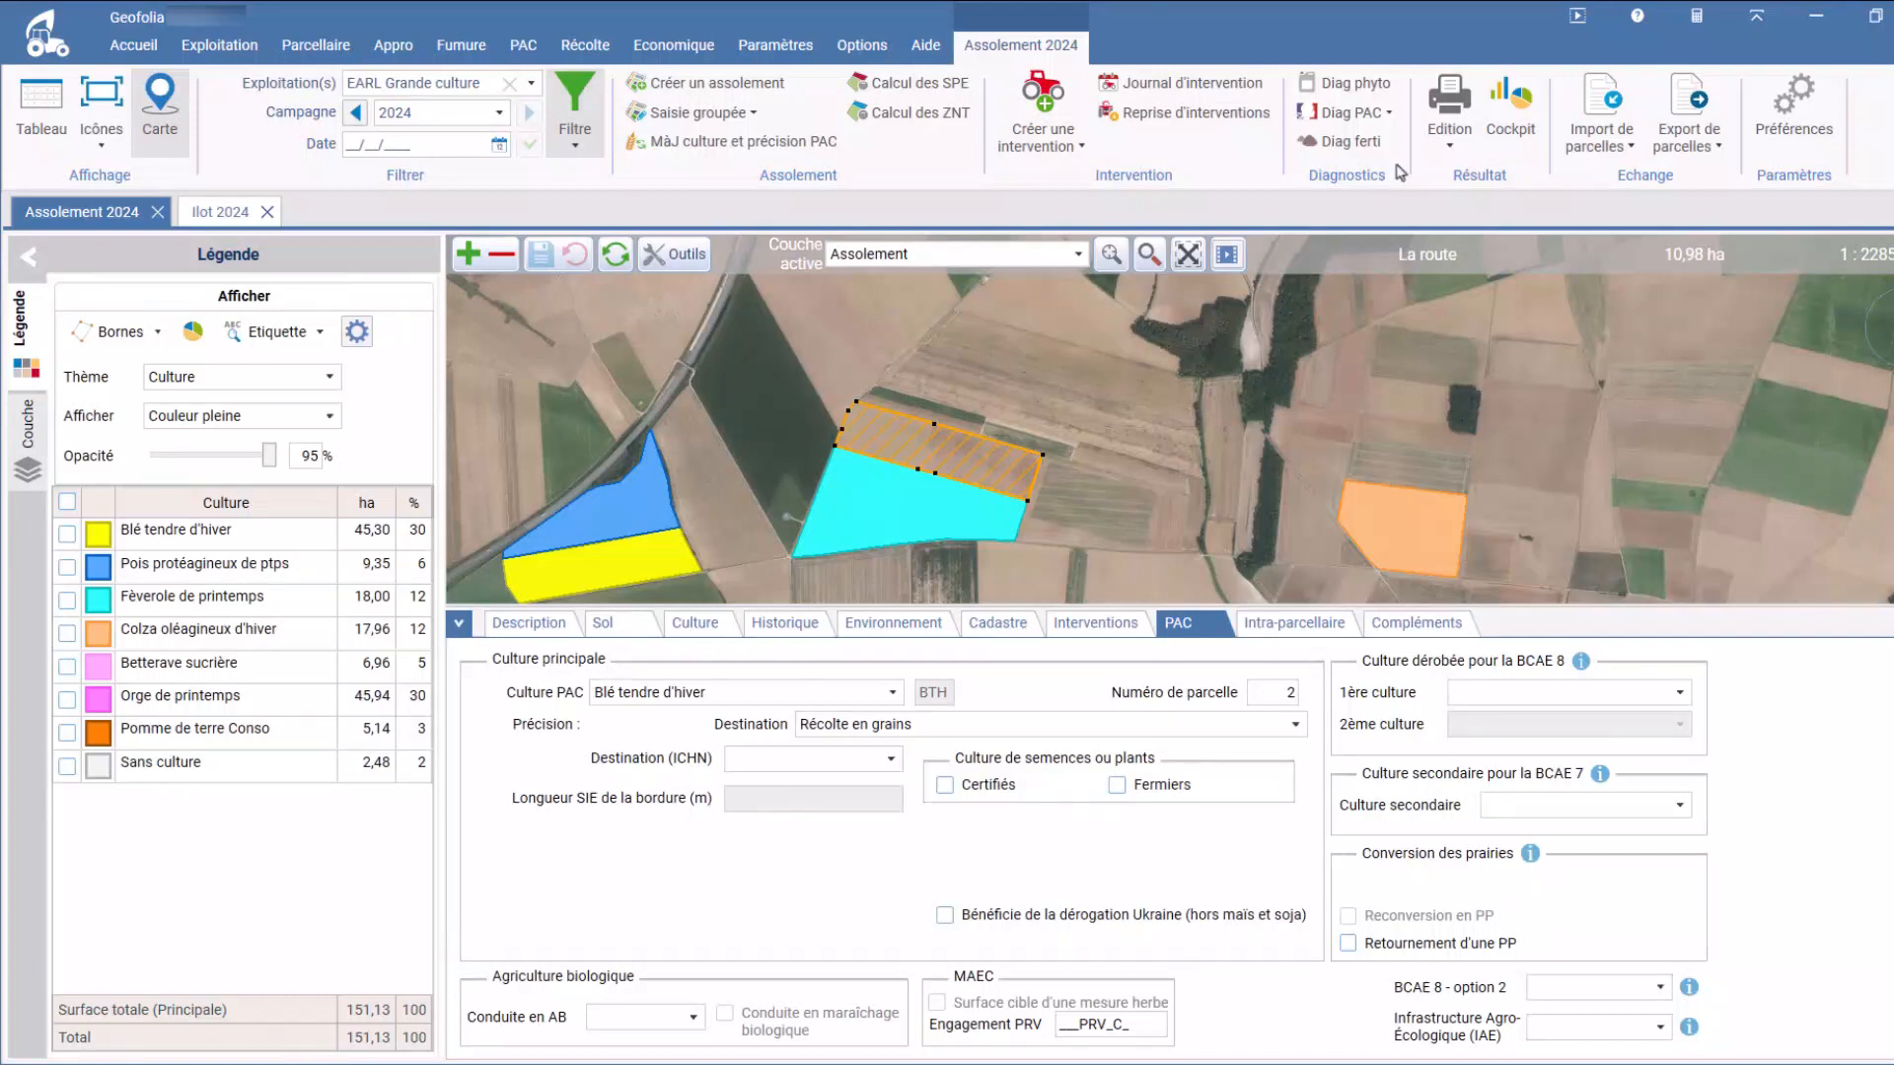
click(1388, 116)
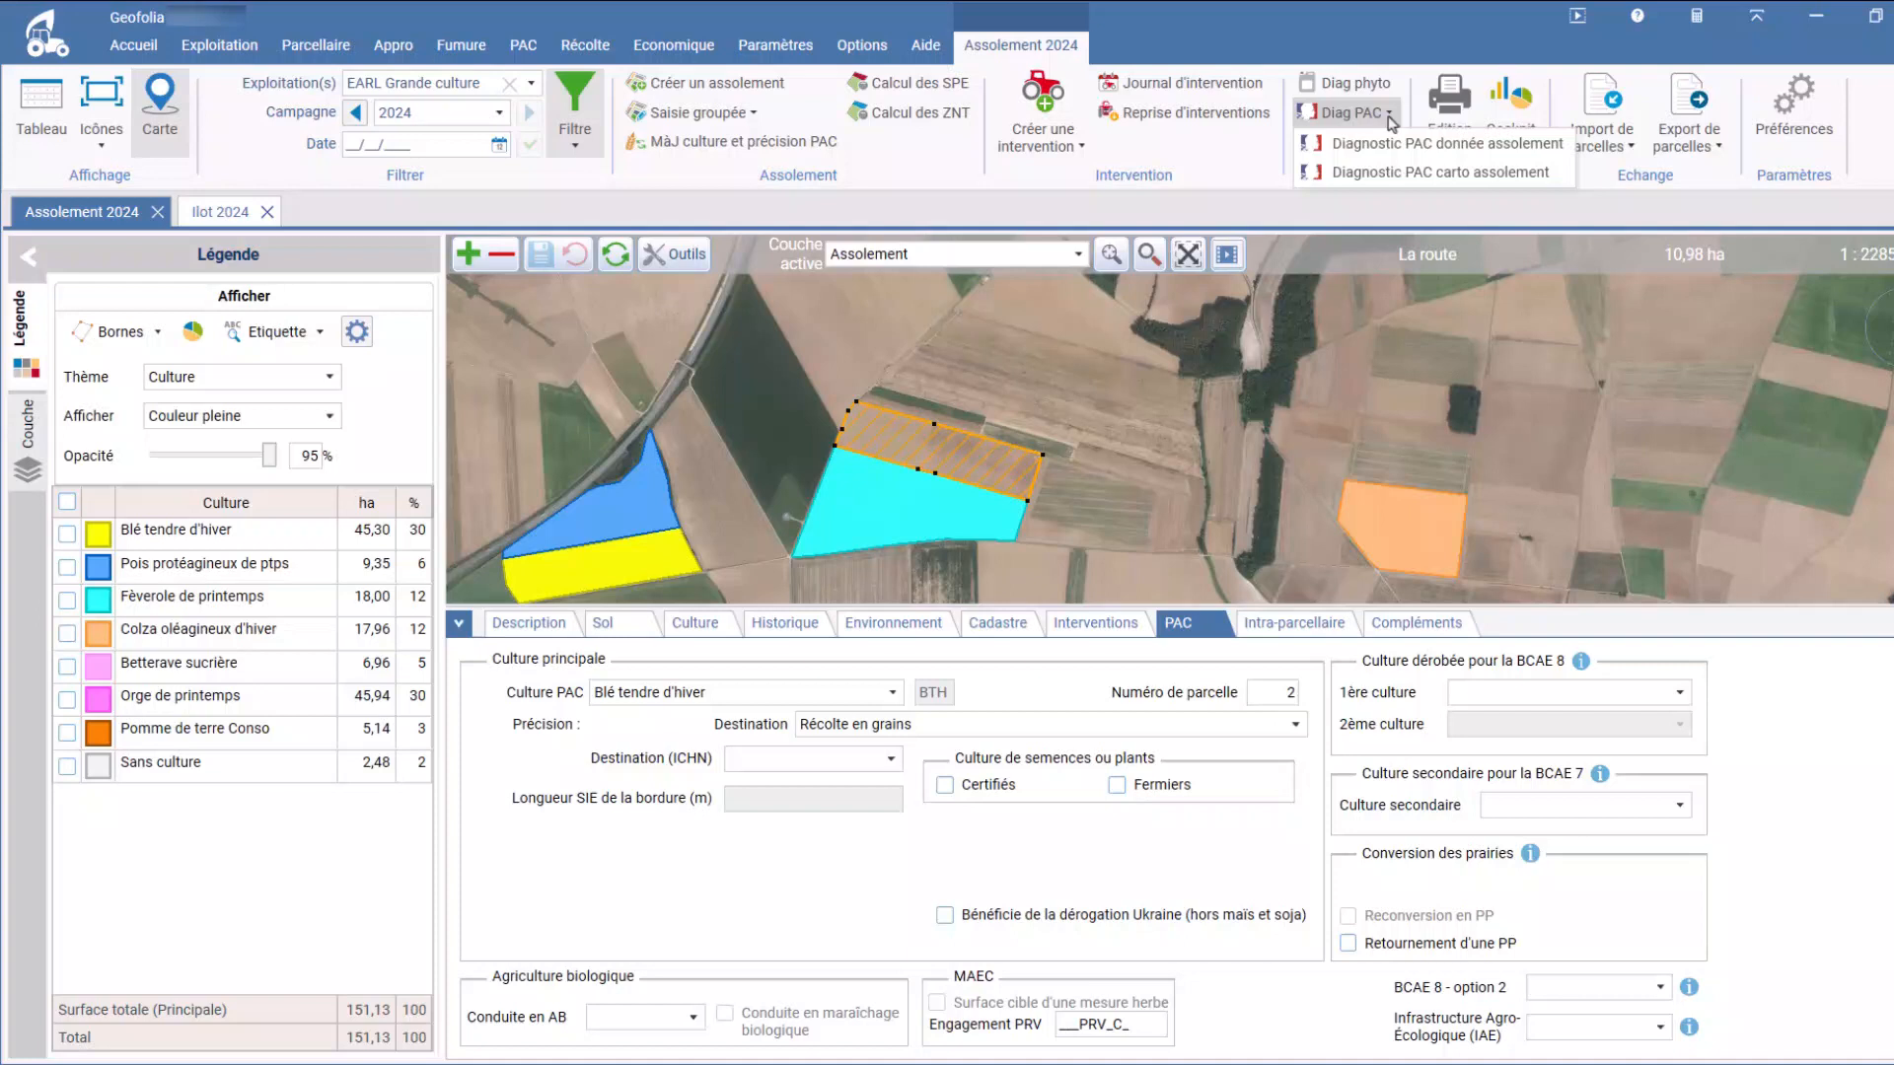
click(1386, 185)
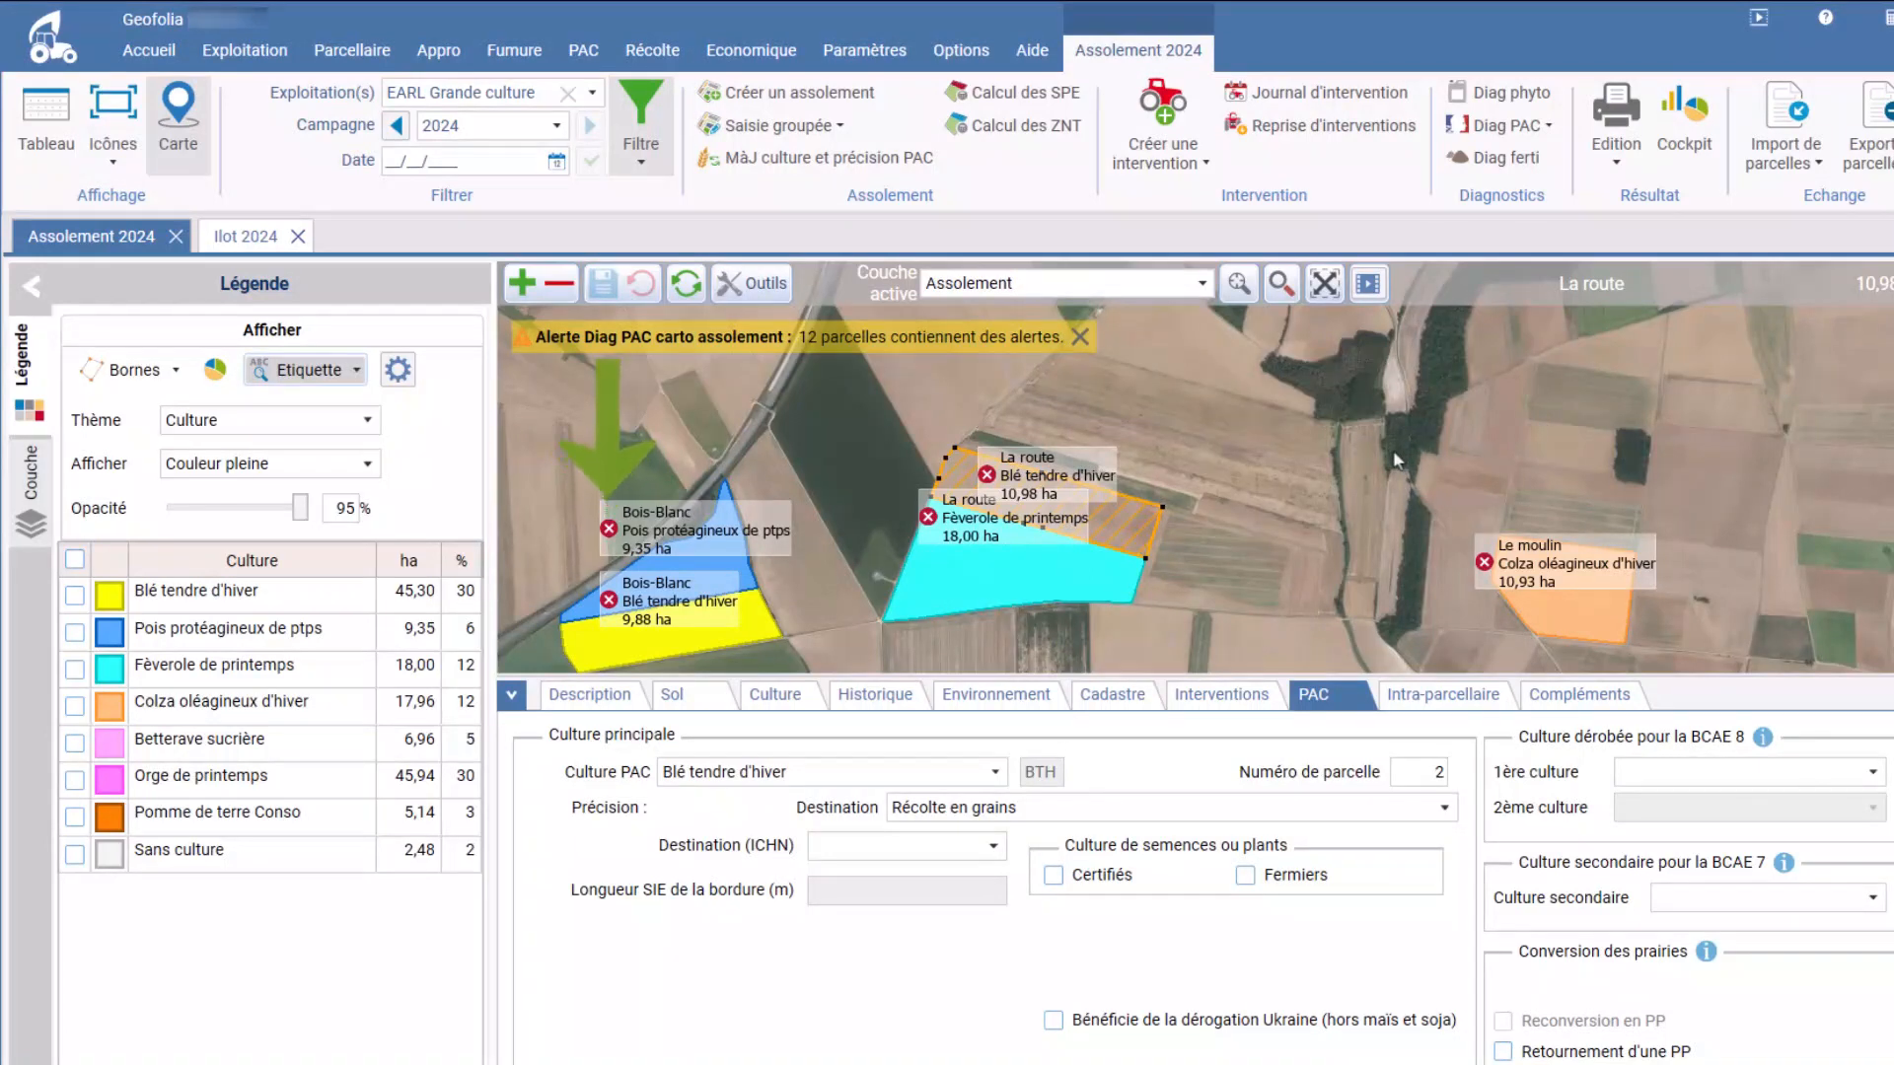
mouse_move(988, 477)
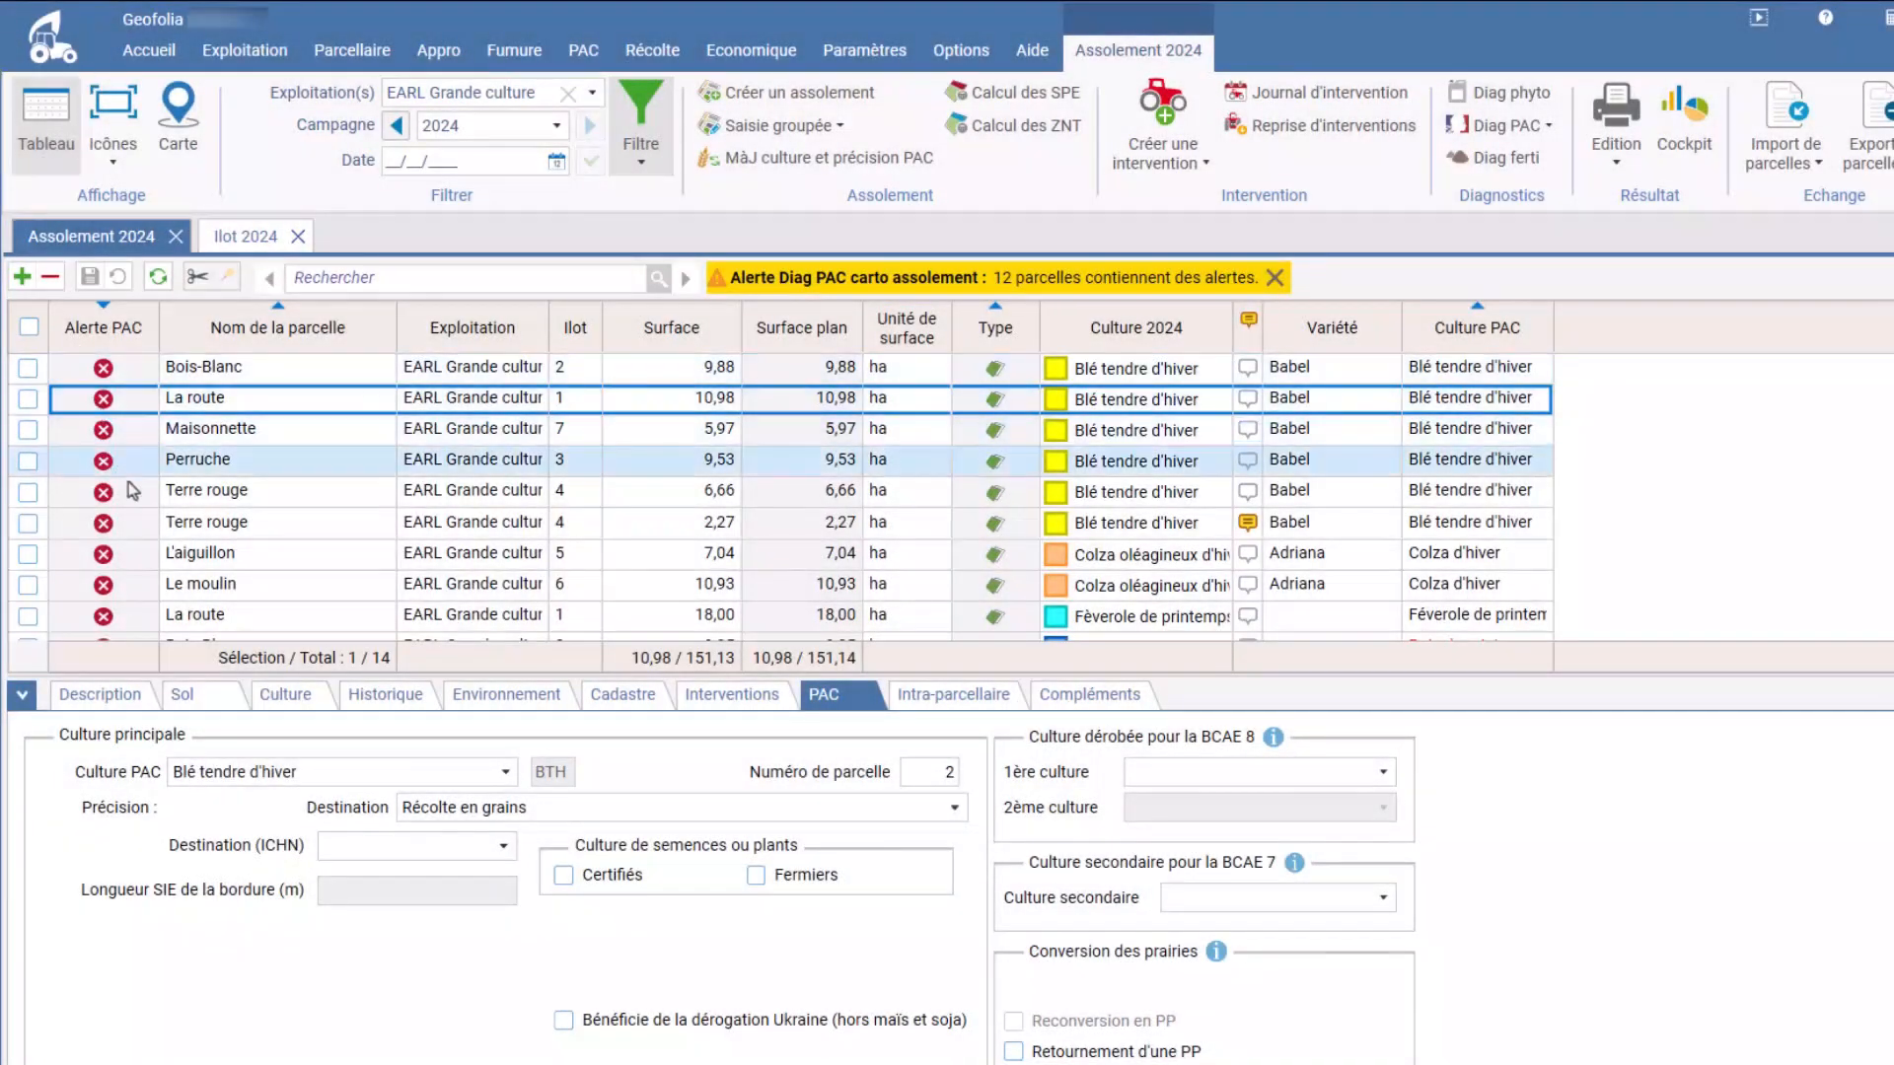
scroll(146, 510, down, 3)
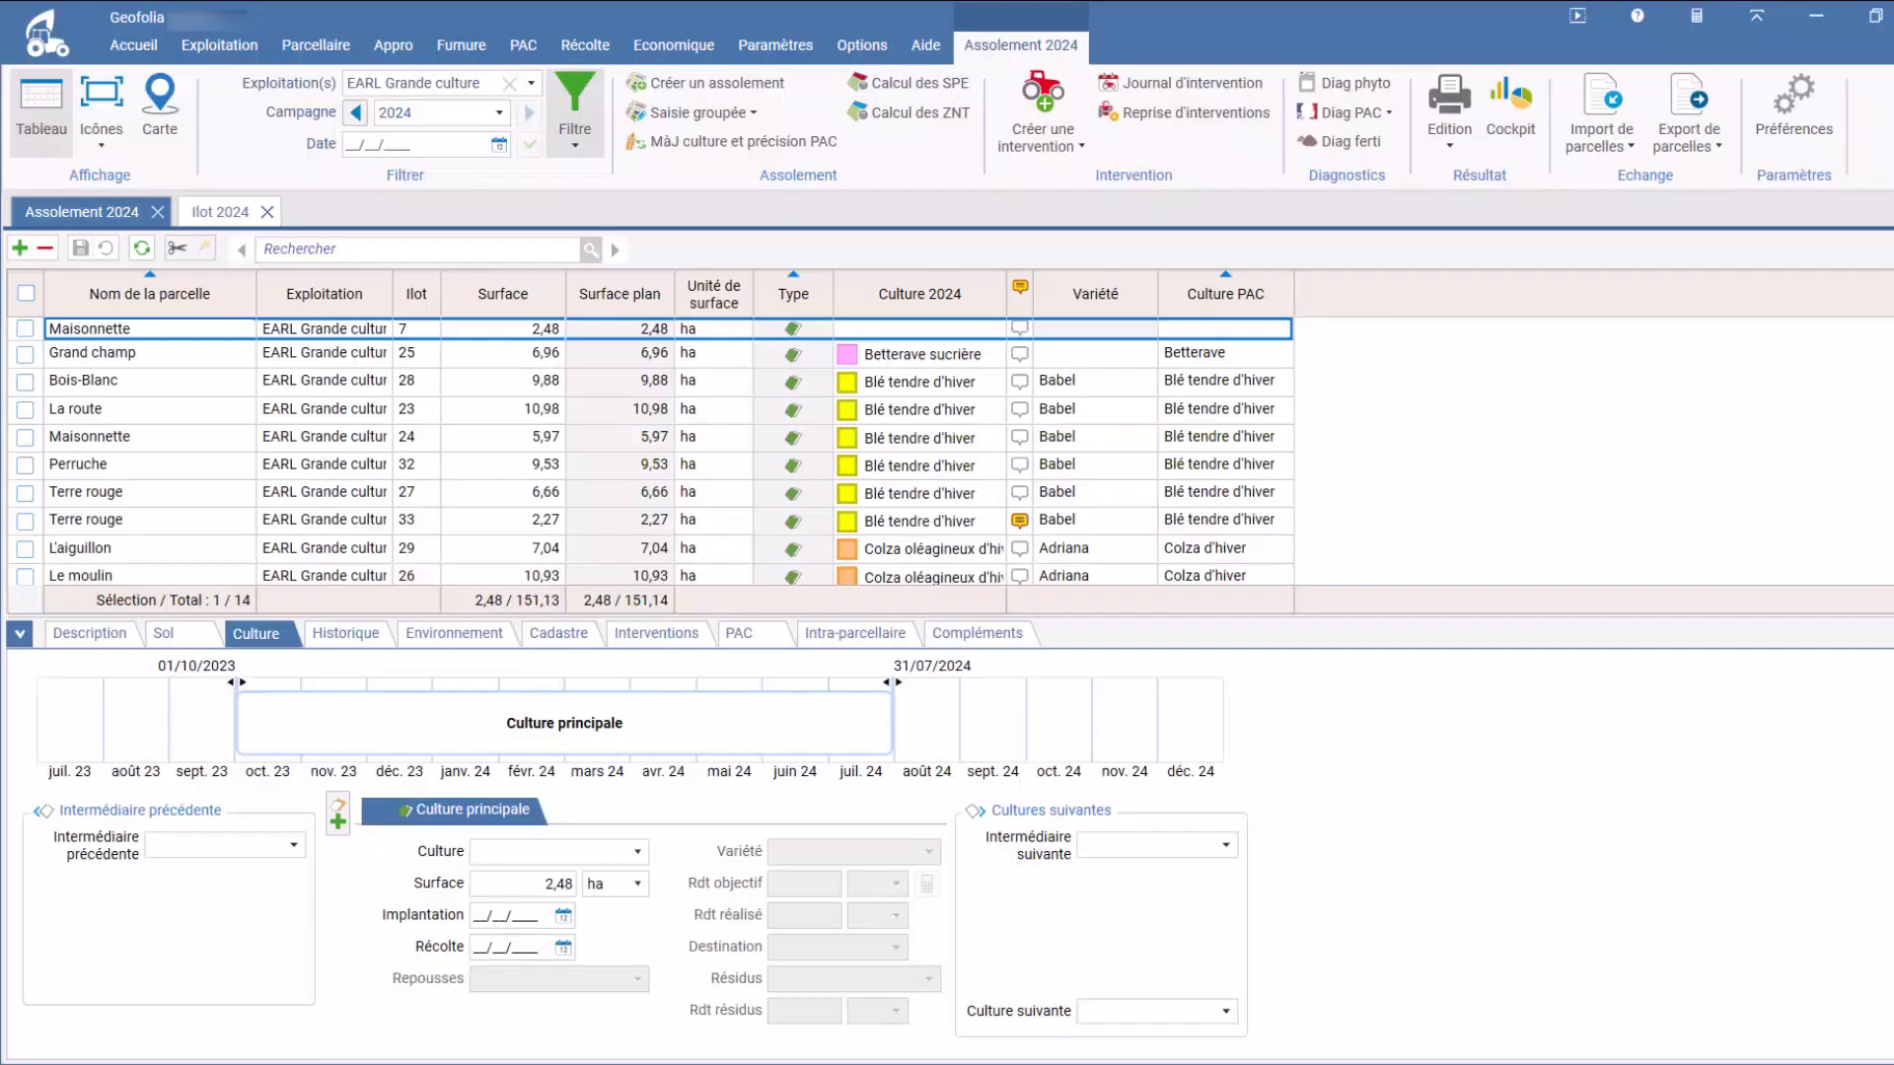
Step: Export the EARL Grande culture data as a TelePAC XML file to F:\Docs and open the export report
click(533, 47)
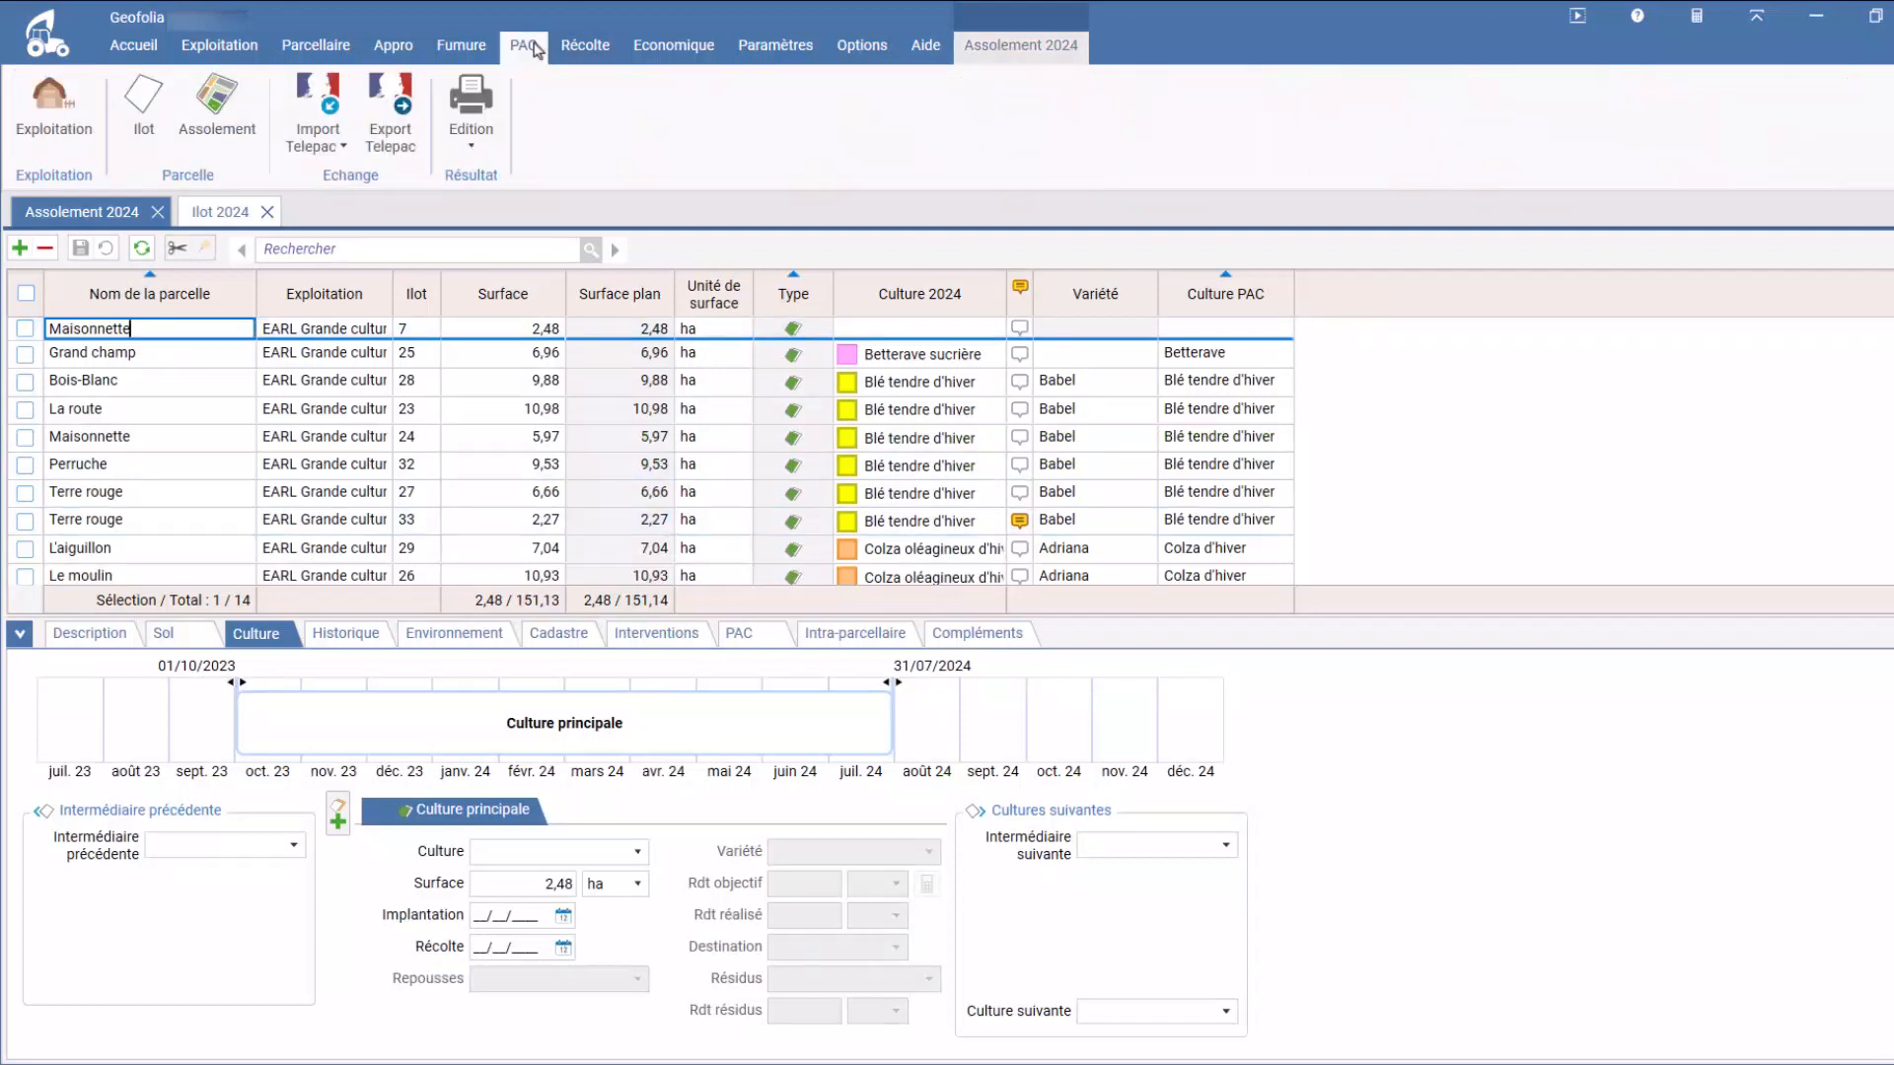
click(384, 155)
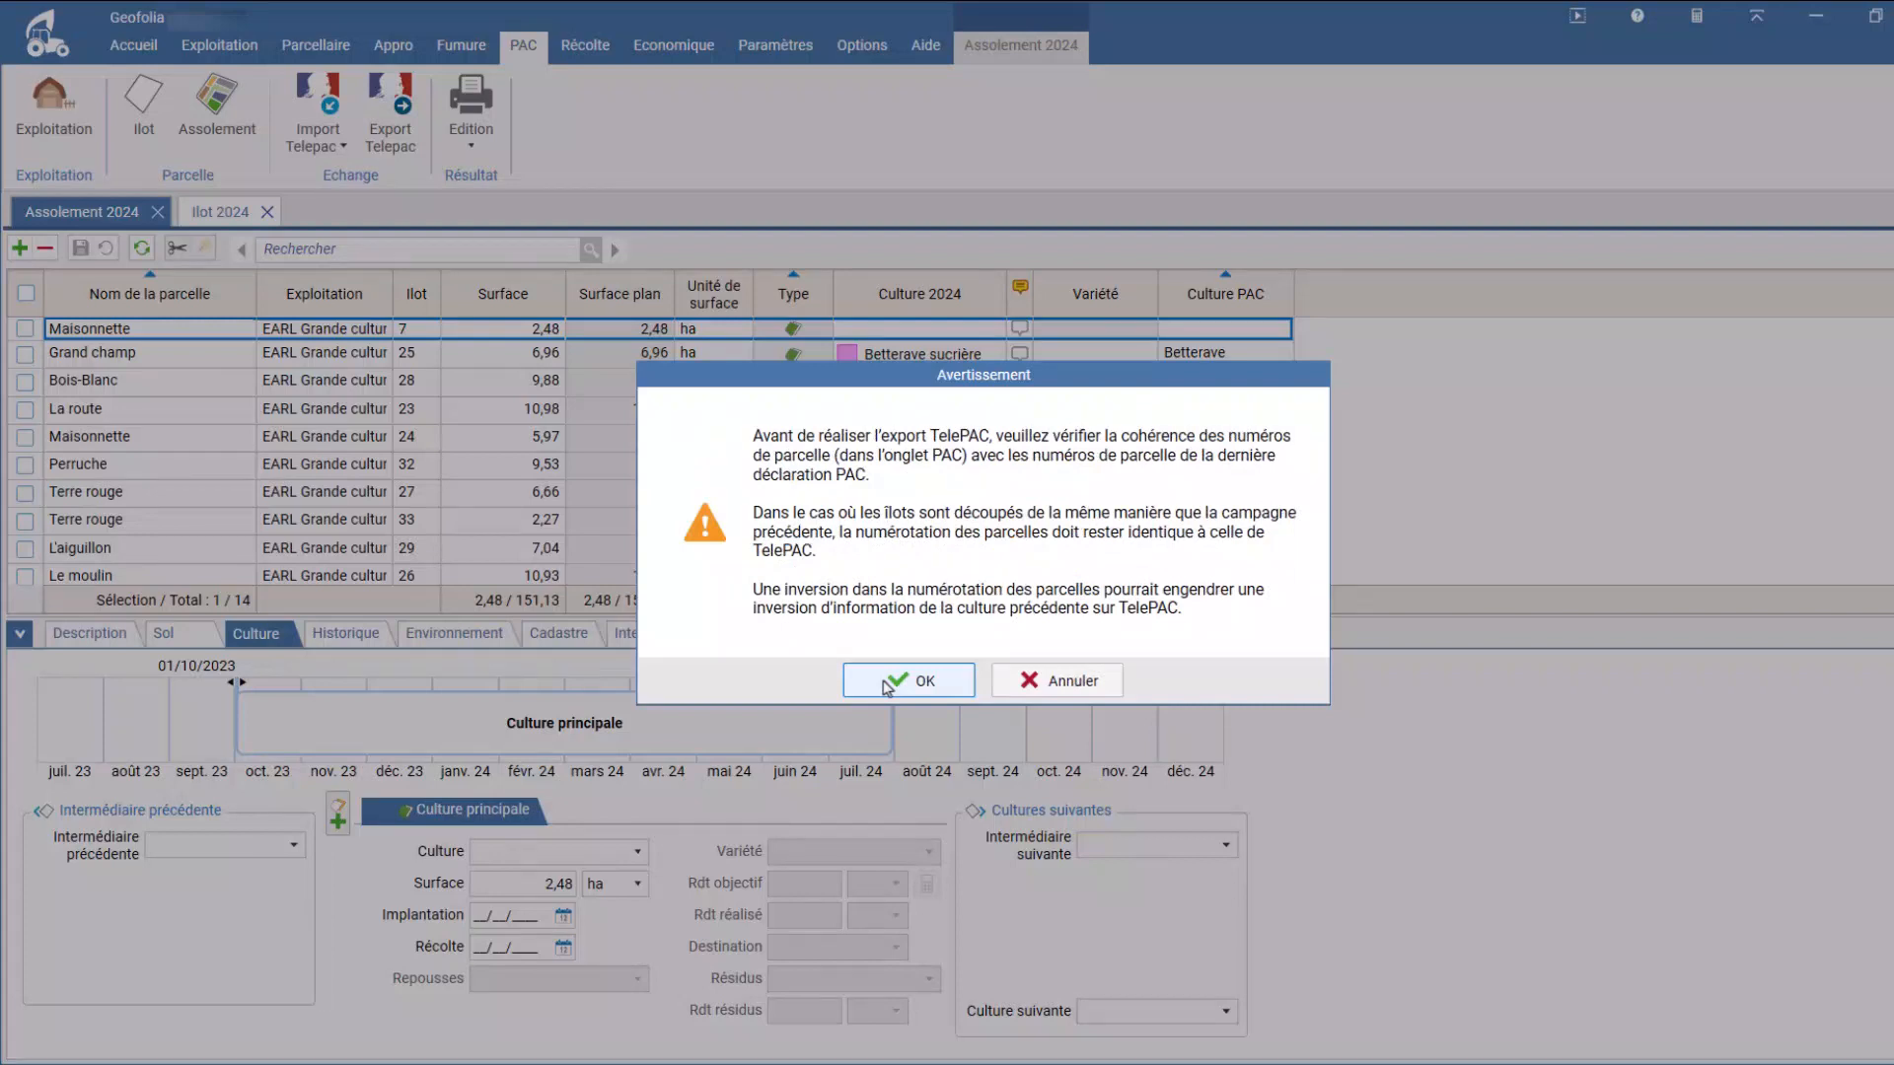
click(908, 681)
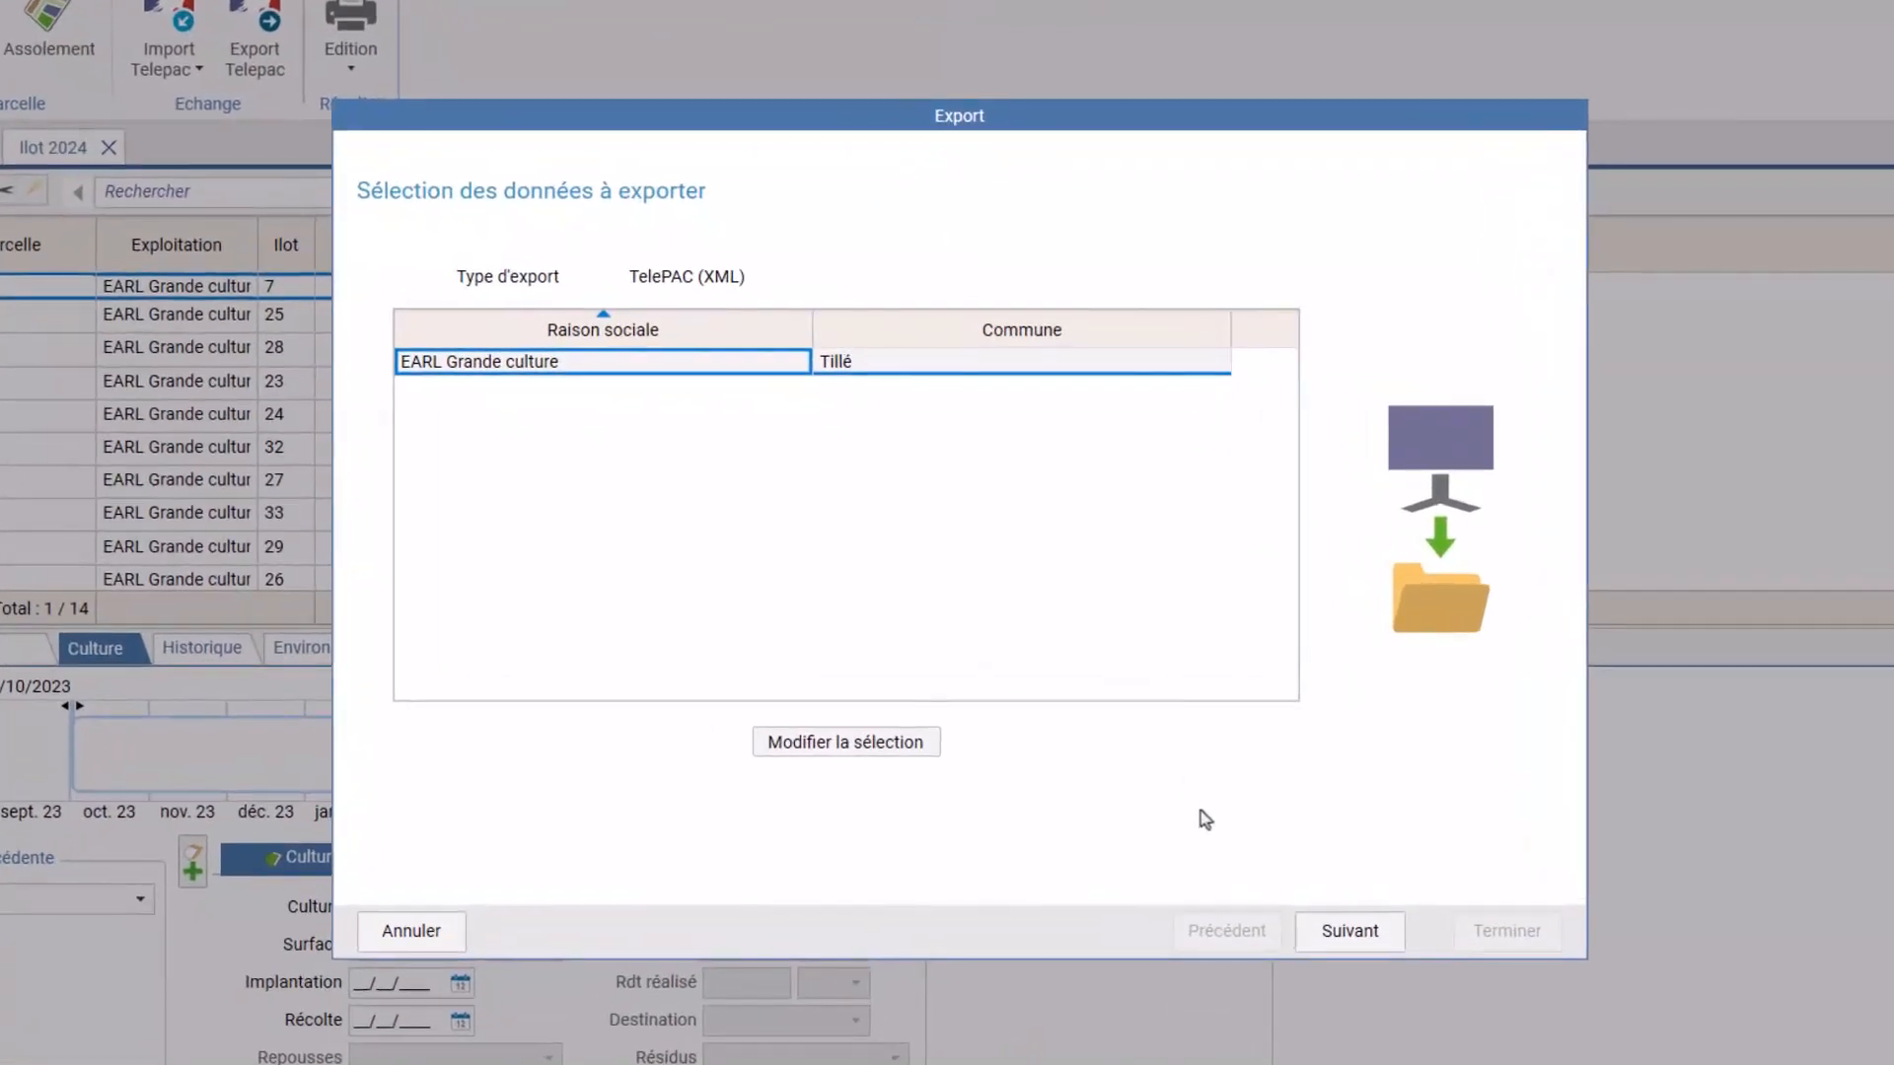
click(1369, 932)
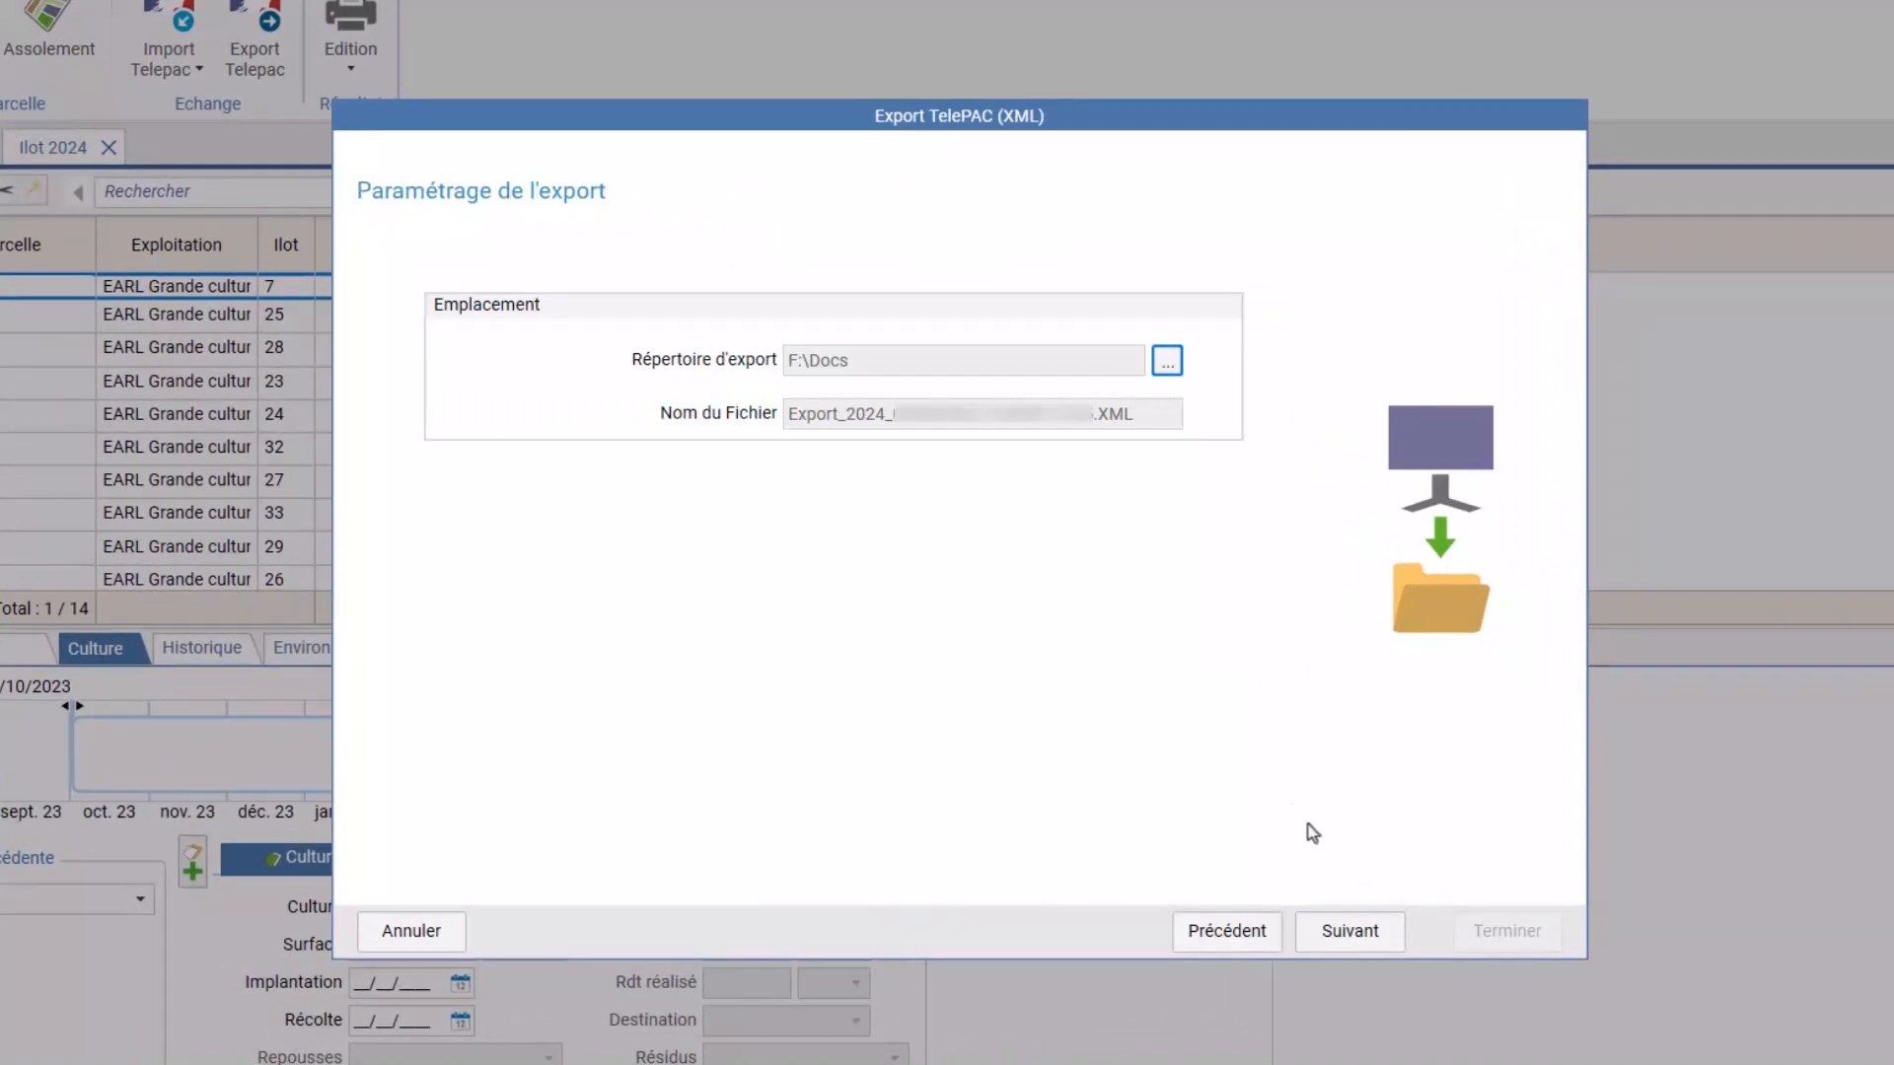
click(1348, 933)
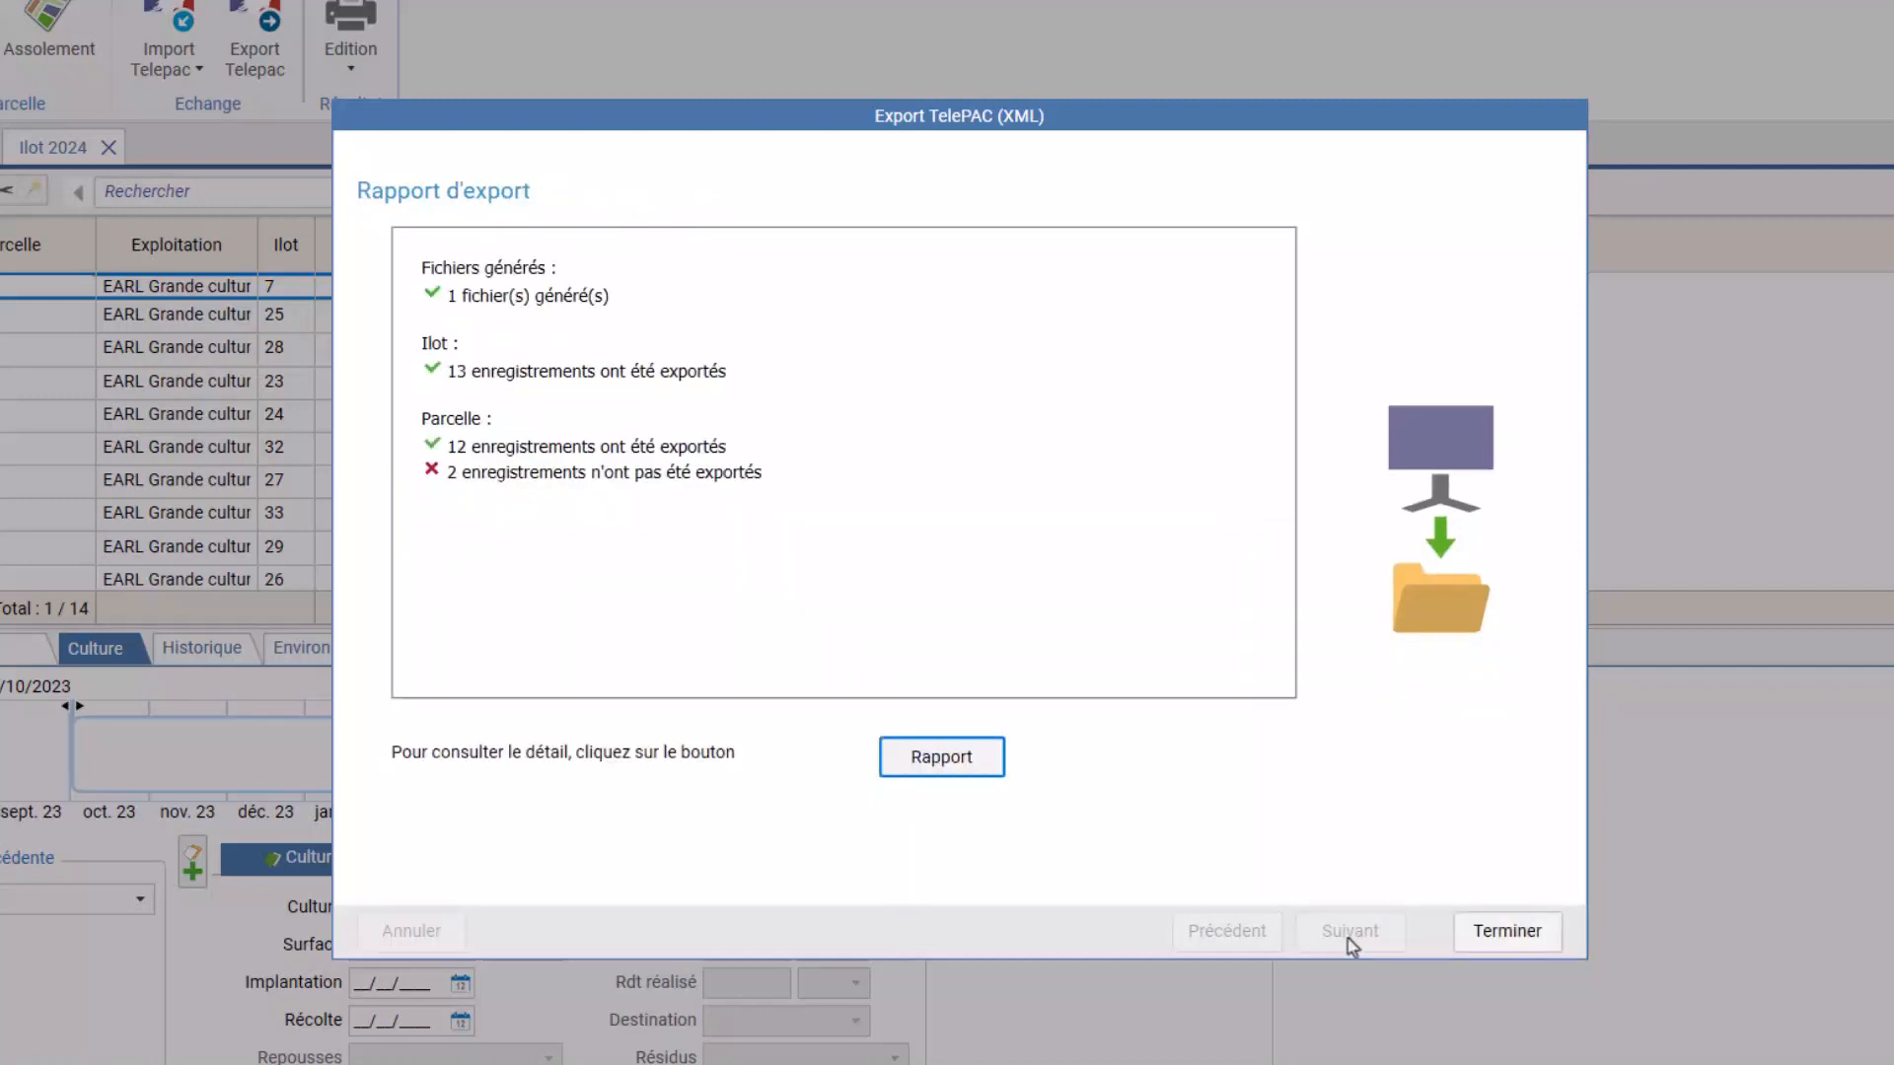
click(974, 779)
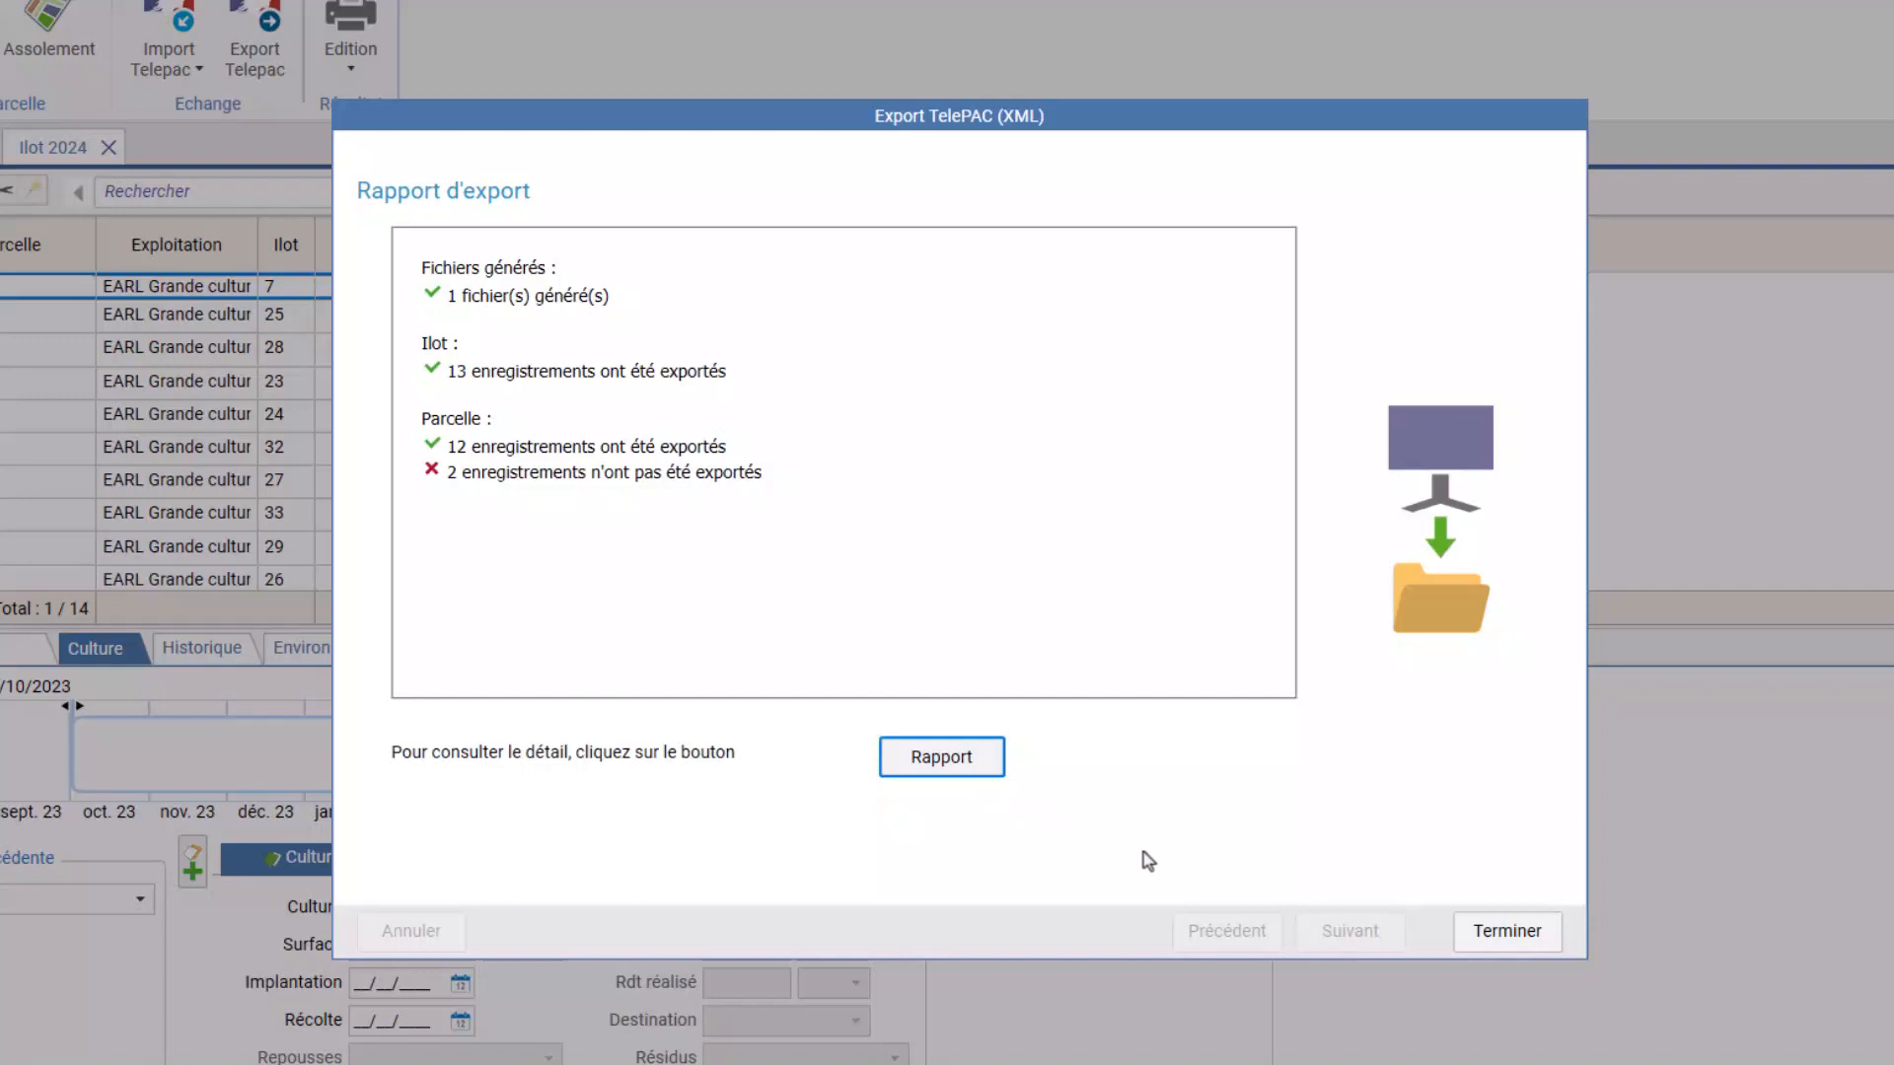